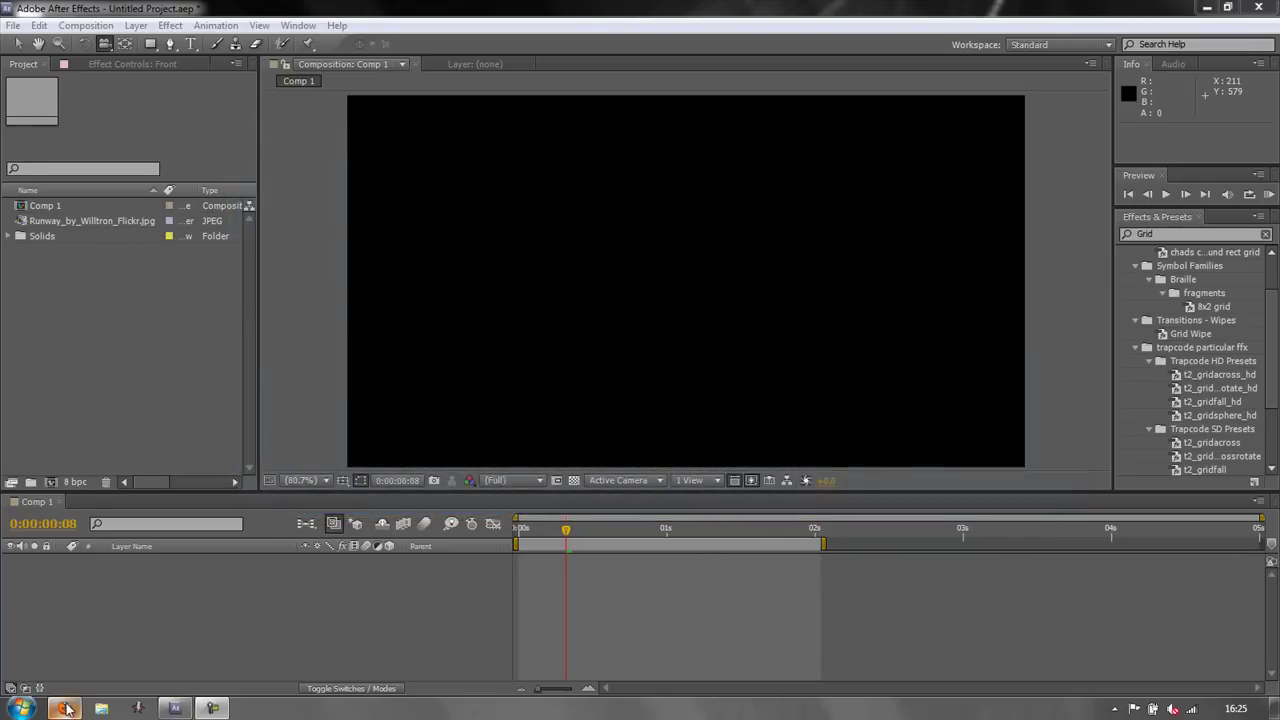
# Switch to Firefox, examine the Gibraltar runway photo and its licence on the Flickr sizes page, and return to After Effects.
pyautogui.click(64, 708)
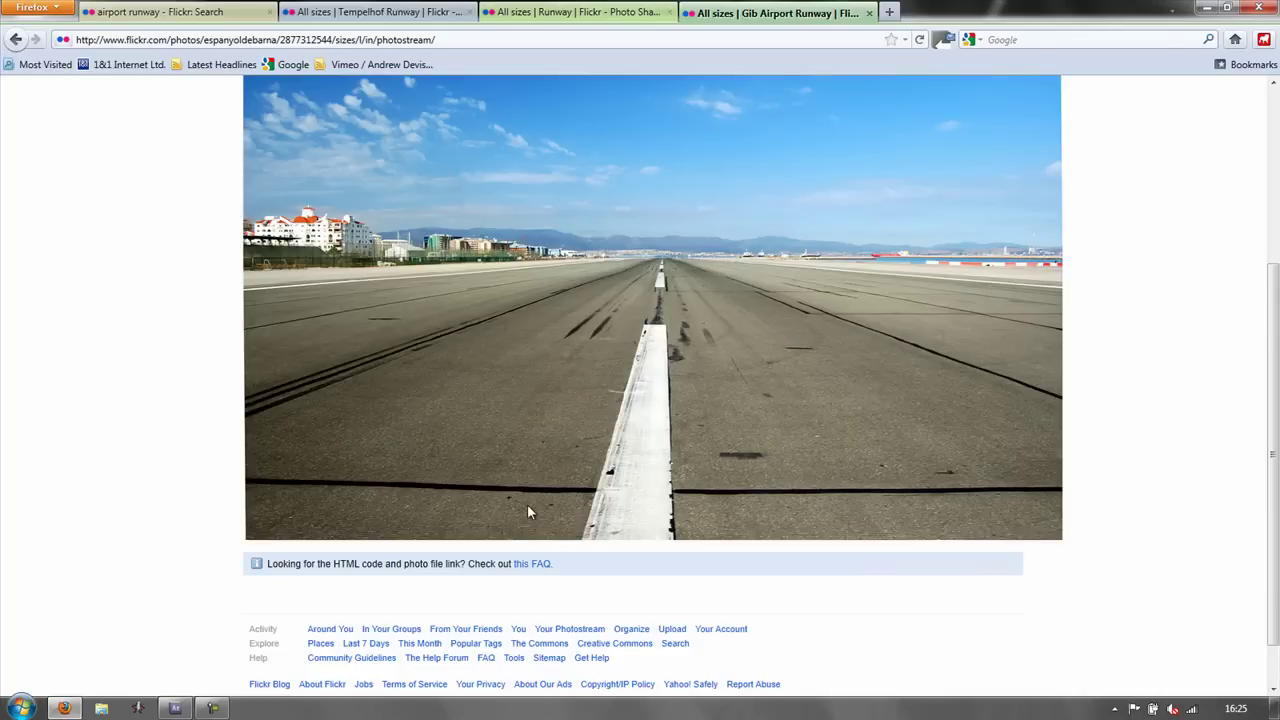
pyautogui.scroll(2, 521, 502)
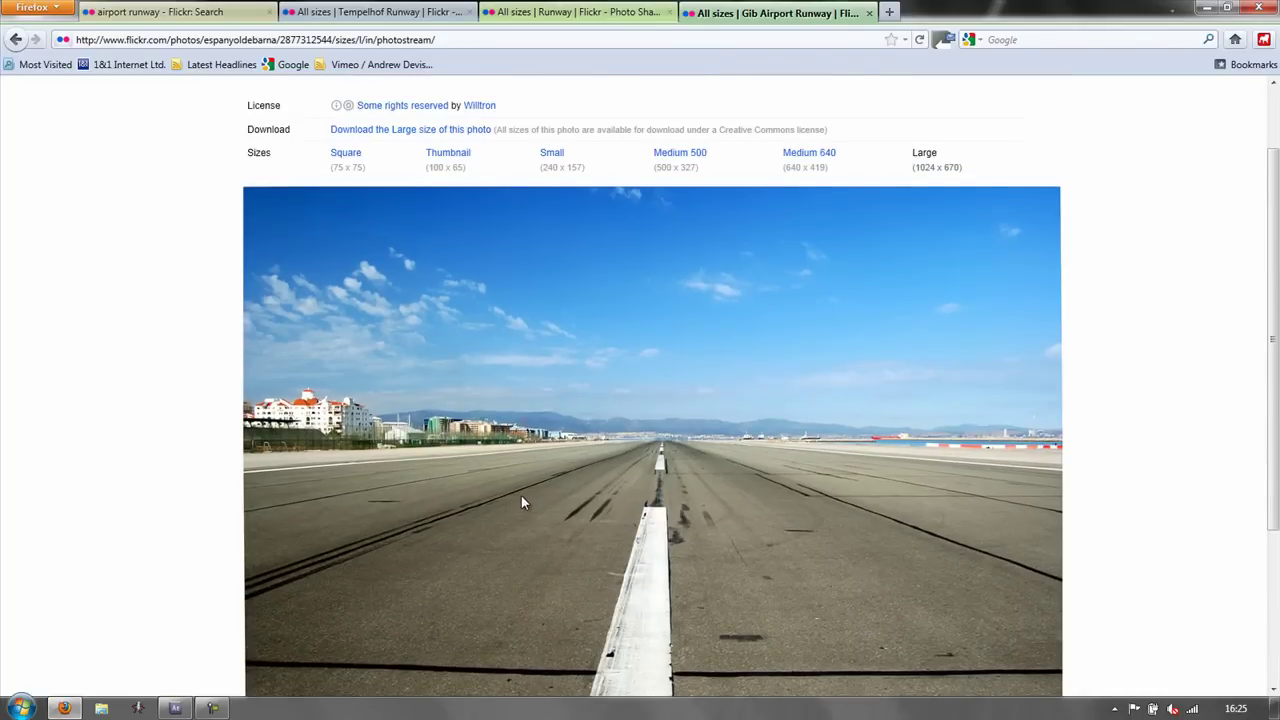
pyautogui.scroll(2, 731, 325)
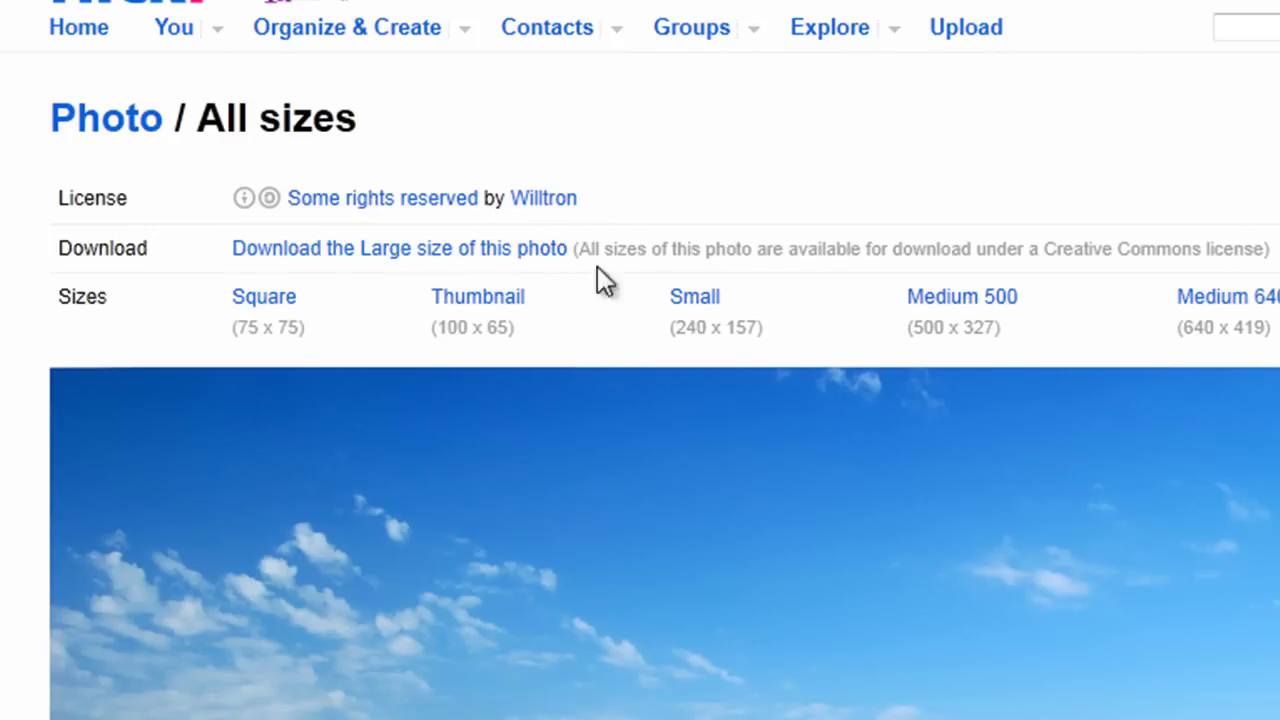
pyautogui.scroll(-3, 597, 290)
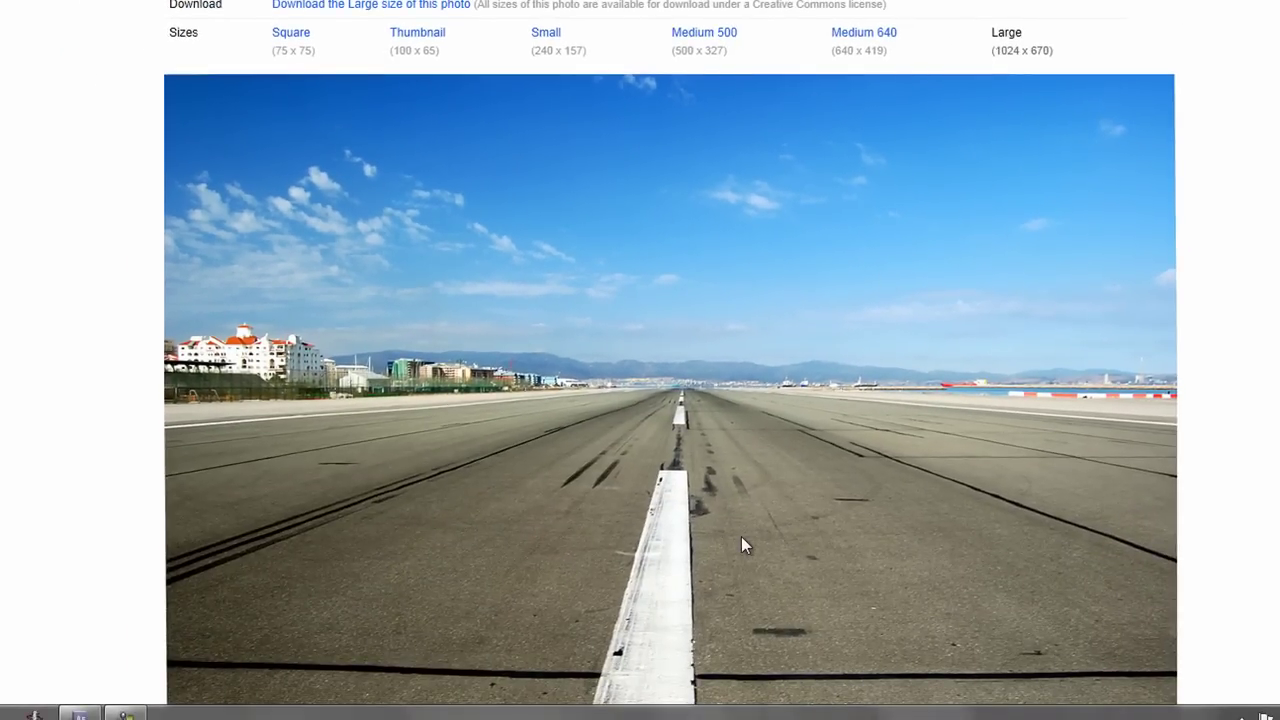
pyautogui.scroll(-2, 741, 536)
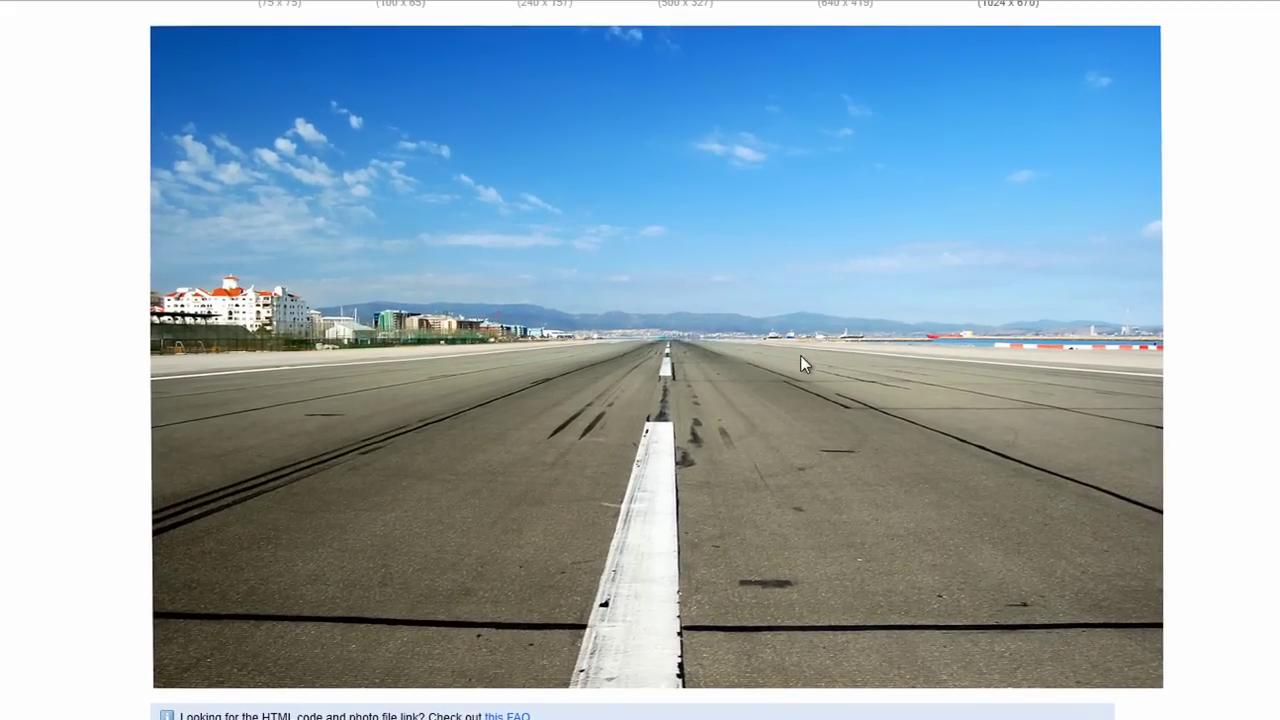
pyautogui.press('super+Down')
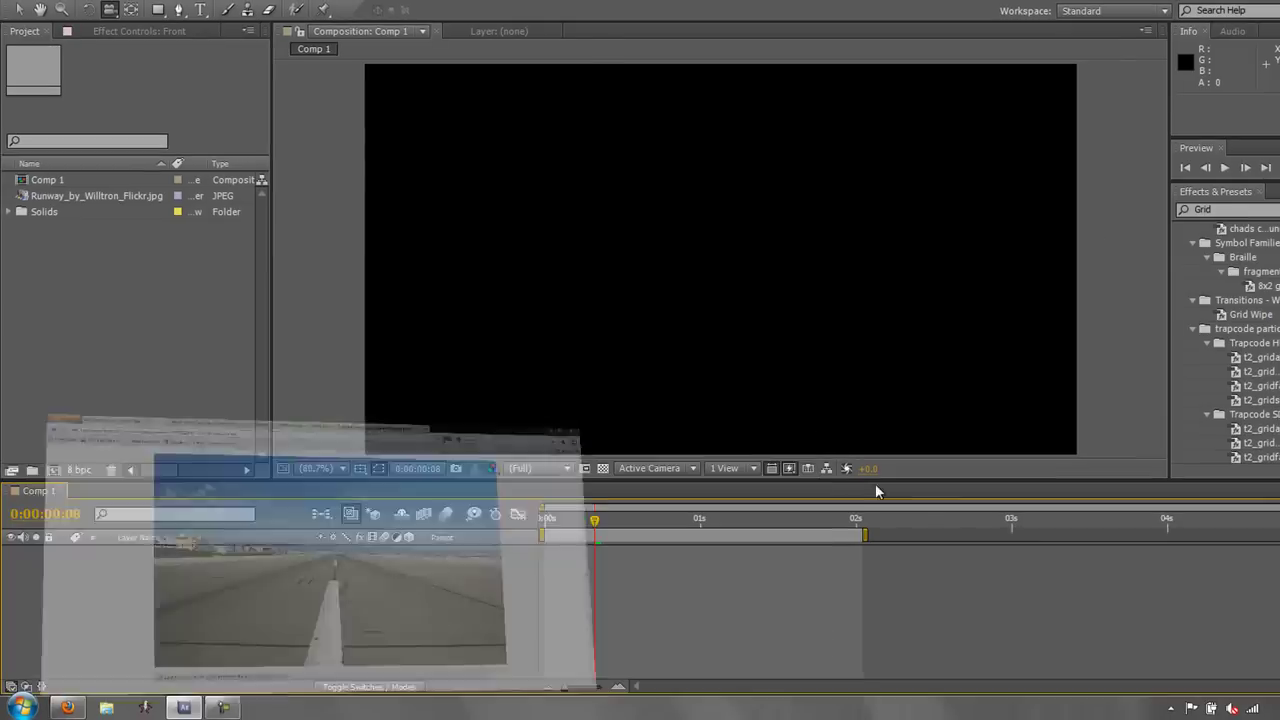
# Check the size of the runway photo and of Comp 1, and add Runway_by_Willtron_Flickr.jpg to the Comp 1 timeline.
pyautogui.click(36, 196)
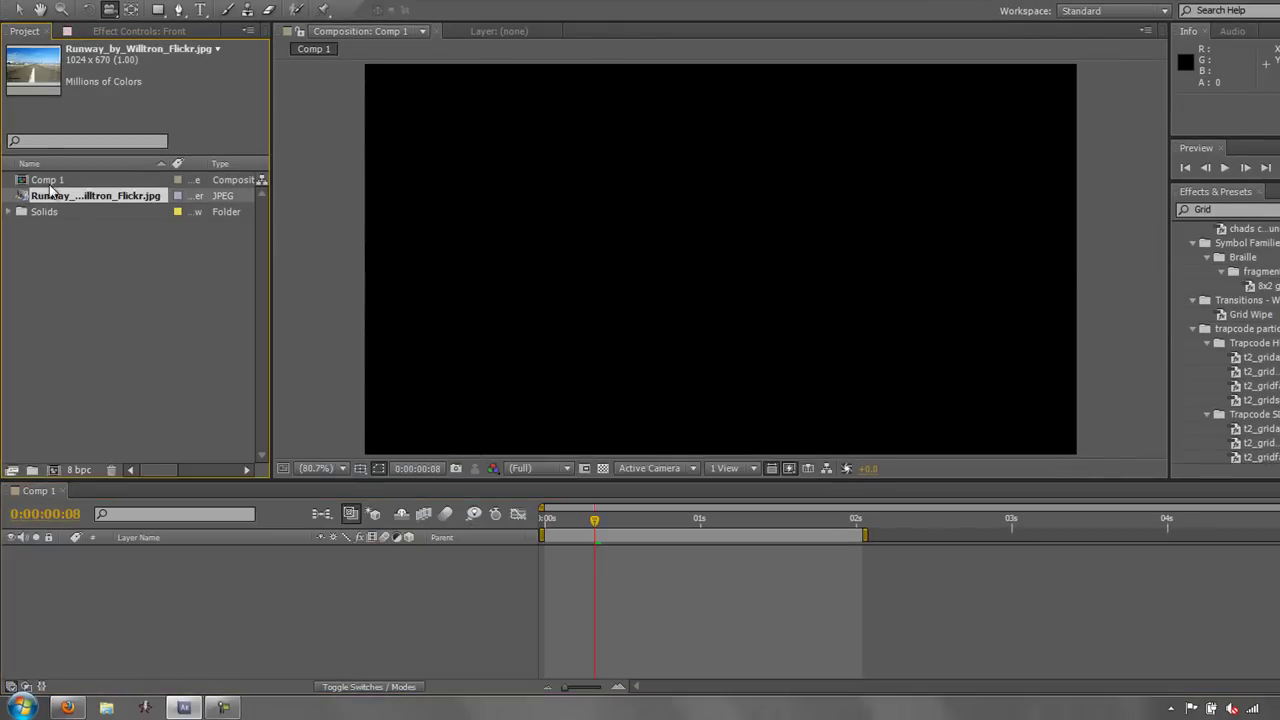
pyautogui.click(48, 186)
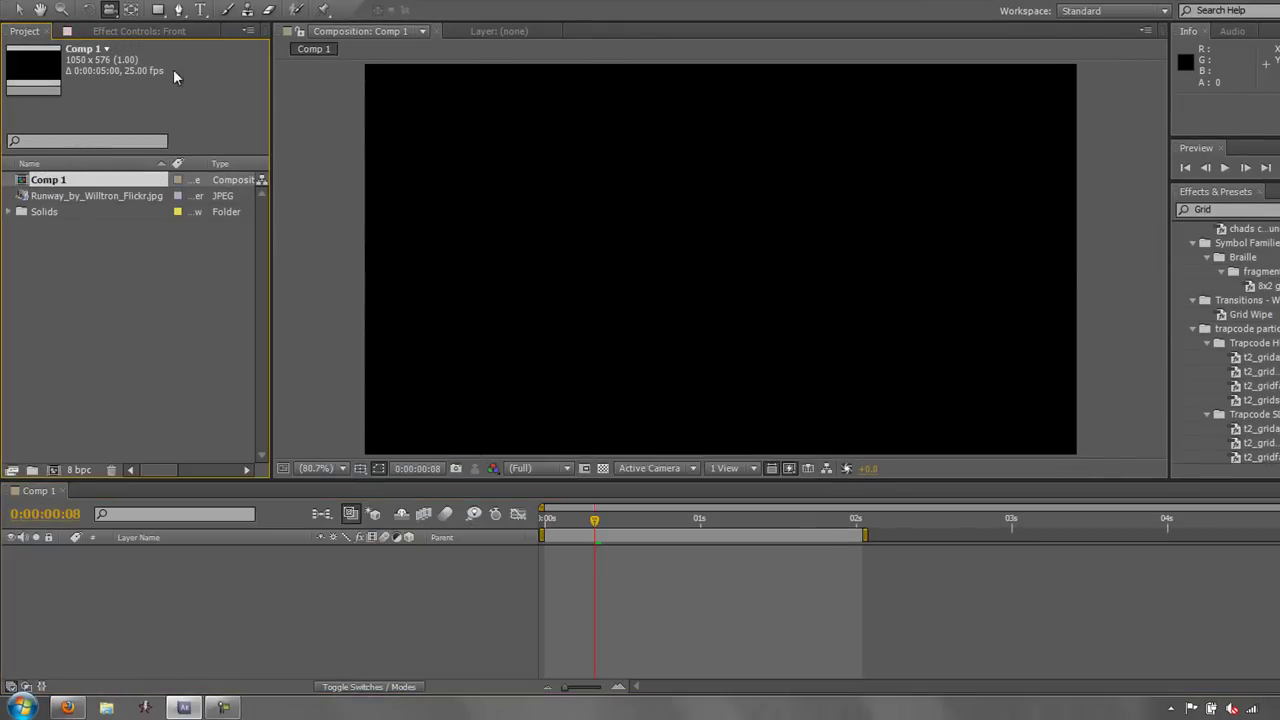
pyautogui.moveTo(50, 197); pyautogui.dragTo(66, 565)
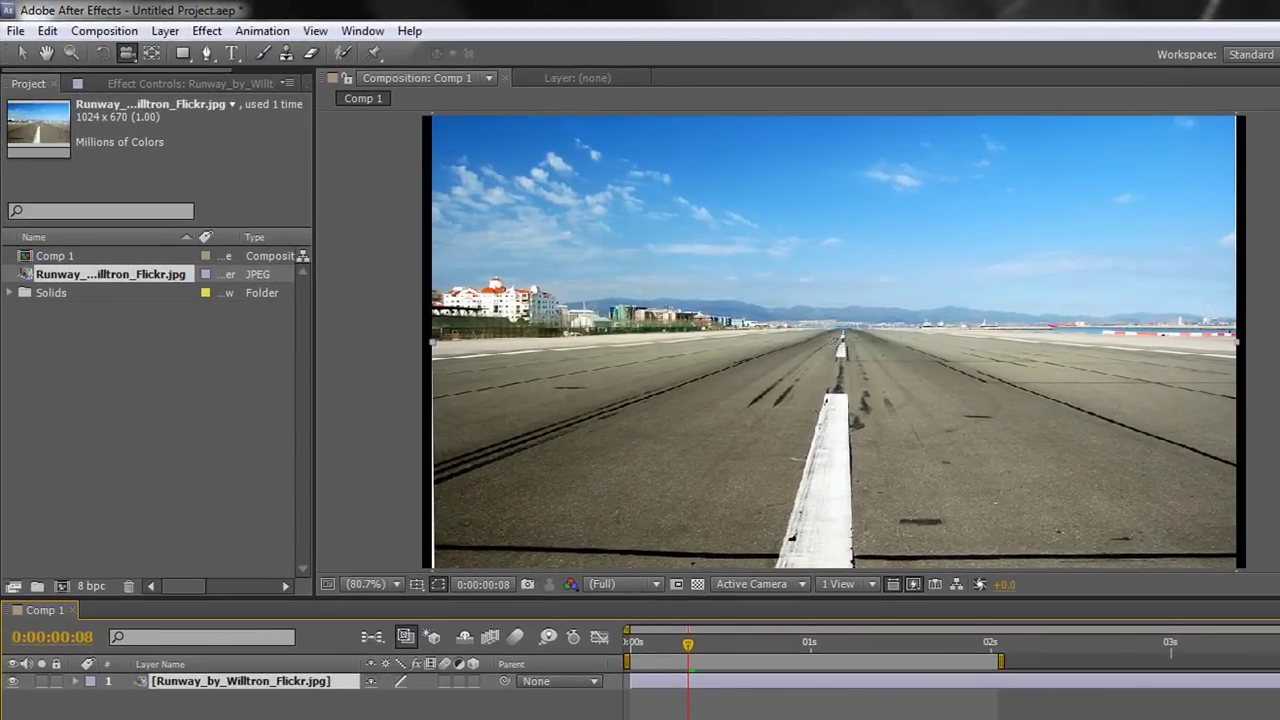
# Add a two-node camera layer with the 50mm preset to the composition.
pyautogui.click(165, 31)
pyautogui.moveTo(176, 59)
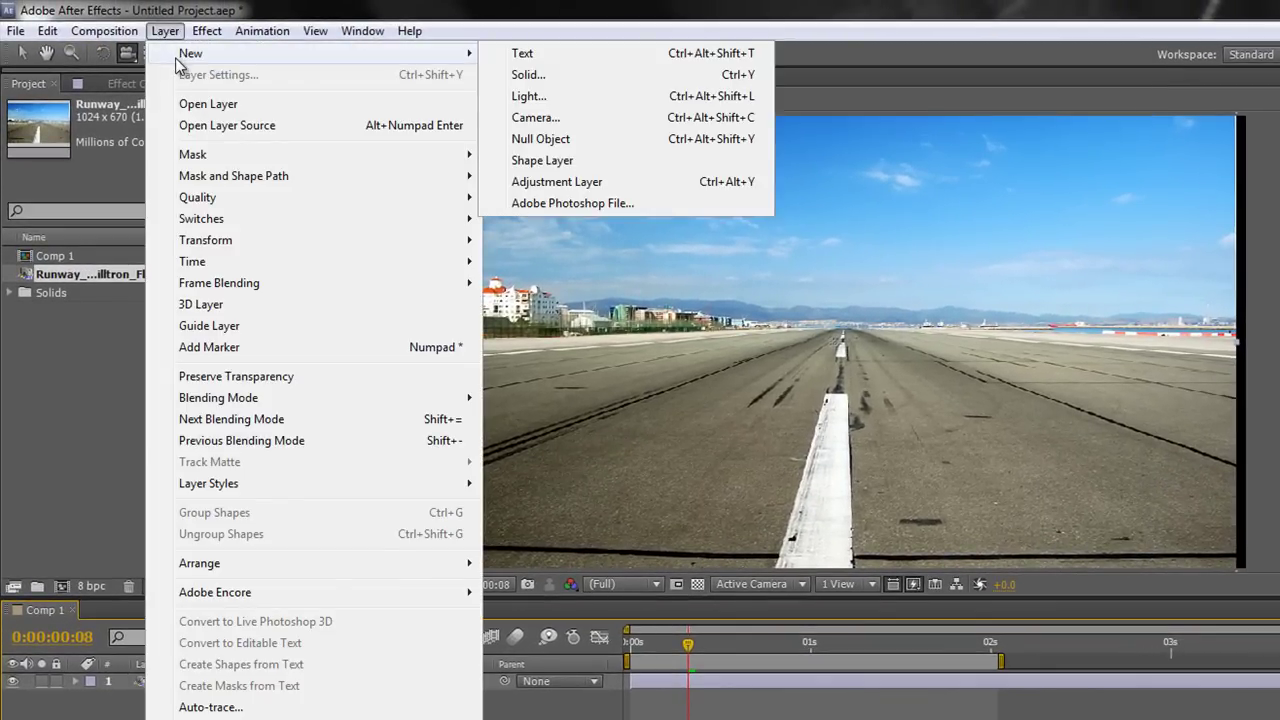
pyautogui.click(535, 118)
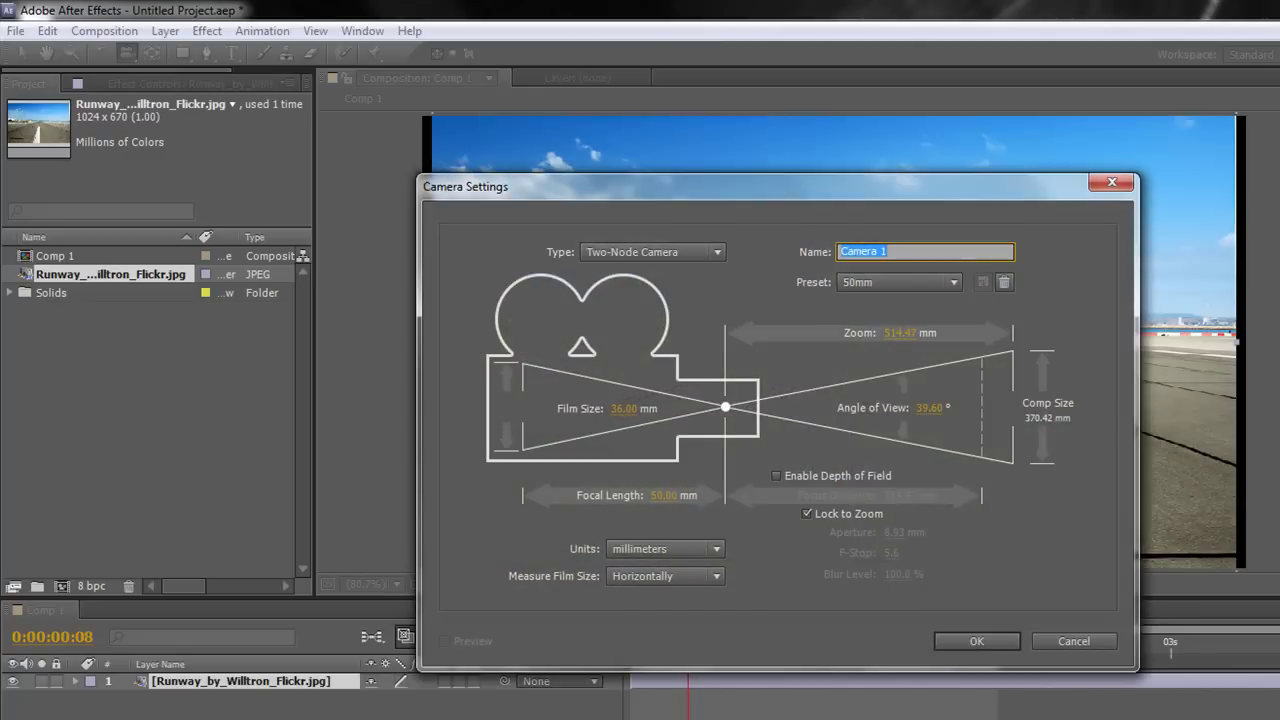
pyautogui.click(990, 641)
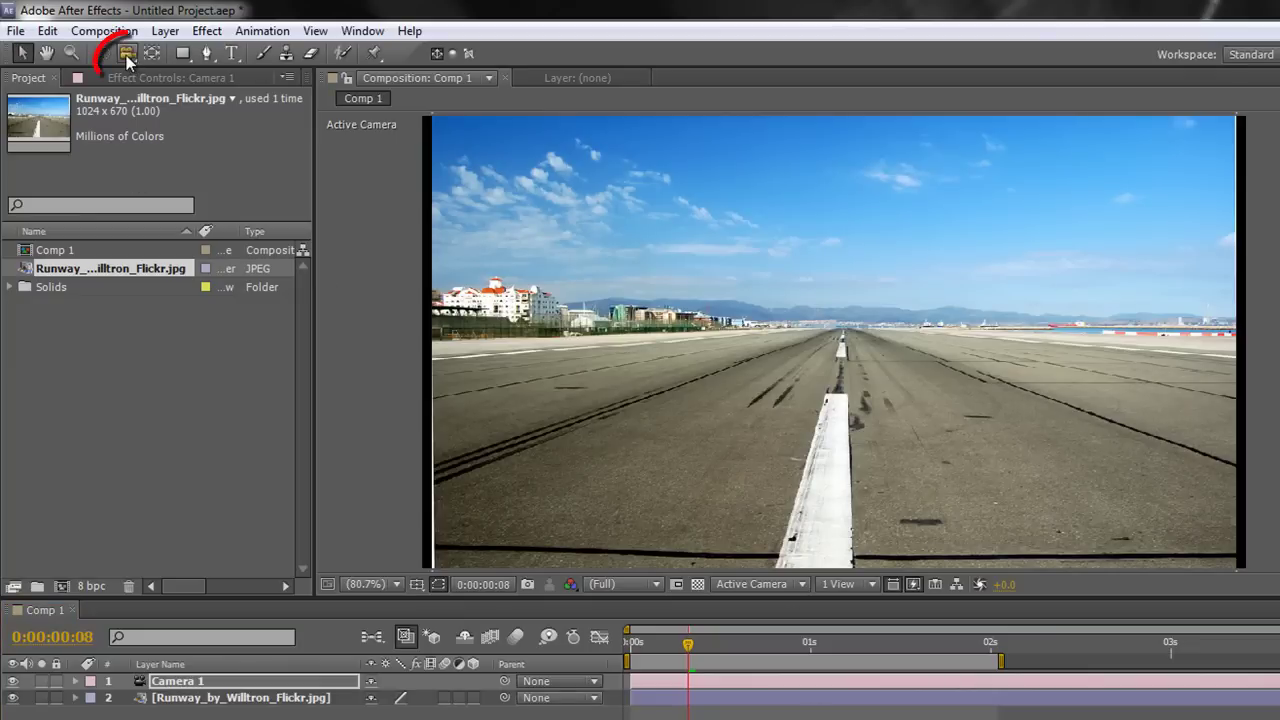
# Make the runway photo a 3D layer and try orbiting the camera around it with the Unified Camera Tool.
pyautogui.click(127, 55)
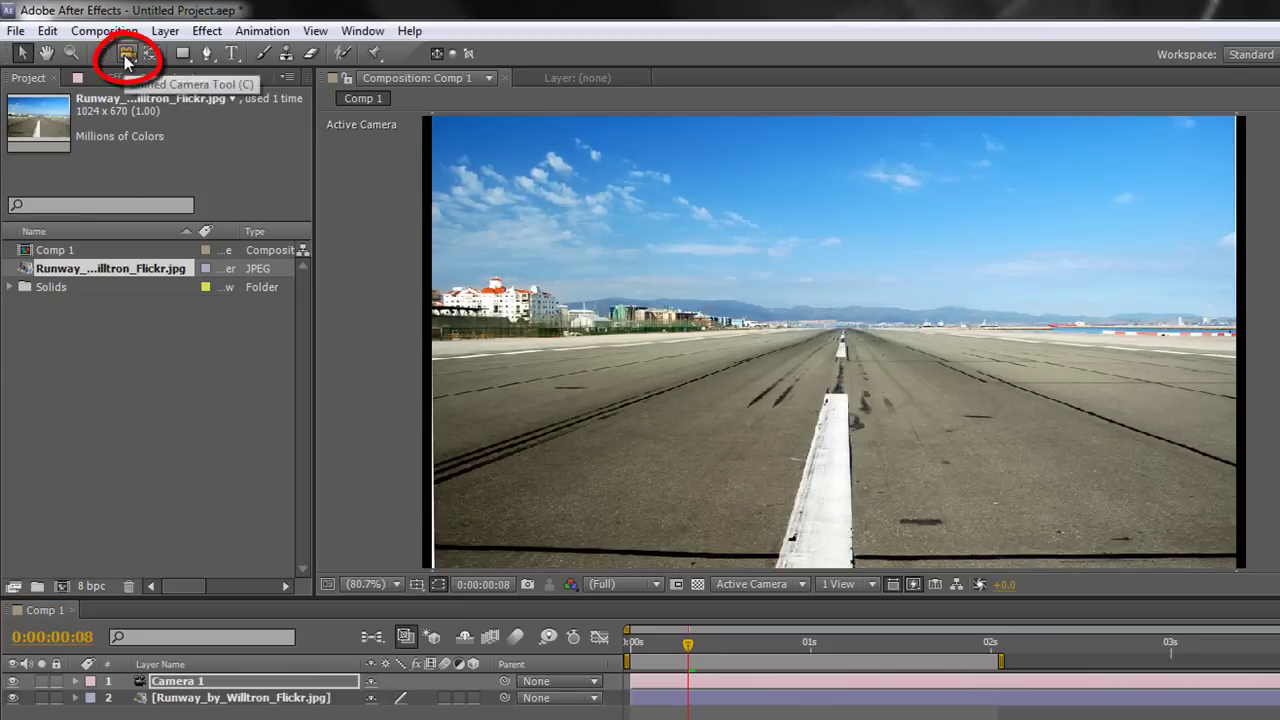
pyautogui.click(127, 55)
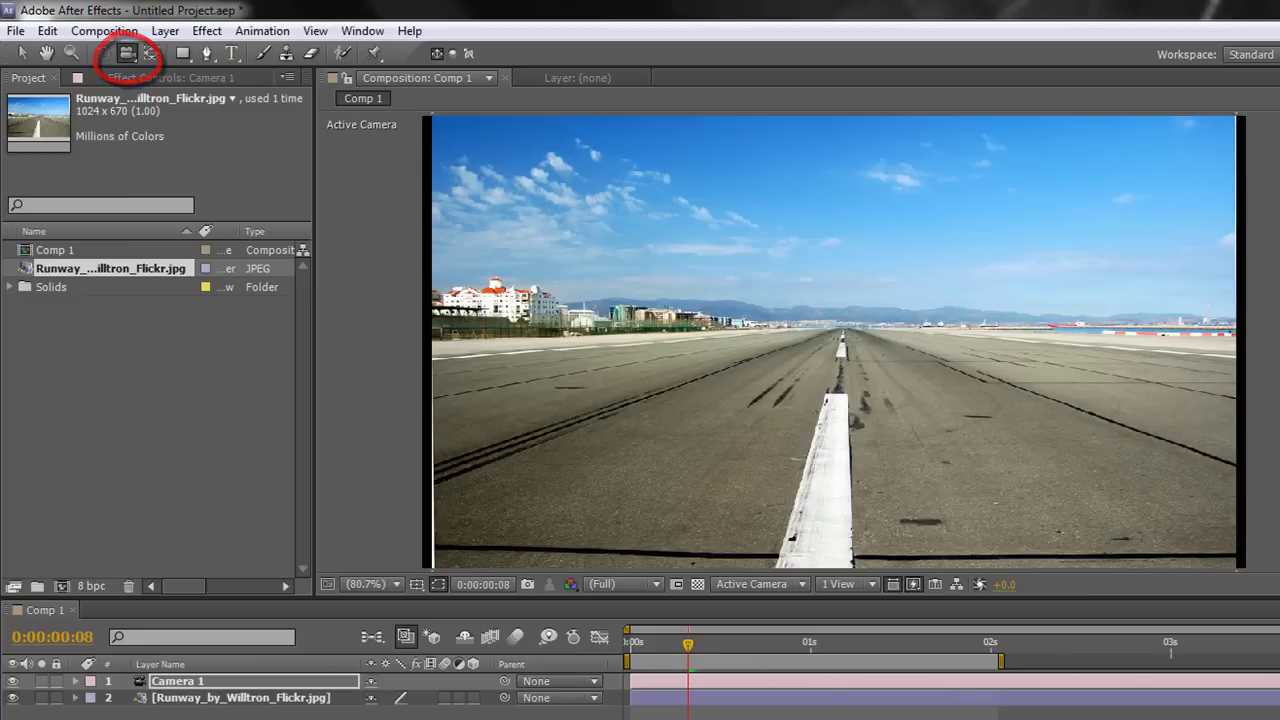
pyautogui.click(473, 697)
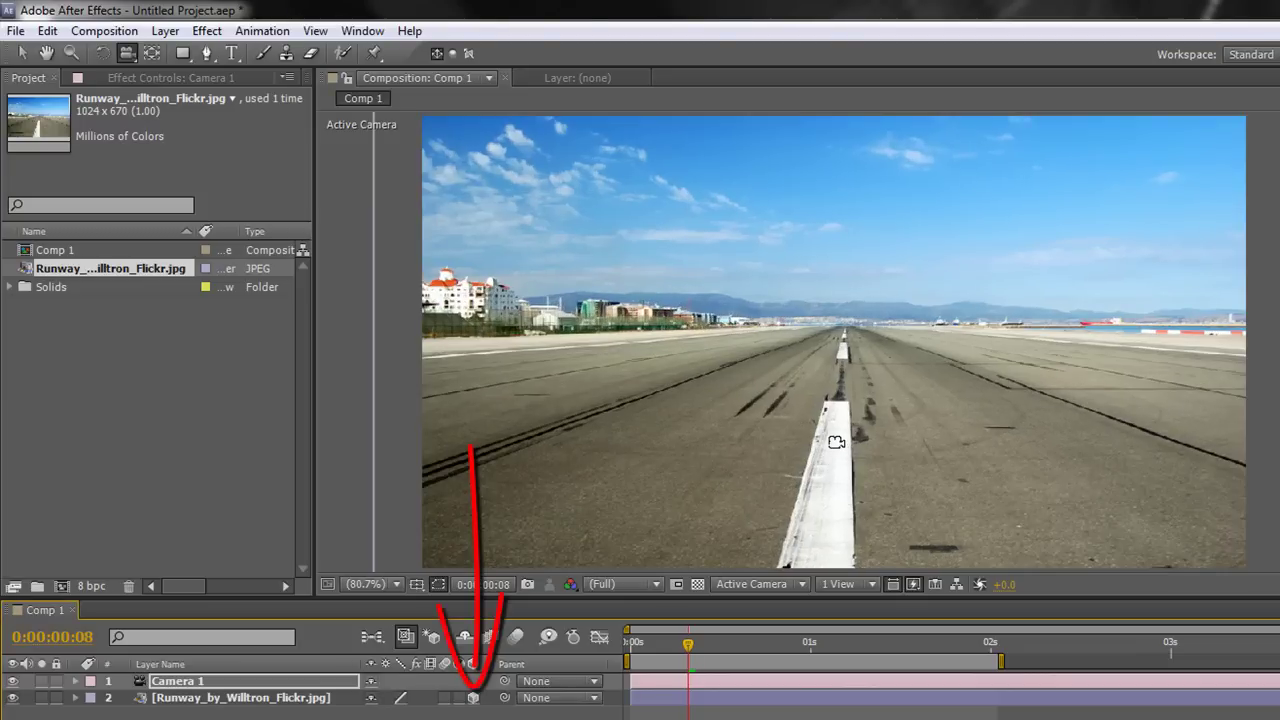
pyautogui.moveTo(836, 441)
pyautogui.mouseDown()
pyautogui.moveTo(838, 317)
pyautogui.moveTo(846, 434)
pyautogui.moveTo(786, 401)
pyautogui.moveTo(786, 331)
pyautogui.moveTo(820, 426)
pyautogui.mouseUp()
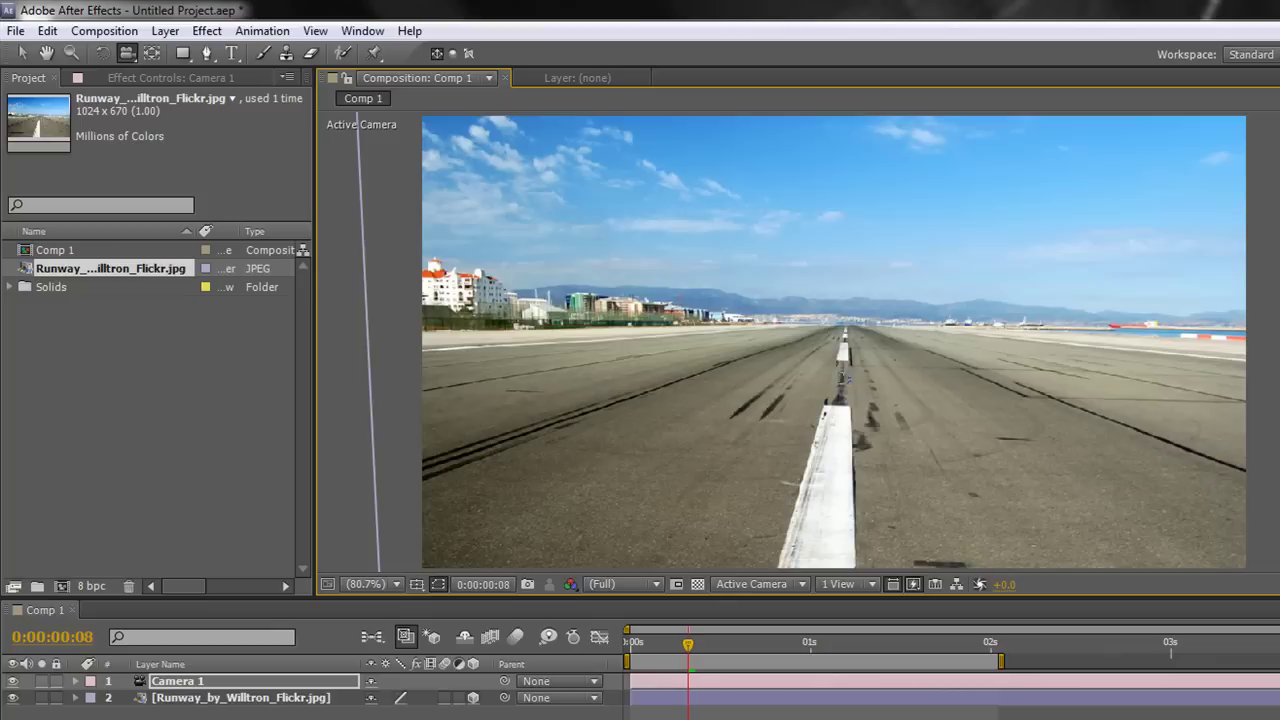
pyautogui.moveTo(856, 386); pyautogui.dragTo(870, 418)
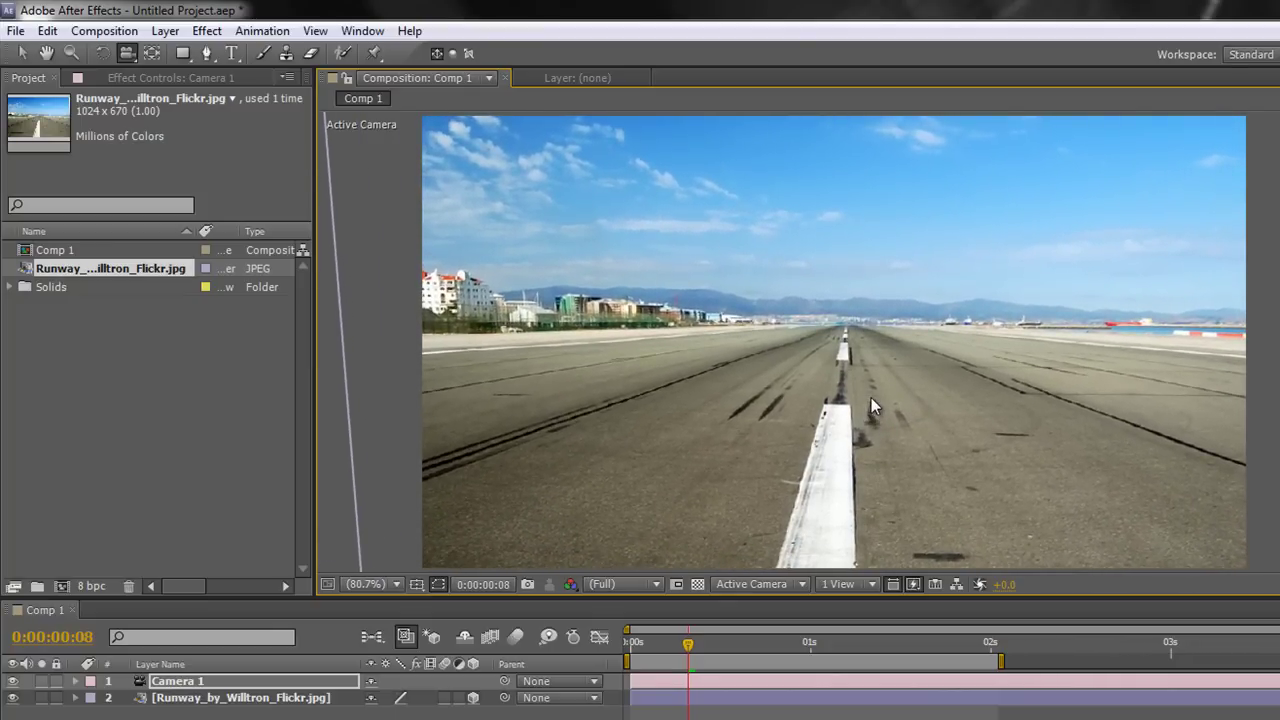
# Reset the camera's transform and turn off 3D for the runway photo layer.
pyautogui.click(75, 681)
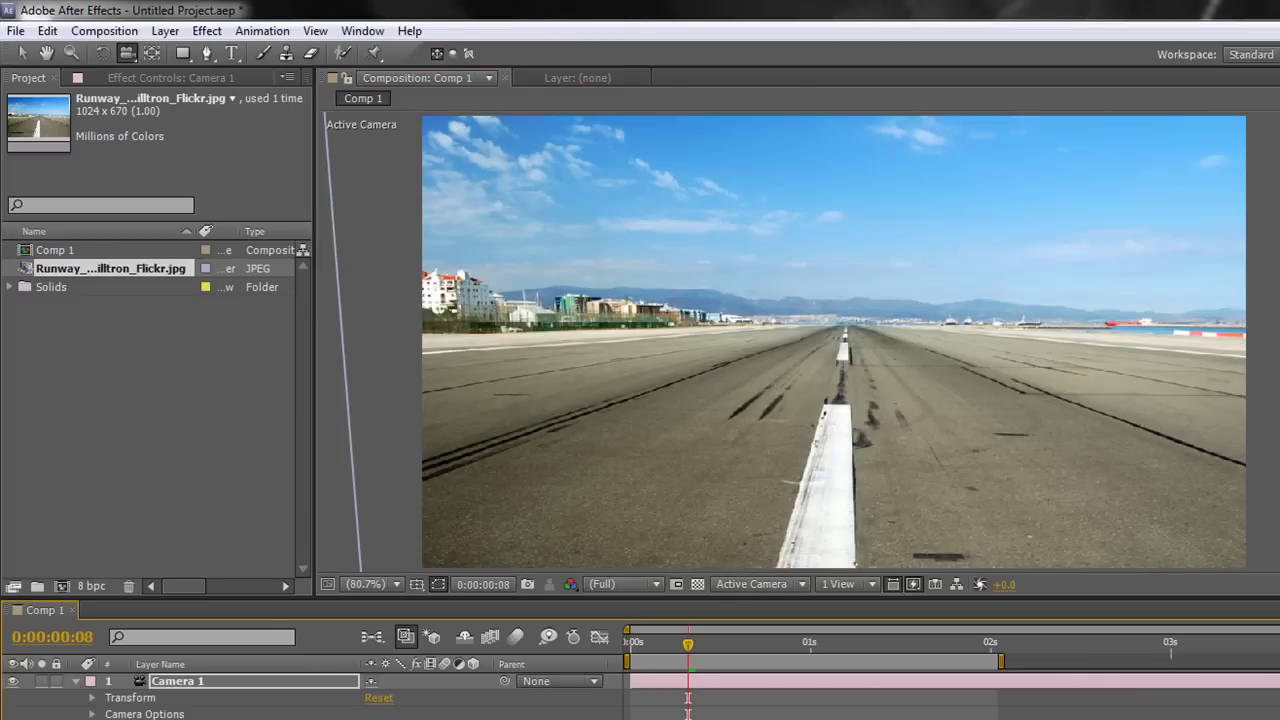
pyautogui.click(386, 699)
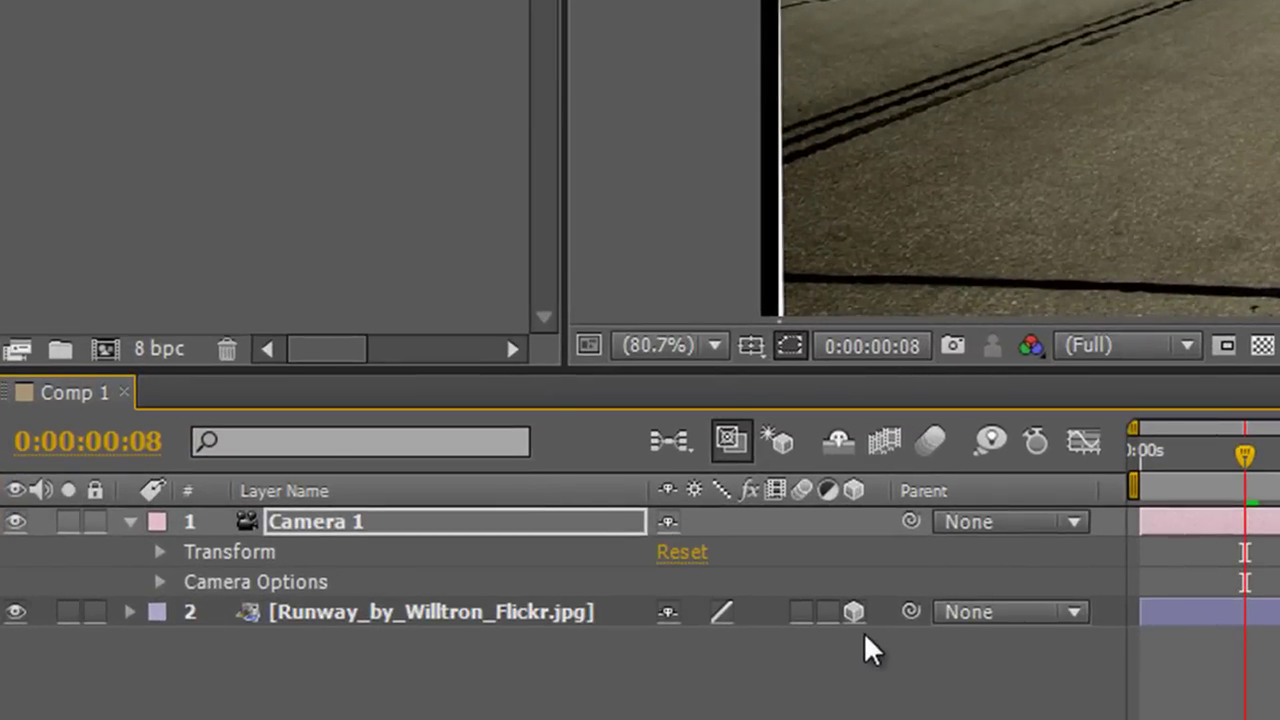
pyautogui.click(853, 611)
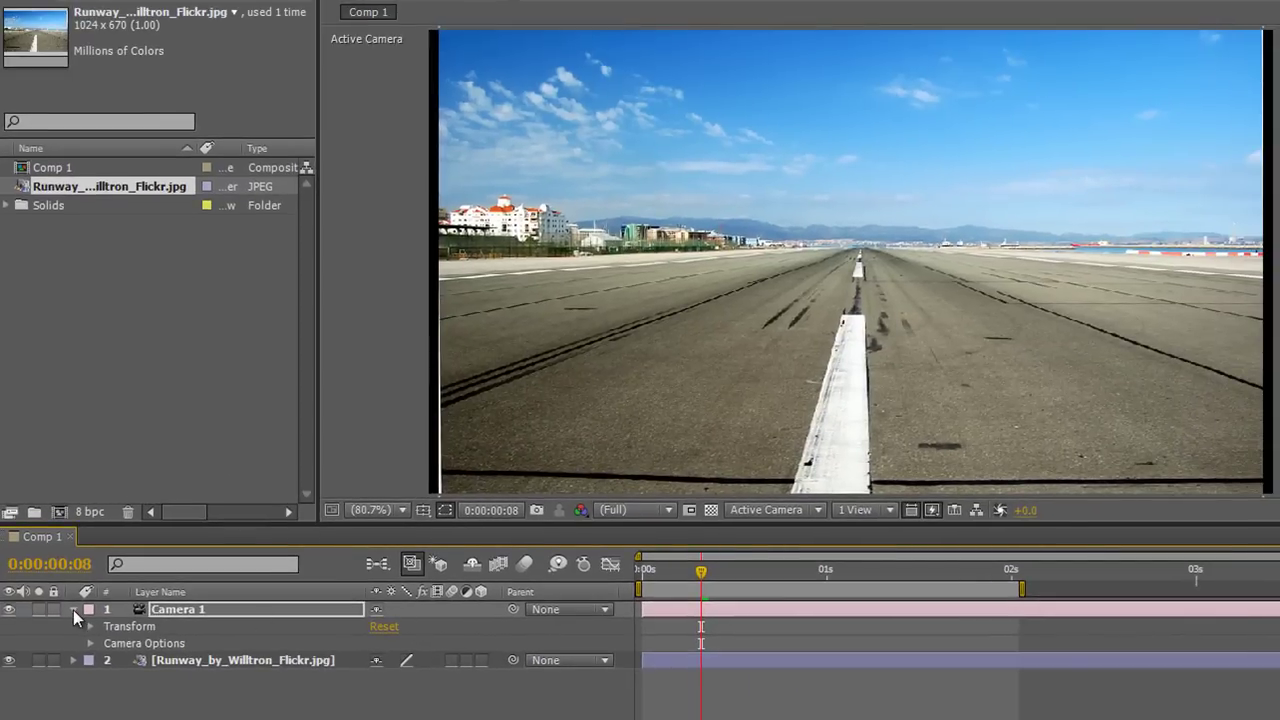
pyautogui.click(73, 610)
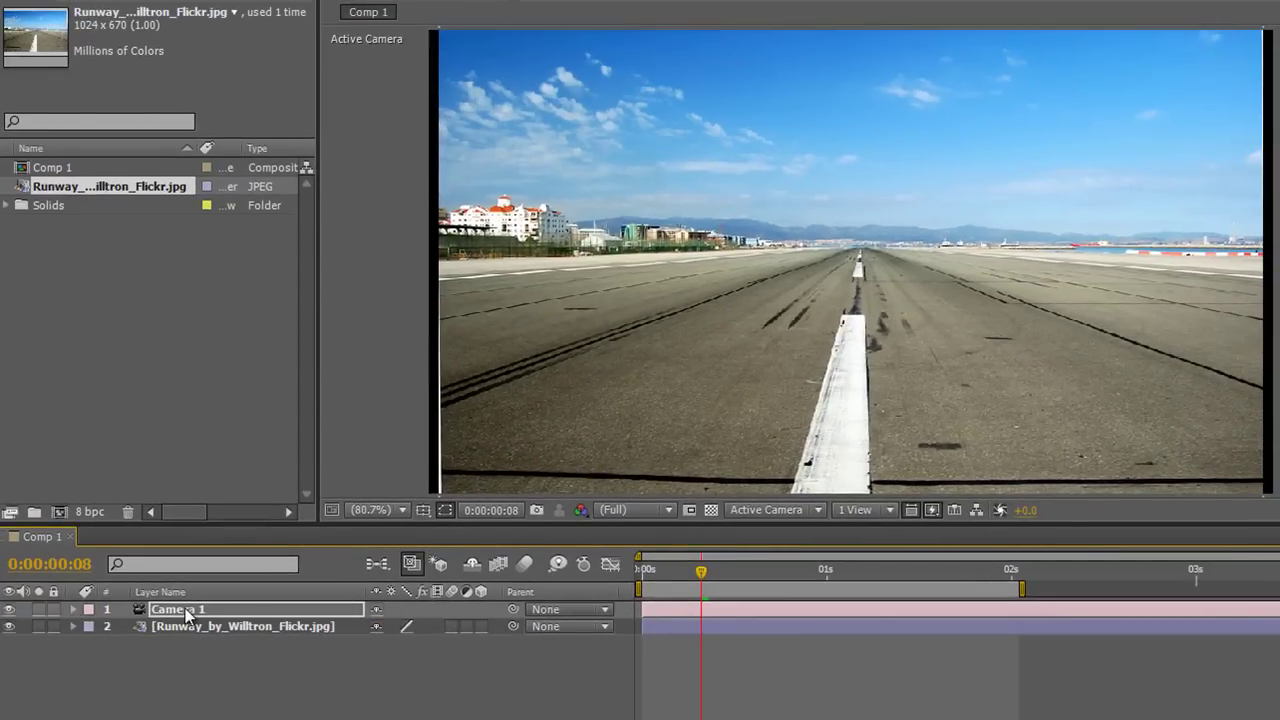
pyautogui.click(189, 660)
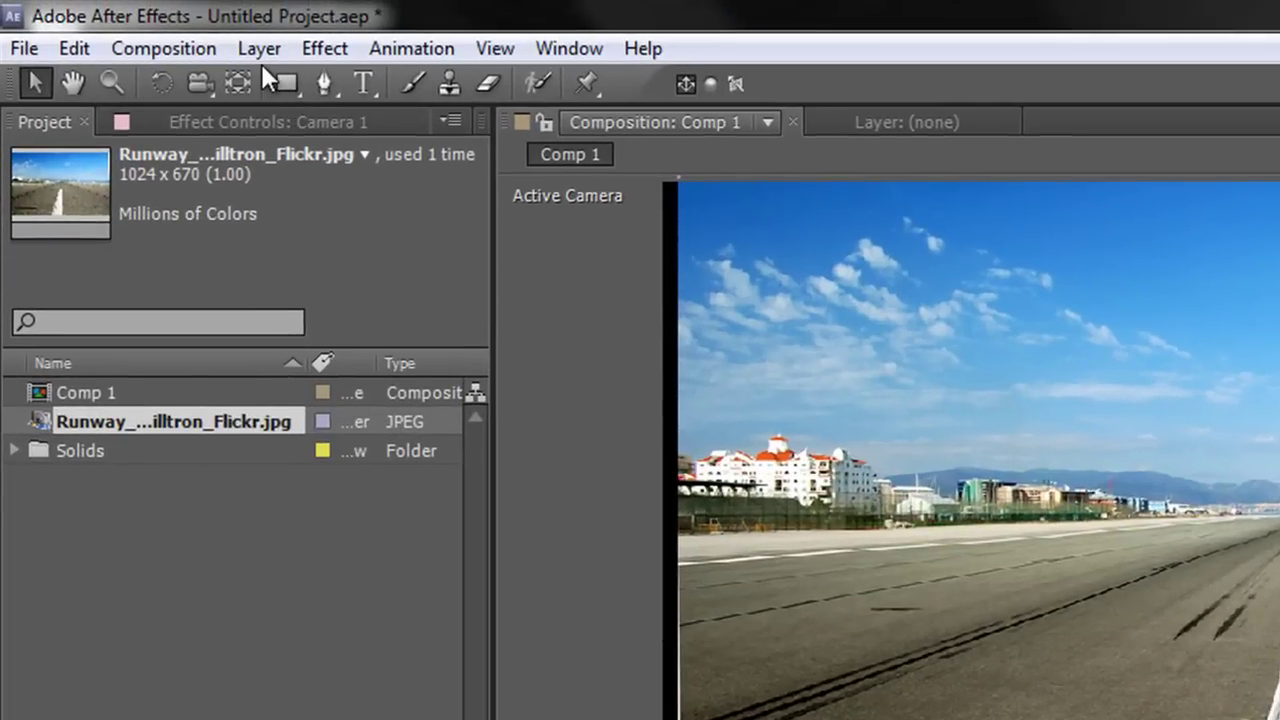
# Create a white (FFFFFF) solid at composition size, 1050 x 576 px, named Sky.
pyautogui.click(262, 48)
pyautogui.moveTo(294, 106)
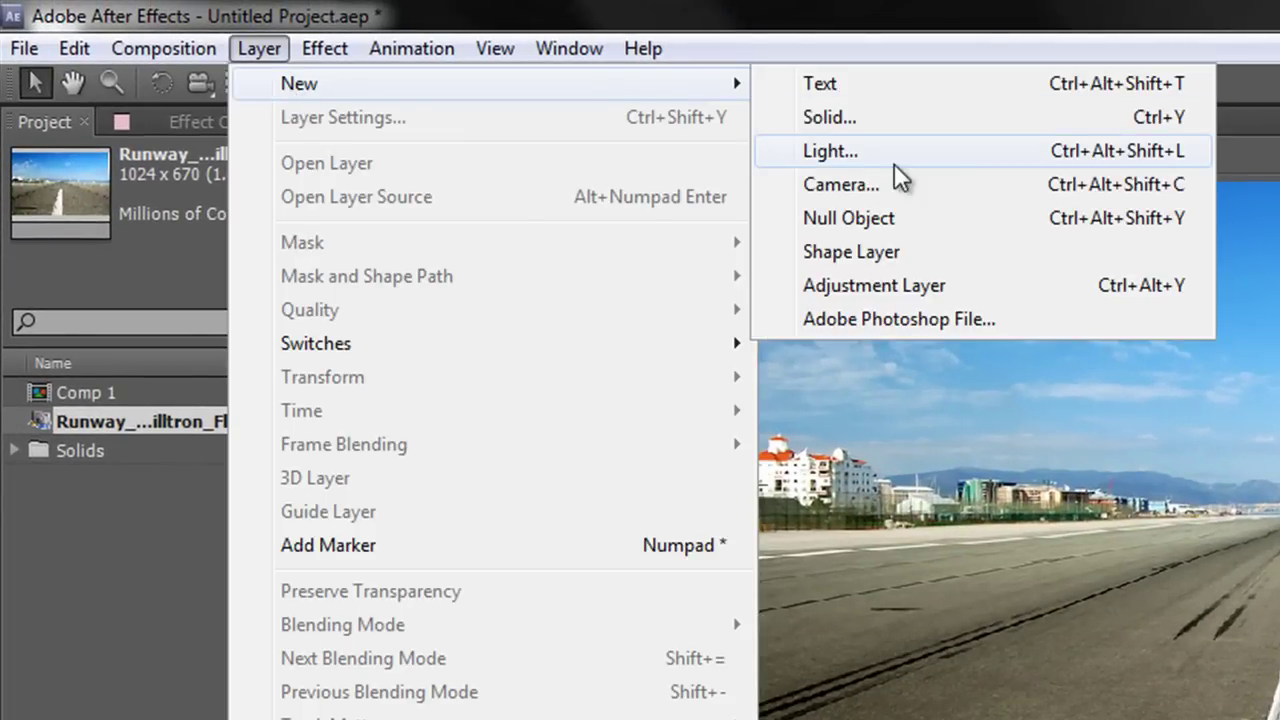
pyautogui.click(850, 118)
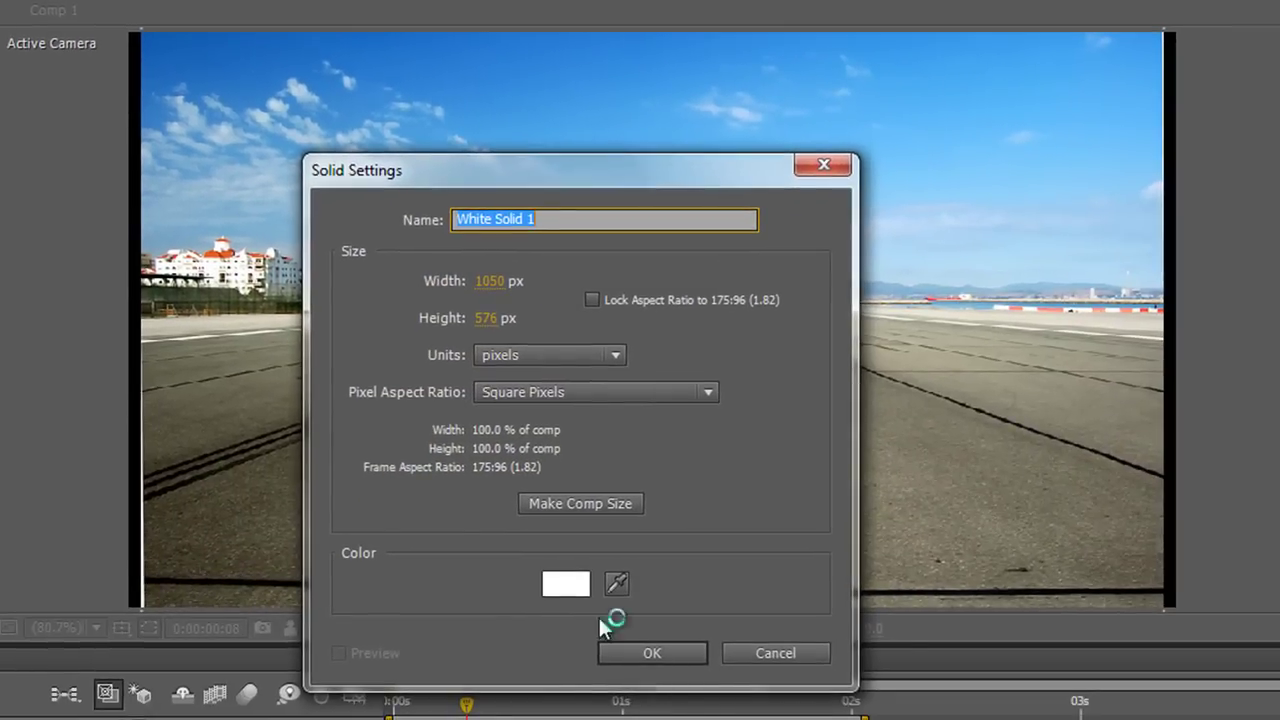
pyautogui.click(566, 584)
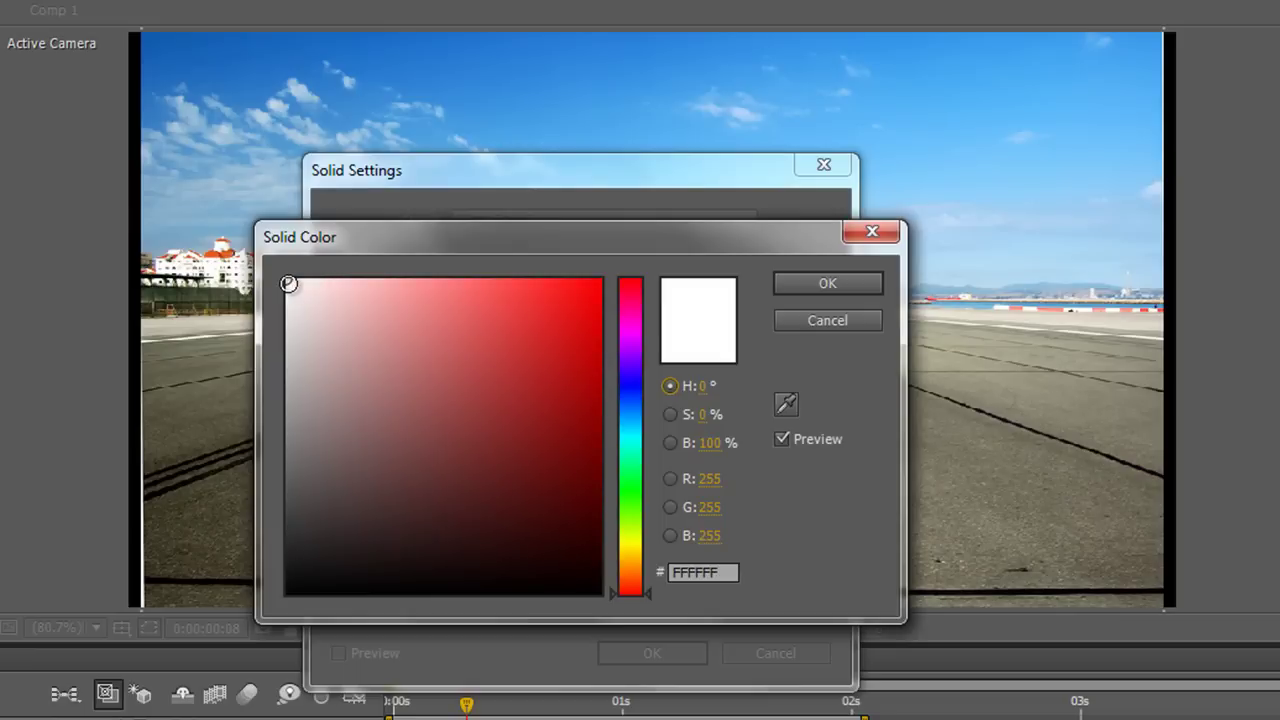
pyautogui.click(829, 285)
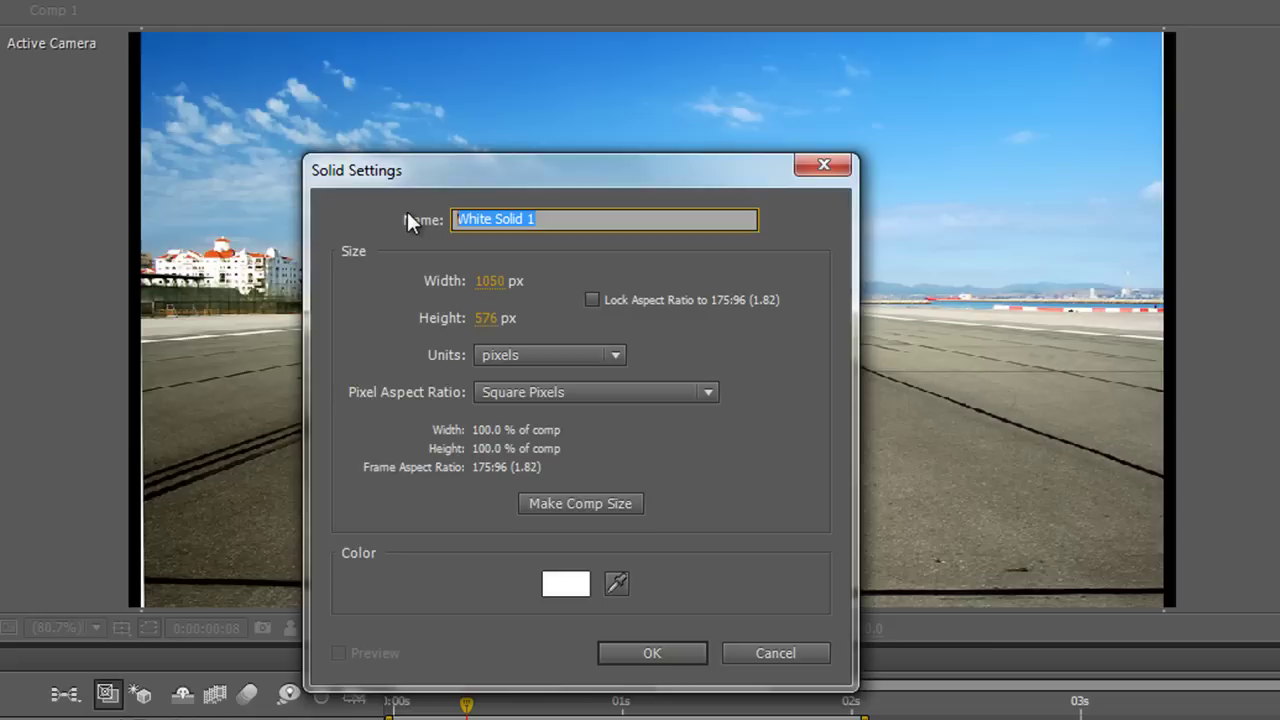
pyautogui.write('Sky')
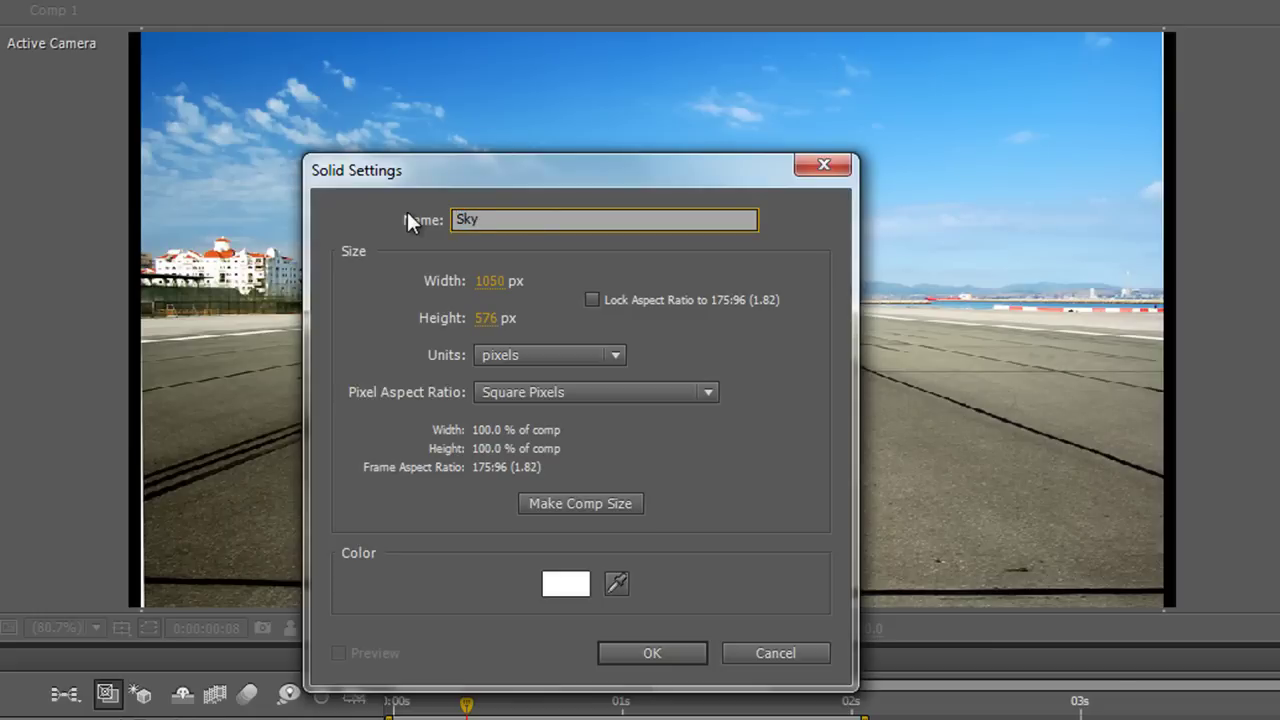
pyautogui.click(562, 506)
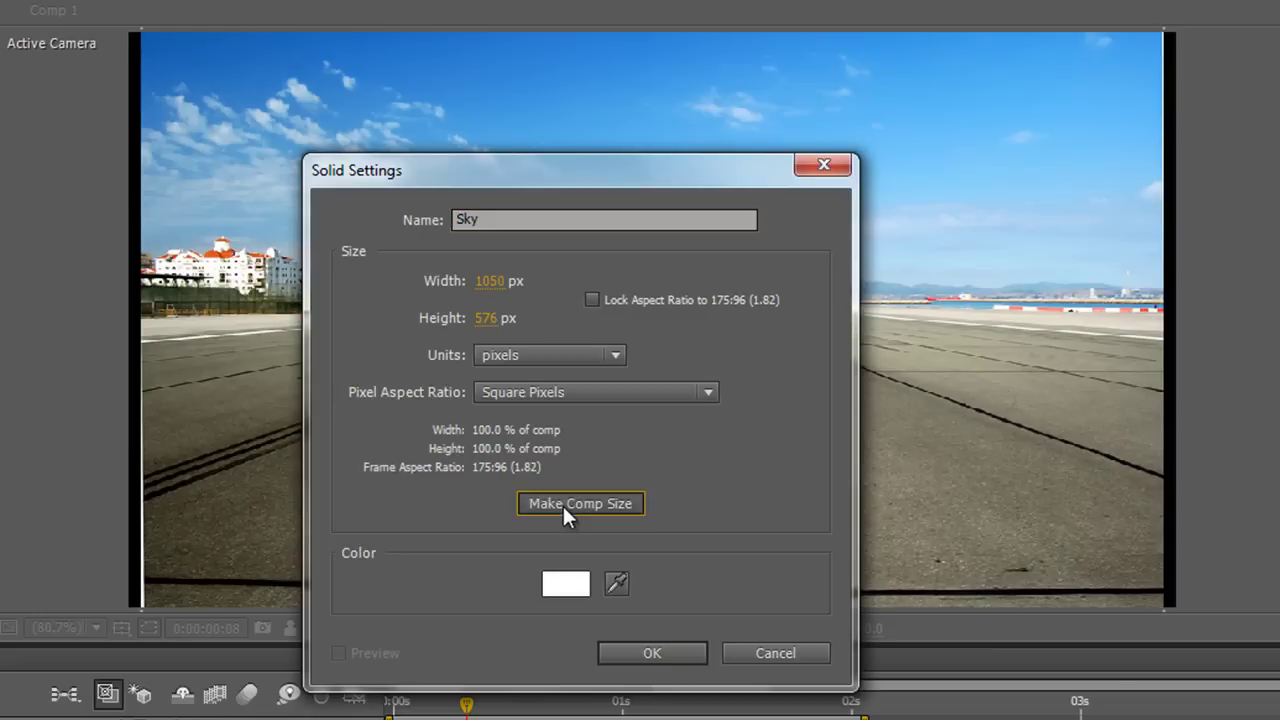
pyautogui.click(658, 655)
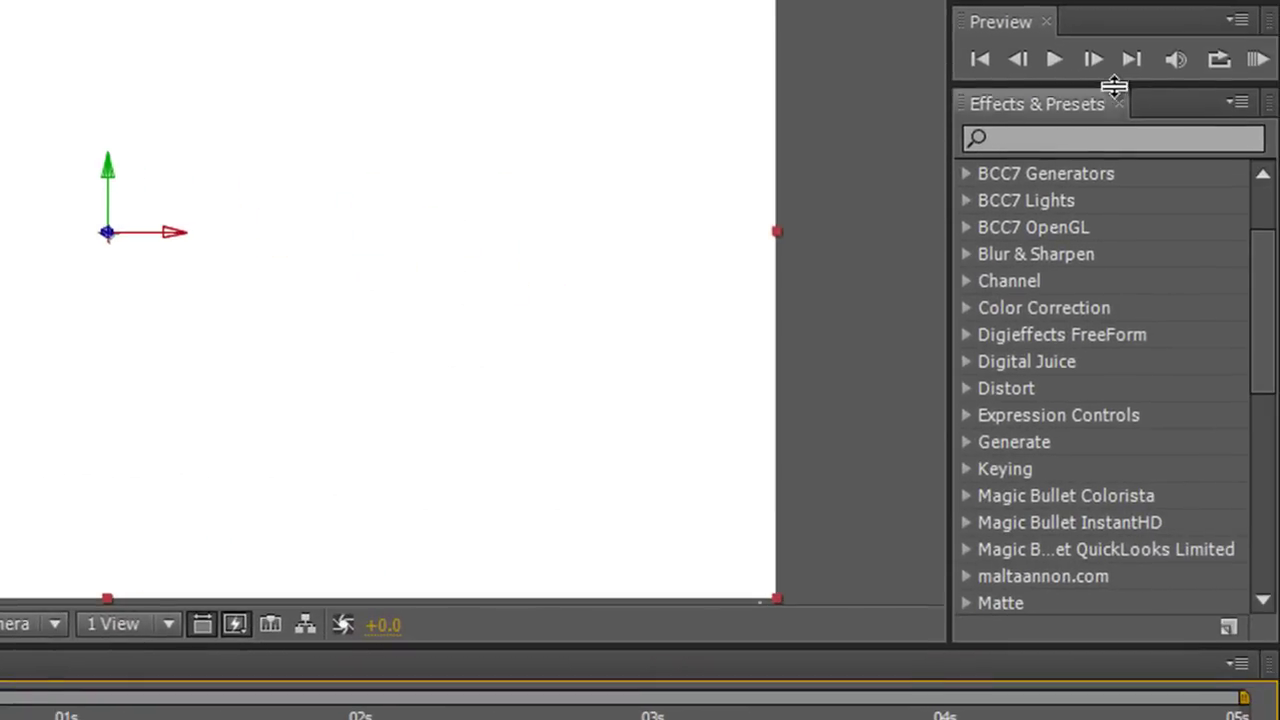
# Search the effects for "grid" and apply the Generate Grid effect to the Sky layer.
pyautogui.click(1066, 139)
pyautogui.write('grid')
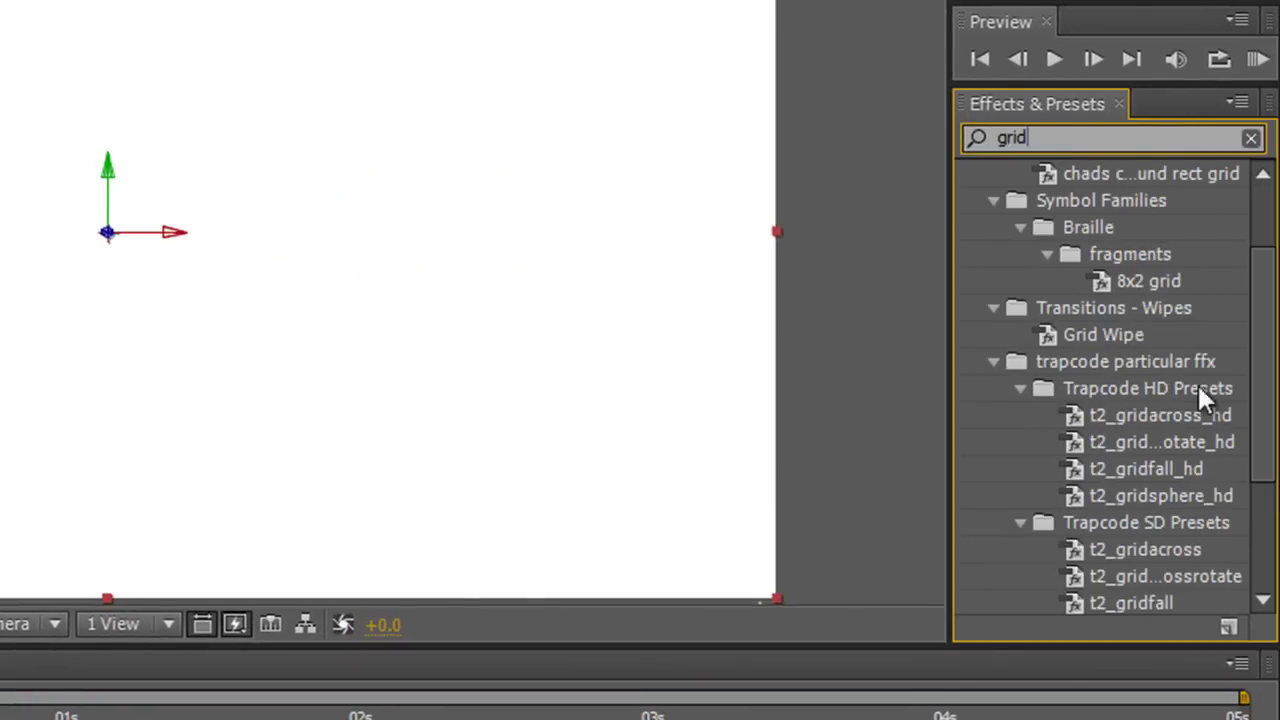
pyautogui.scroll(2, 1260, 380)
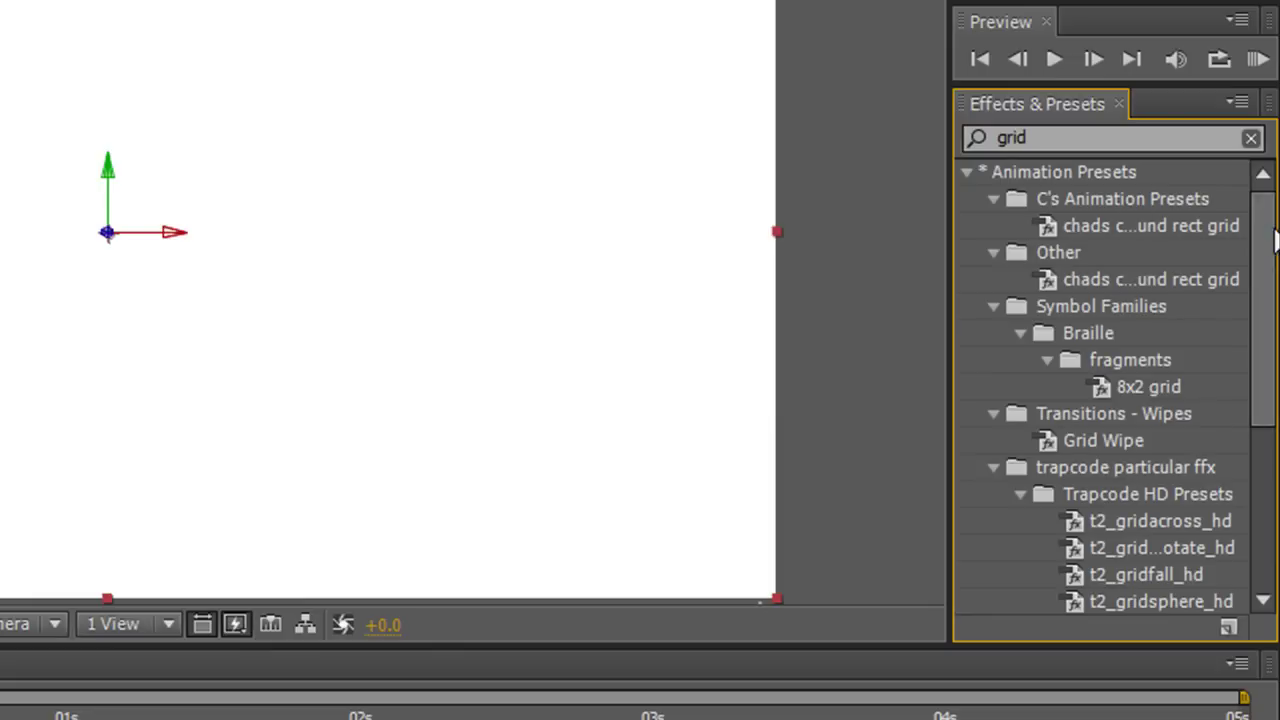
pyautogui.moveTo(1262, 251); pyautogui.dragTo(1271, 443)
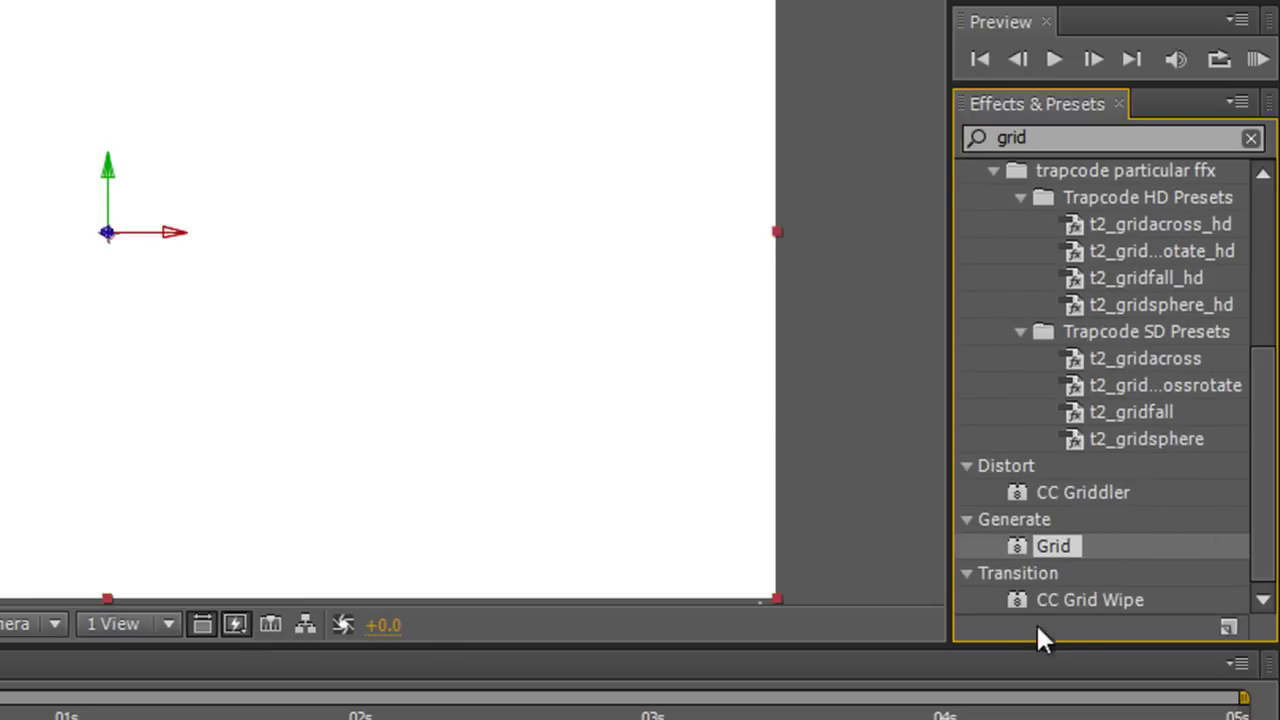
pyautogui.moveTo(1026, 545); pyautogui.dragTo(432, 304)
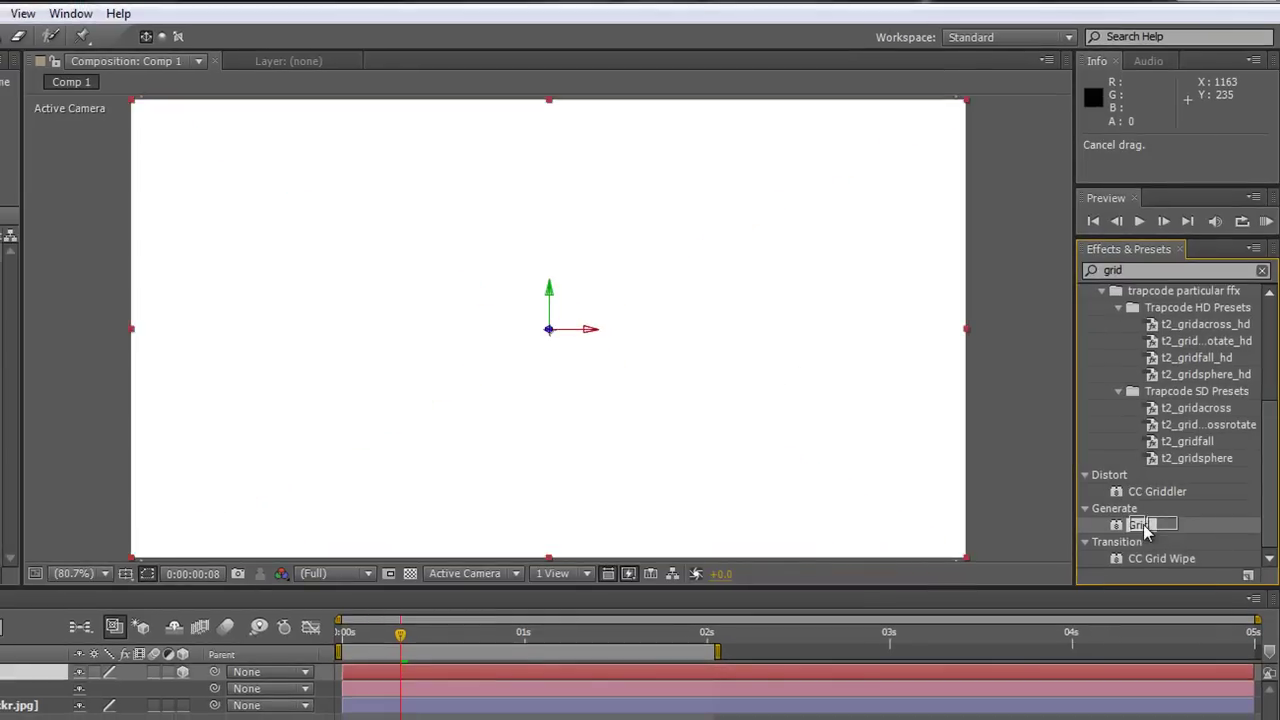
pyautogui.moveTo(1037, 565); pyautogui.dragTo(206, 161)
pyautogui.moveTo(607, 285); pyautogui.dragTo(608, 286)
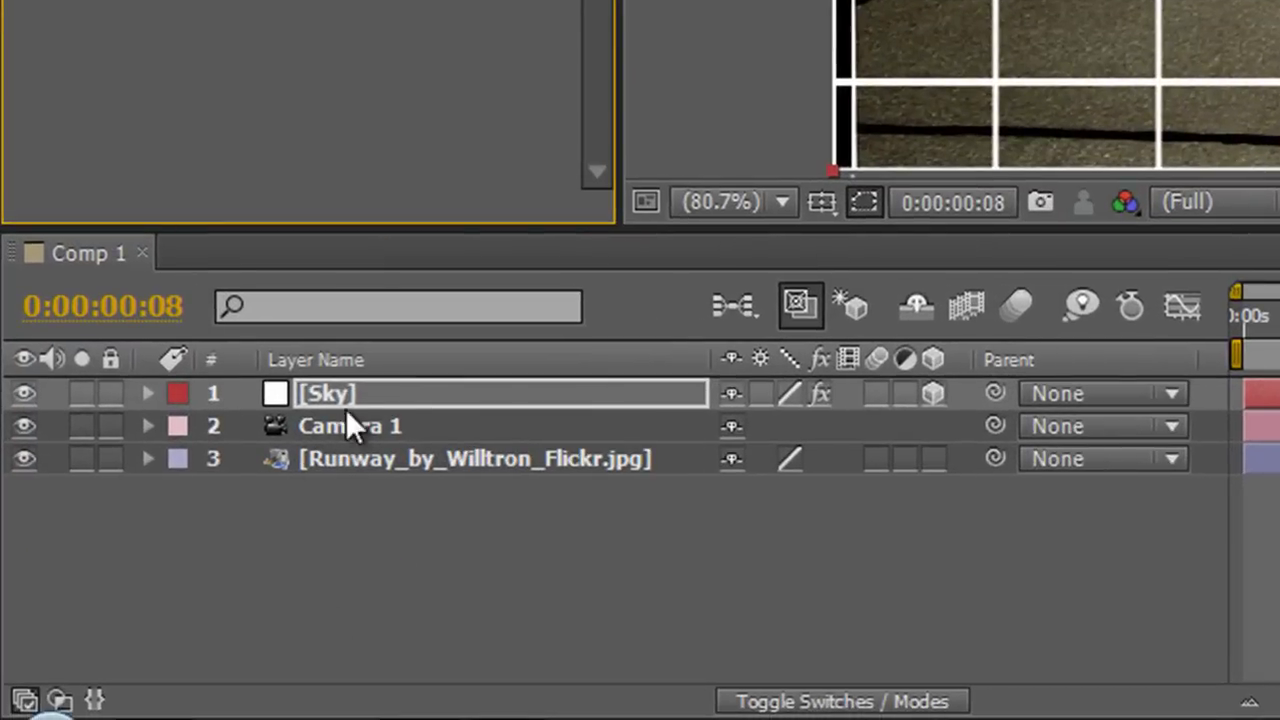
# Reveal the Sky layer's position, rotation and scale properties and set its X Rotation to 40°.
pyautogui.click(182, 676)
pyautogui.click(355, 397)
pyautogui.press('p')
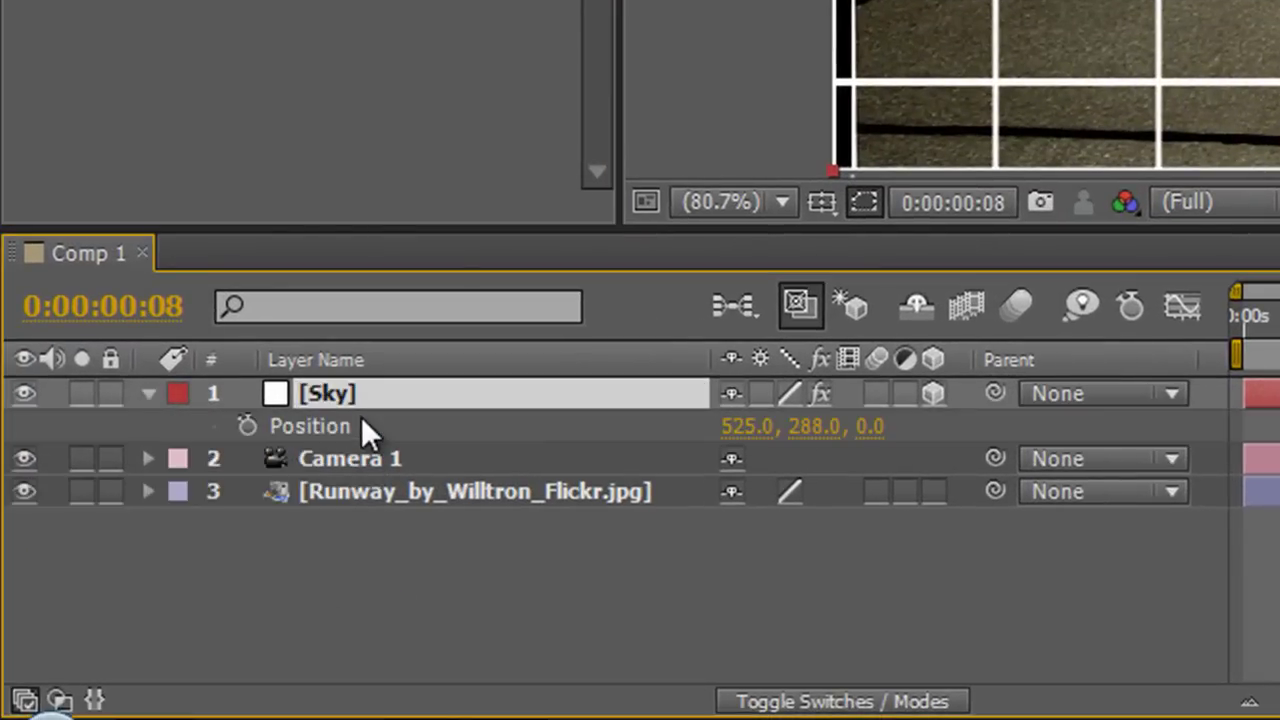
pyautogui.hotkey('shift', 'r')
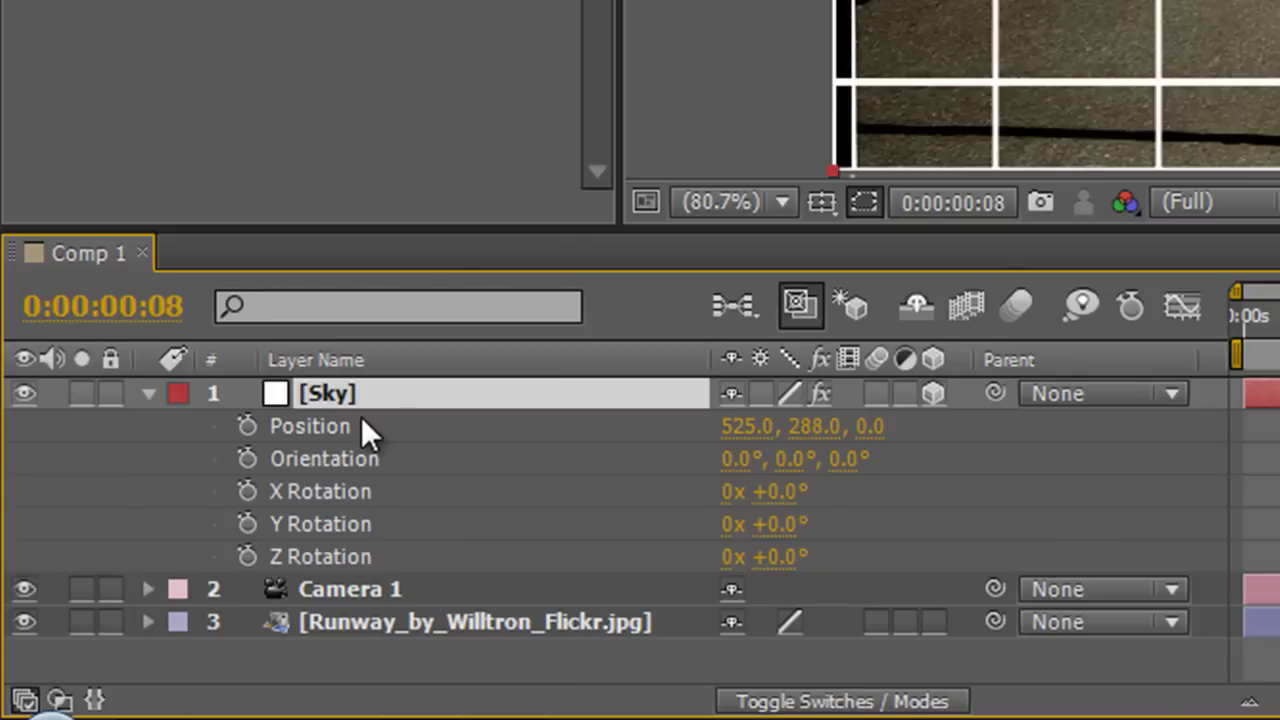
pyautogui.hotkey('shift', 's')
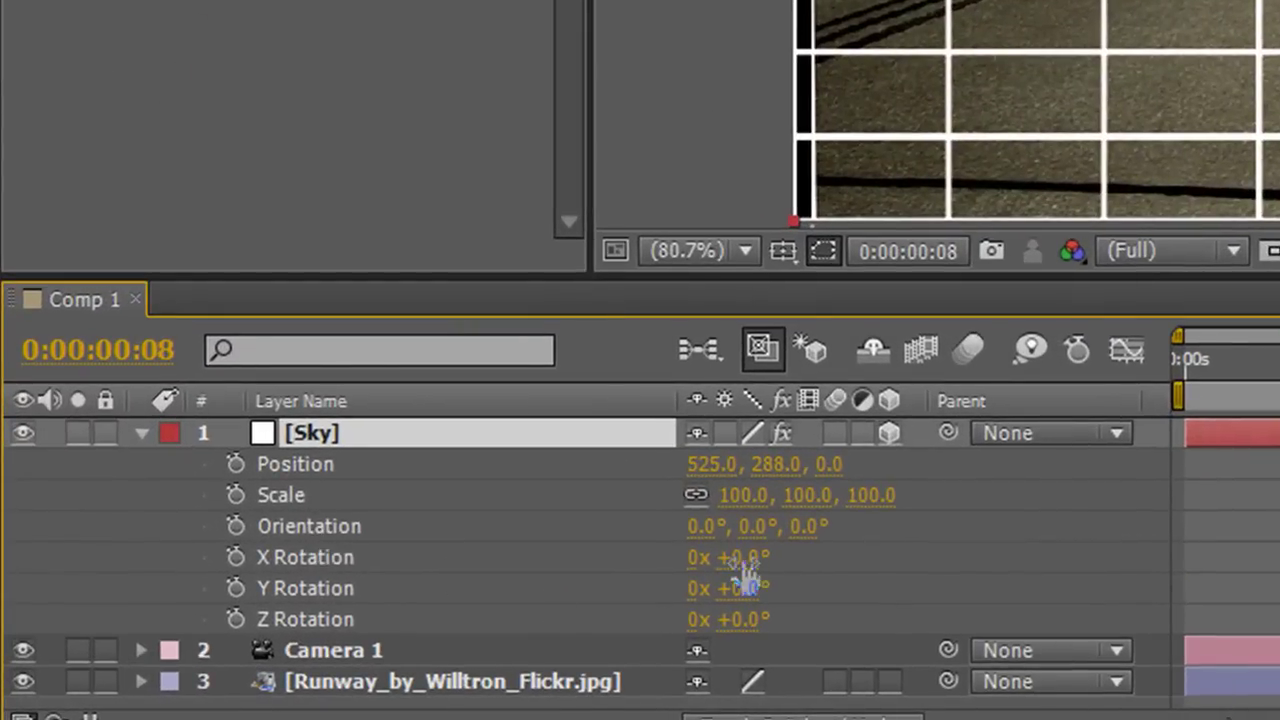
pyautogui.moveTo(615, 586); pyautogui.dragTo(644, 588)
pyautogui.moveTo(513, 617); pyautogui.dragTo(553, 624)
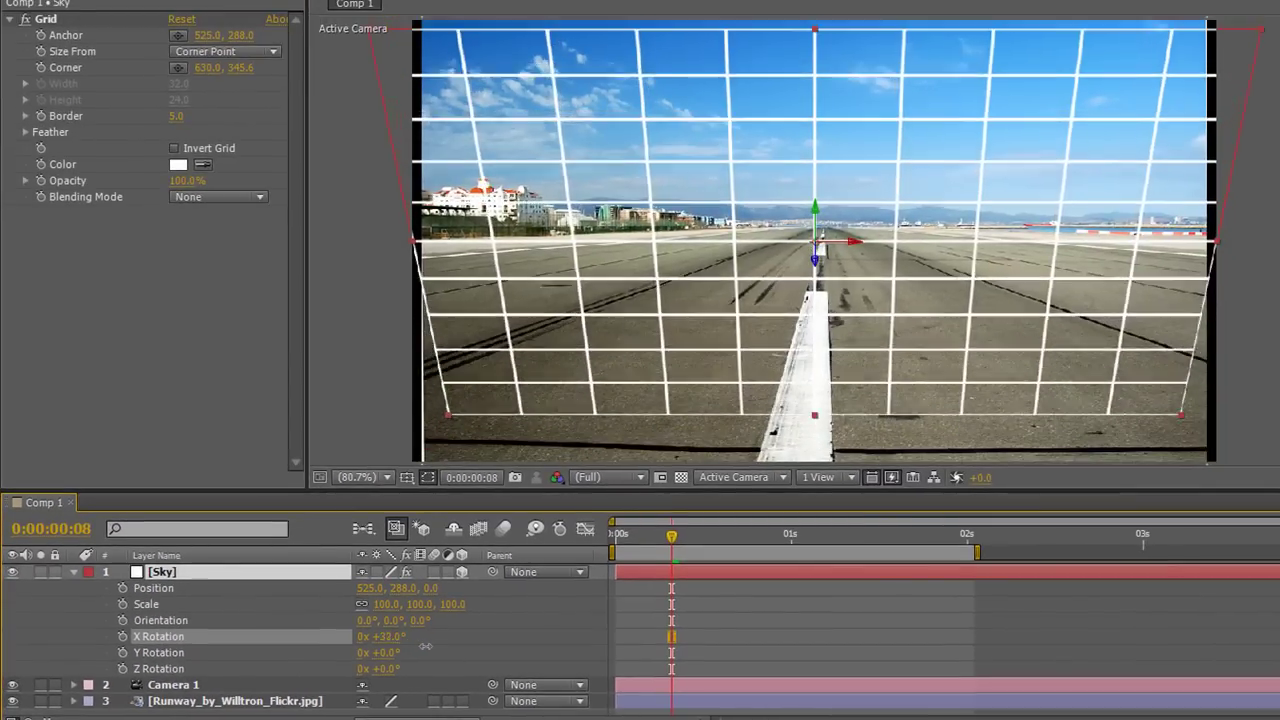
pyautogui.moveTo(427, 646); pyautogui.dragTo(434, 647)
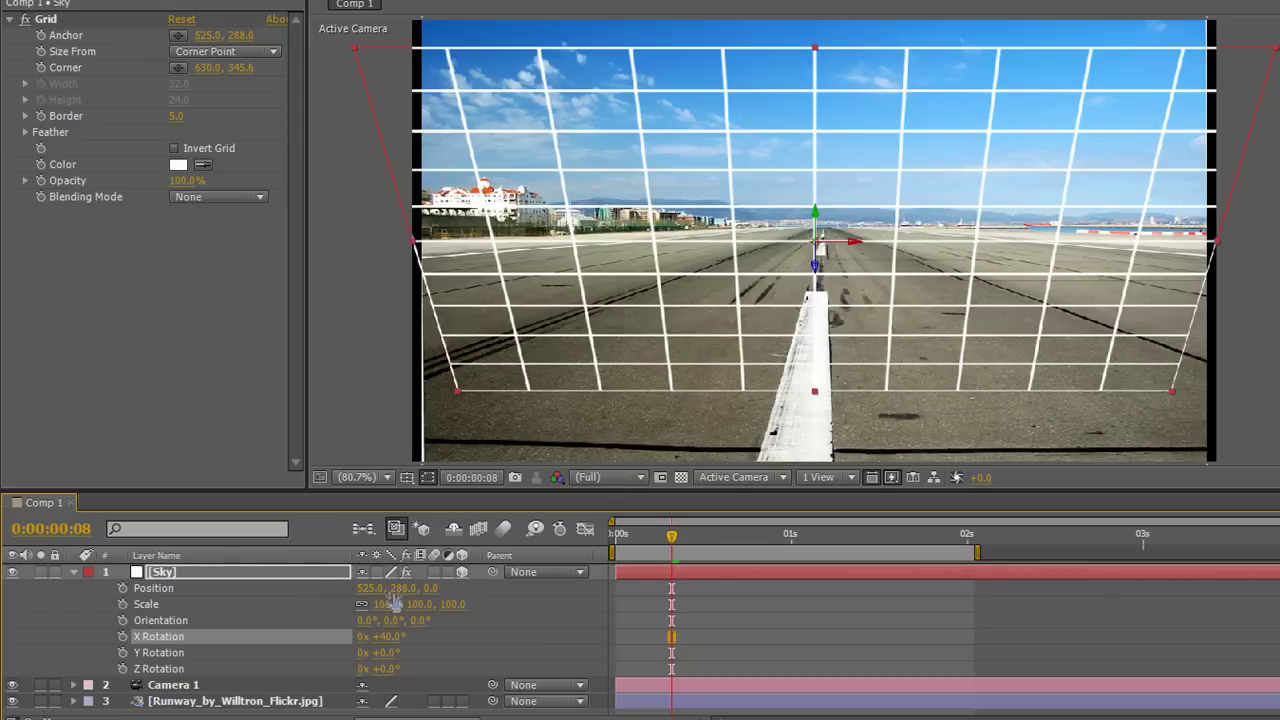
# Raise the Sky layer to Y position -28 and widen its scale to about 119.6, 99.4%.
pyautogui.moveTo(405, 597); pyautogui.dragTo(78, 613)
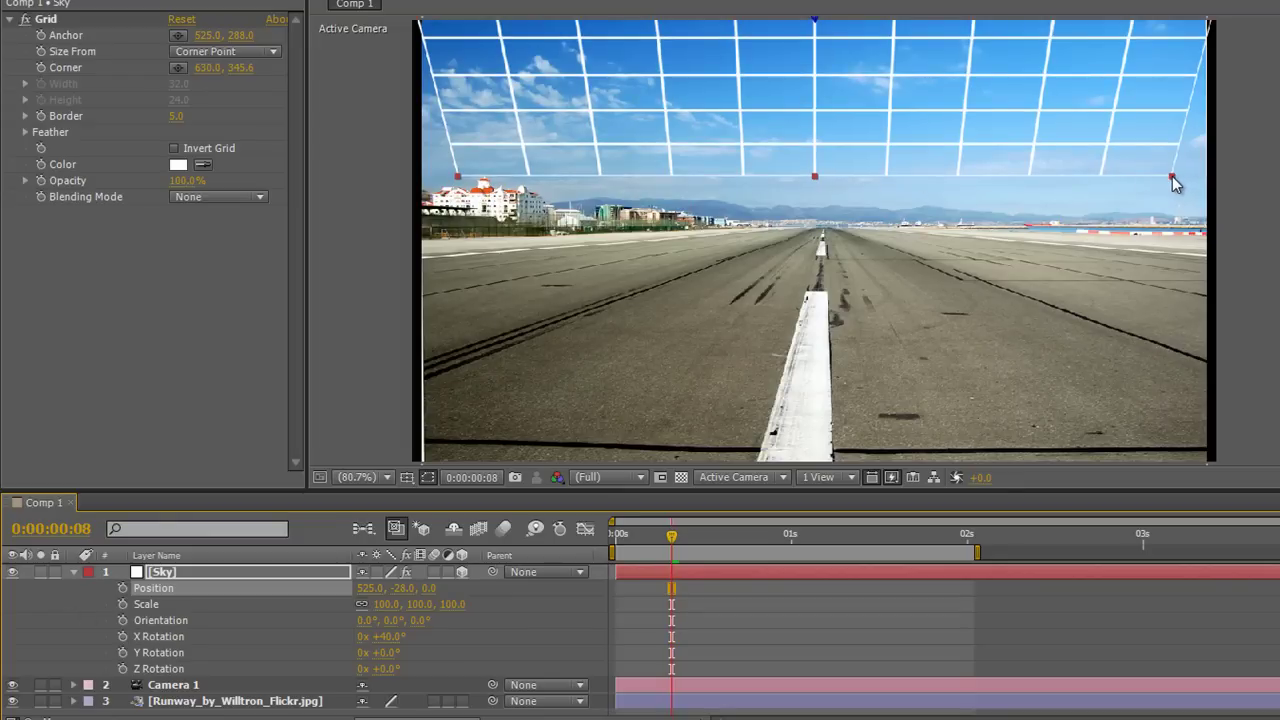
pyautogui.moveTo(1174, 181); pyautogui.dragTo(1245, 182)
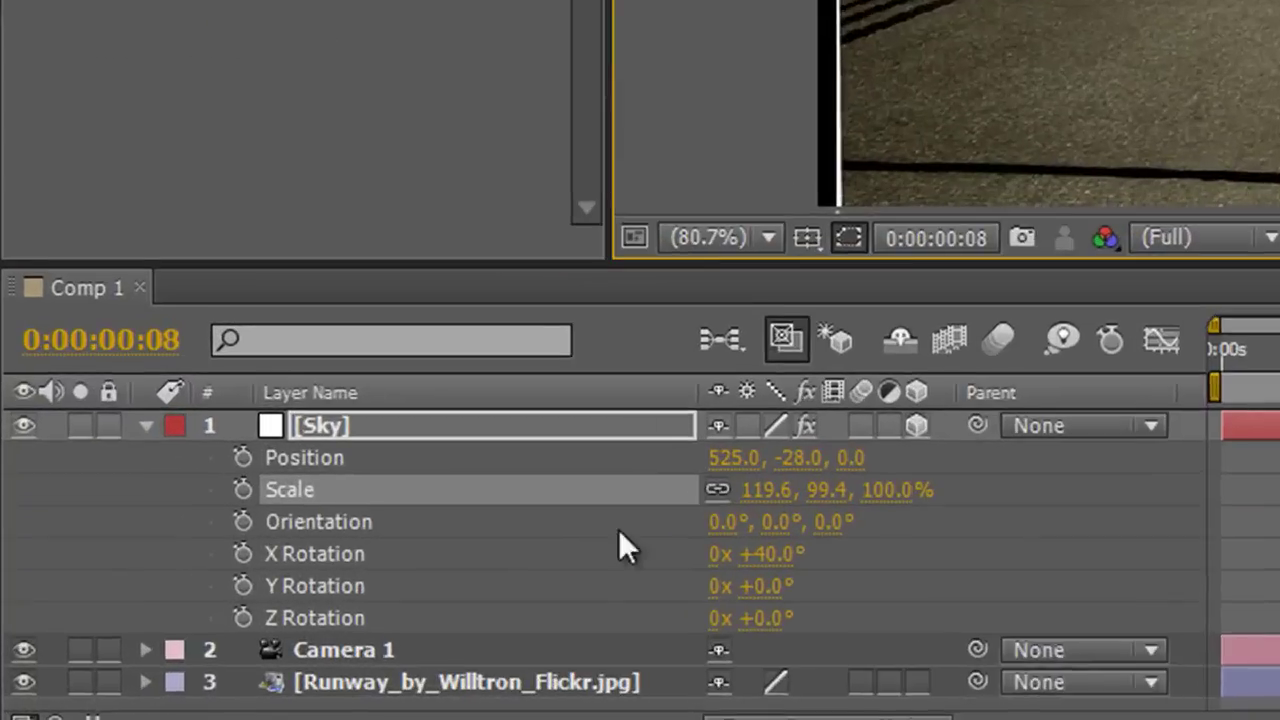
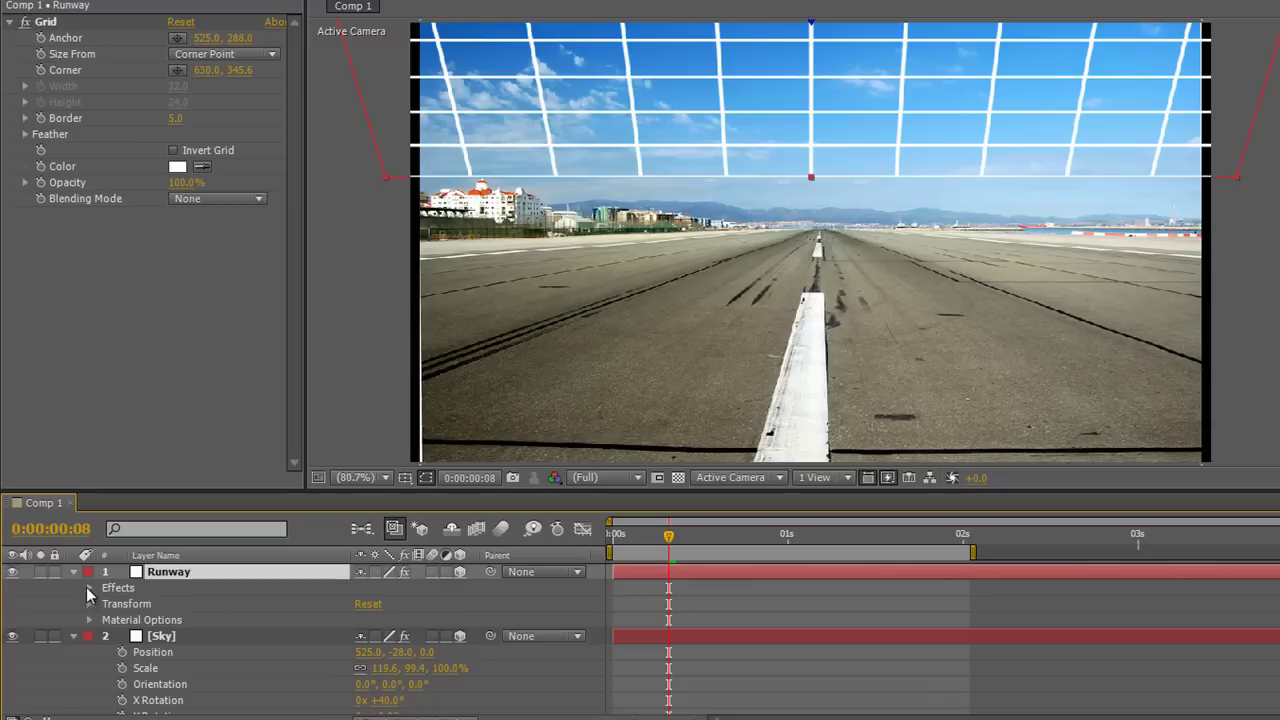
# Lay the Runway grid over the tarmac by setting its Y position to 435 and X Rotation to -77°.
pyautogui.click(89, 604)
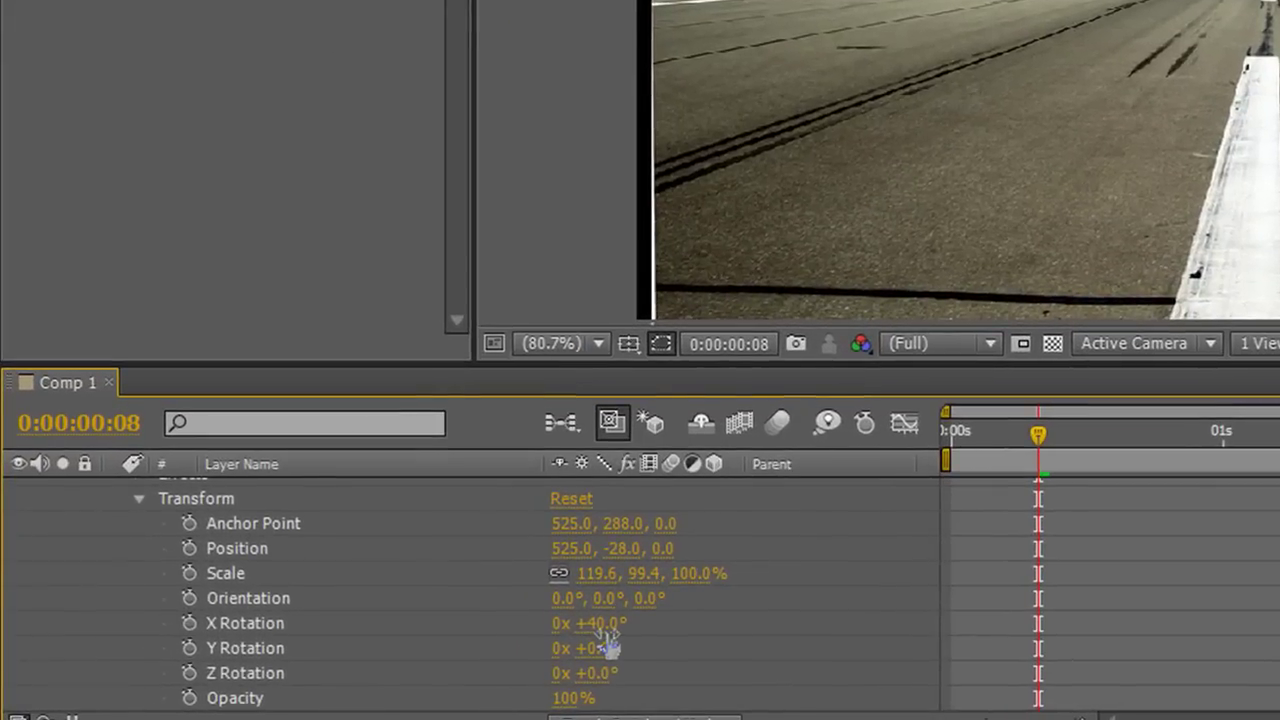
pyautogui.moveTo(390, 662); pyautogui.dragTo(377, 660)
pyautogui.moveTo(585, 628); pyautogui.dragTo(461, 633)
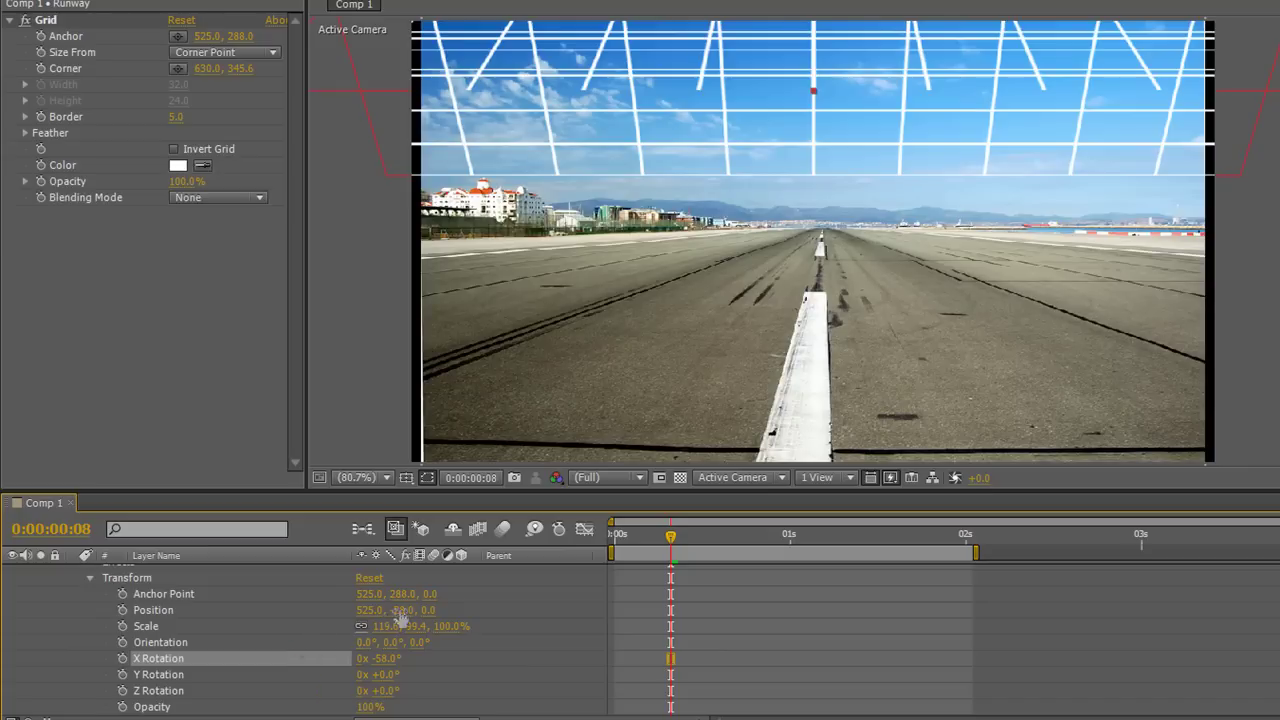
pyautogui.moveTo(405, 622); pyautogui.dragTo(862, 594)
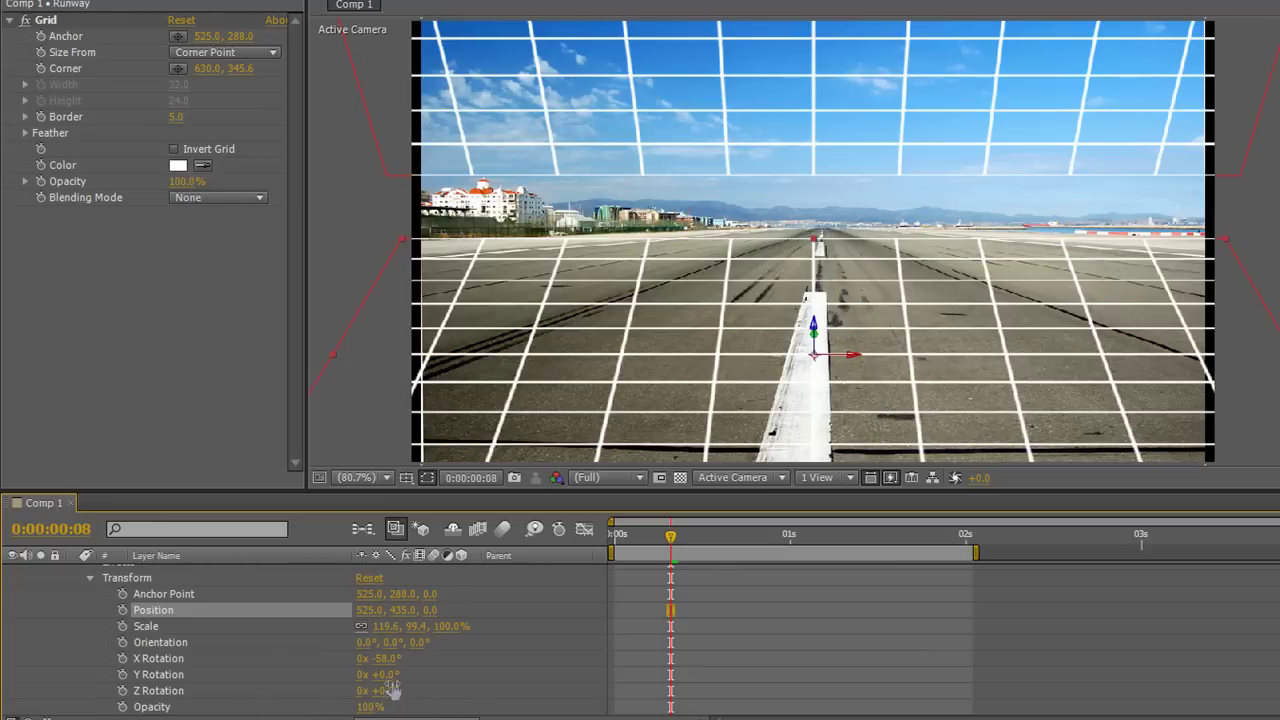
pyautogui.moveTo(383, 660); pyautogui.dragTo(363, 659)
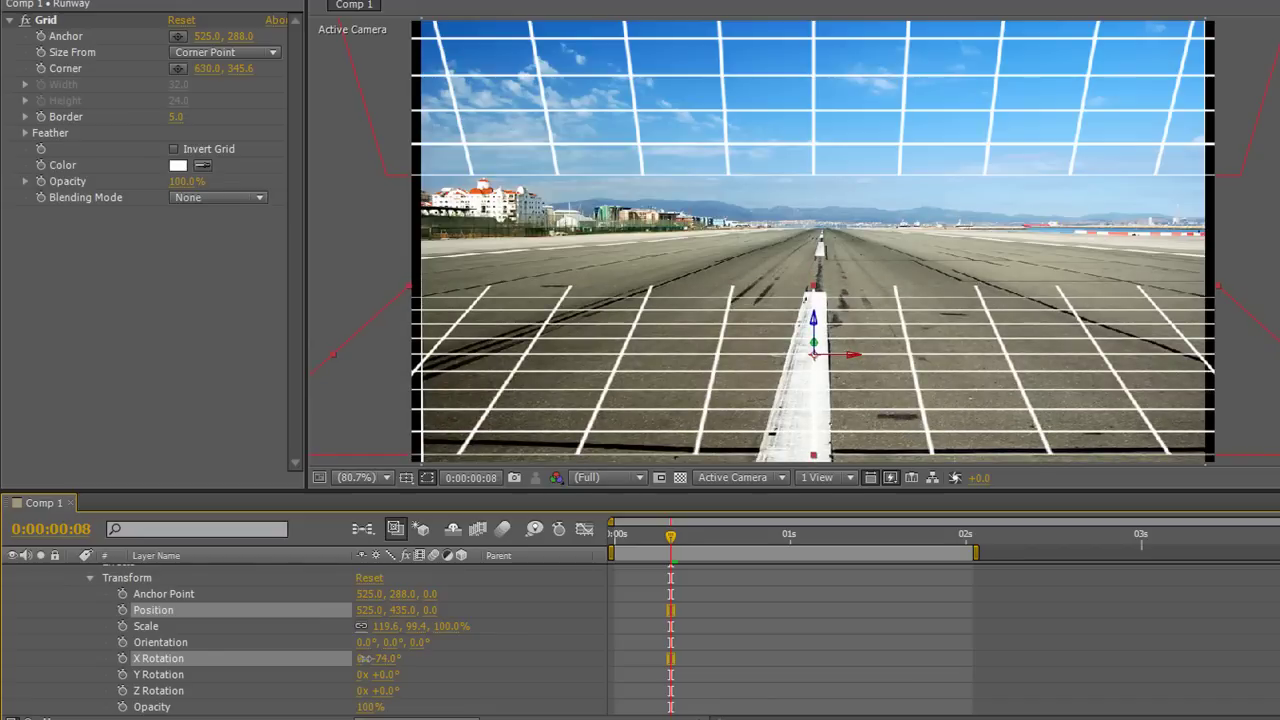
pyautogui.moveTo(362, 659); pyautogui.dragTo(362, 659)
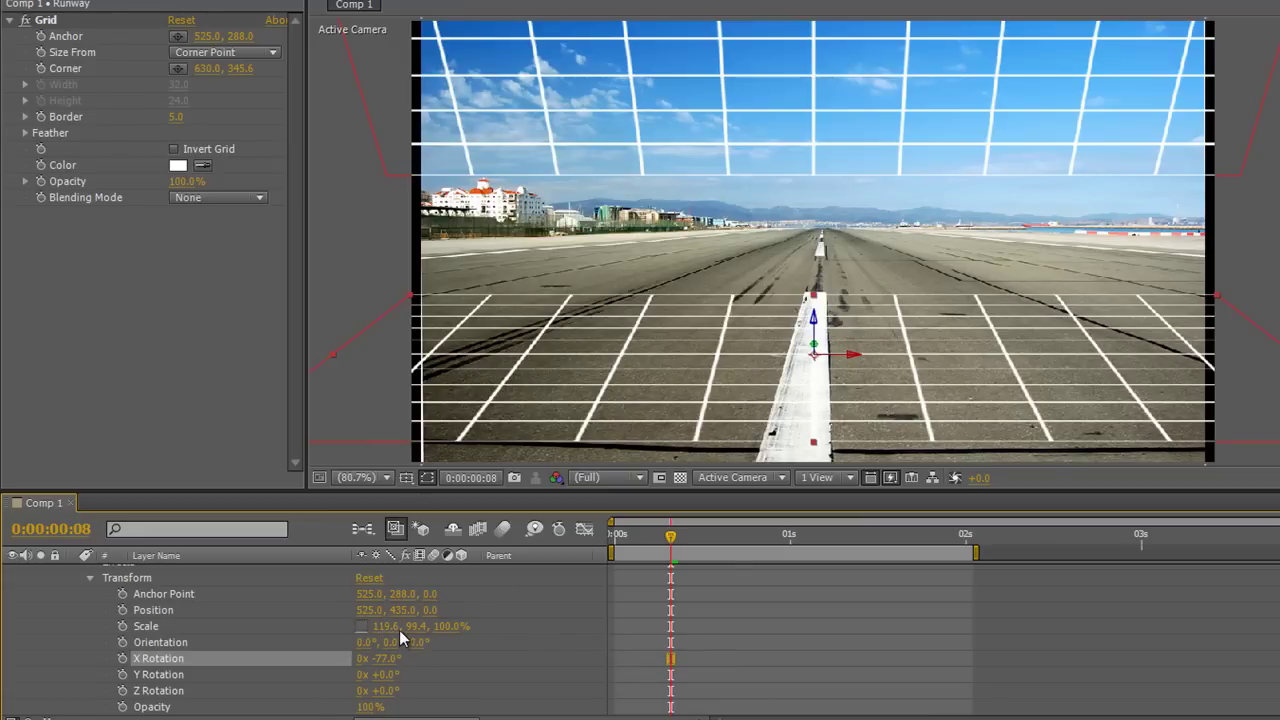
# Stretch the Runway layer non-proportionally to a scale of about 157.6, 229.4%.
pyautogui.moveTo(410, 626); pyautogui.dragTo(521, 617)
pyautogui.click(521, 627)
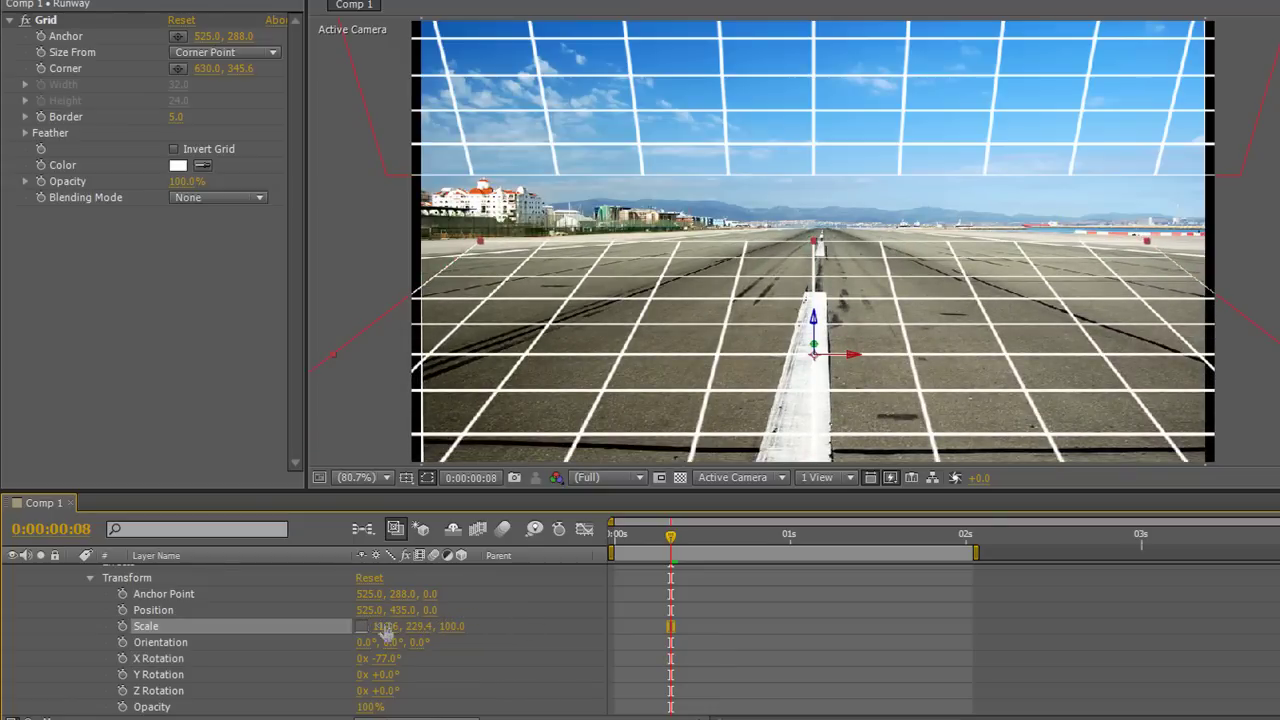
pyautogui.moveTo(377, 626); pyautogui.dragTo(426, 633)
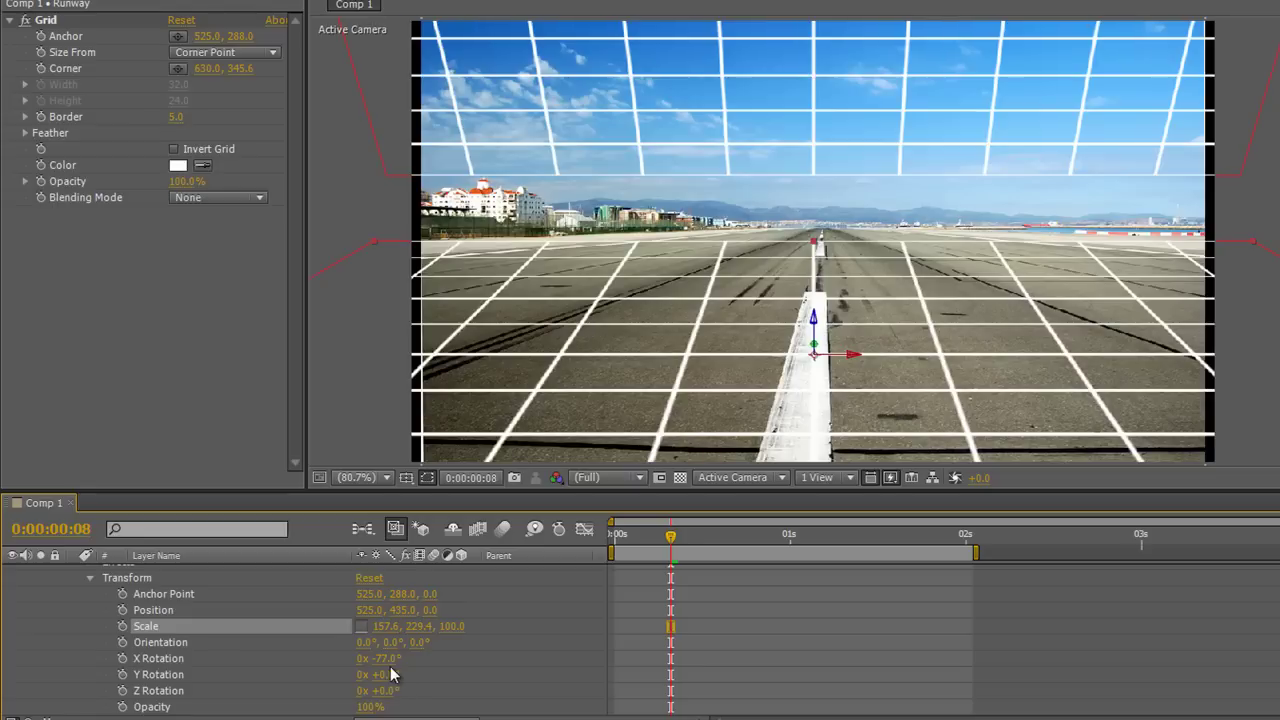
# Flatten the Runway grid to an X Rotation of -83° and enlarge its scale to about 205.6, 430.4%.
pyautogui.moveTo(380, 659); pyautogui.dragTo(380, 660)
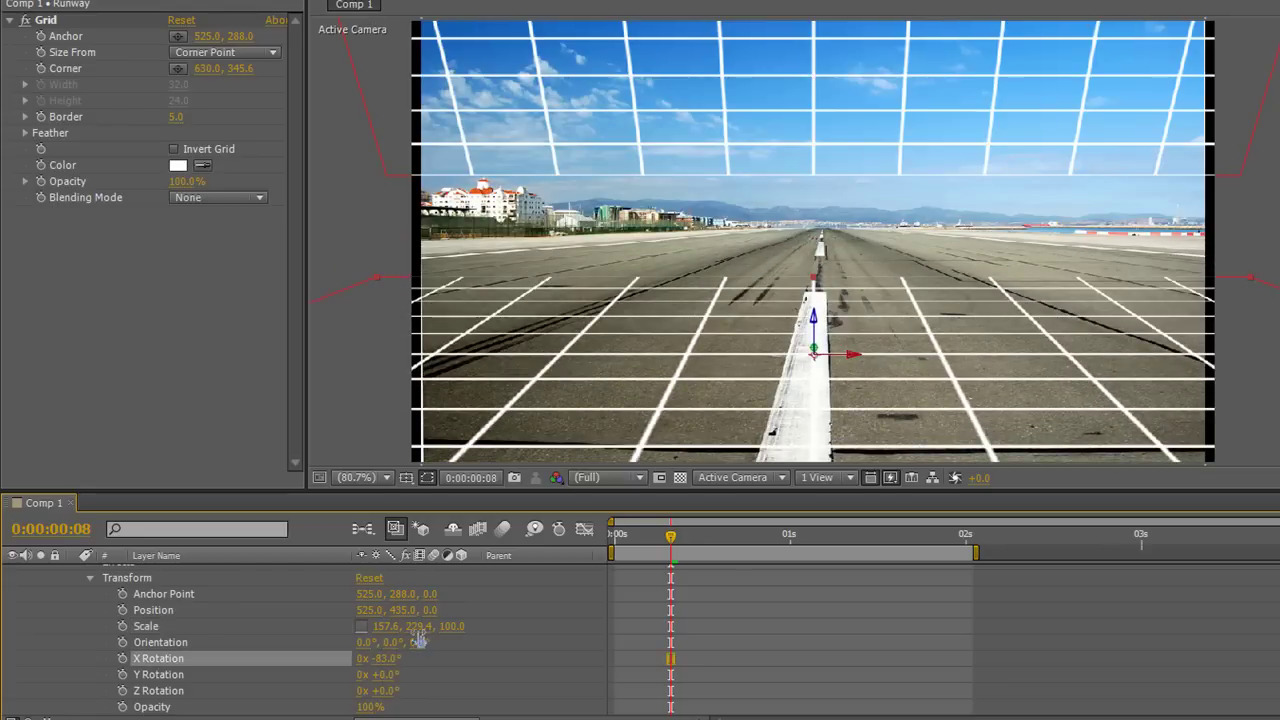
pyautogui.moveTo(420, 630); pyautogui.dragTo(573, 626)
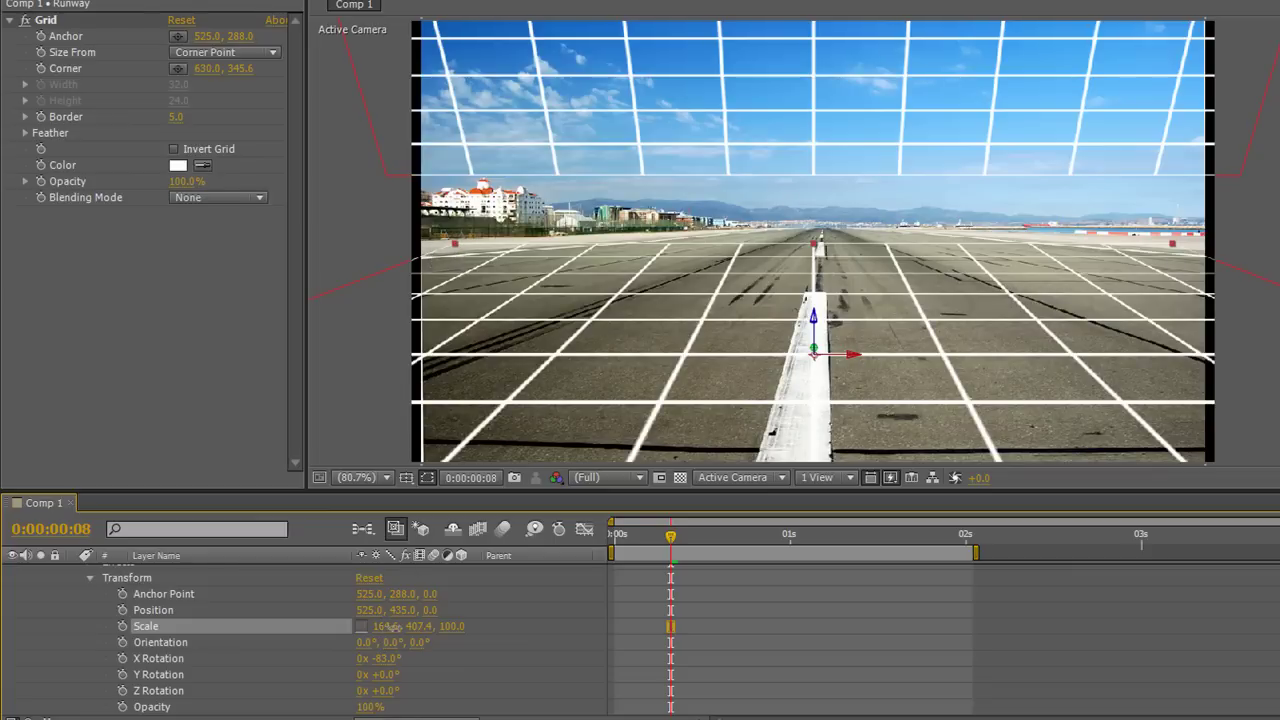
pyautogui.moveTo(390, 626)
pyautogui.mouseDown()
pyautogui.moveTo(440, 627)
pyautogui.moveTo(384, 627)
pyautogui.moveTo(397, 626)
pyautogui.mouseUp()
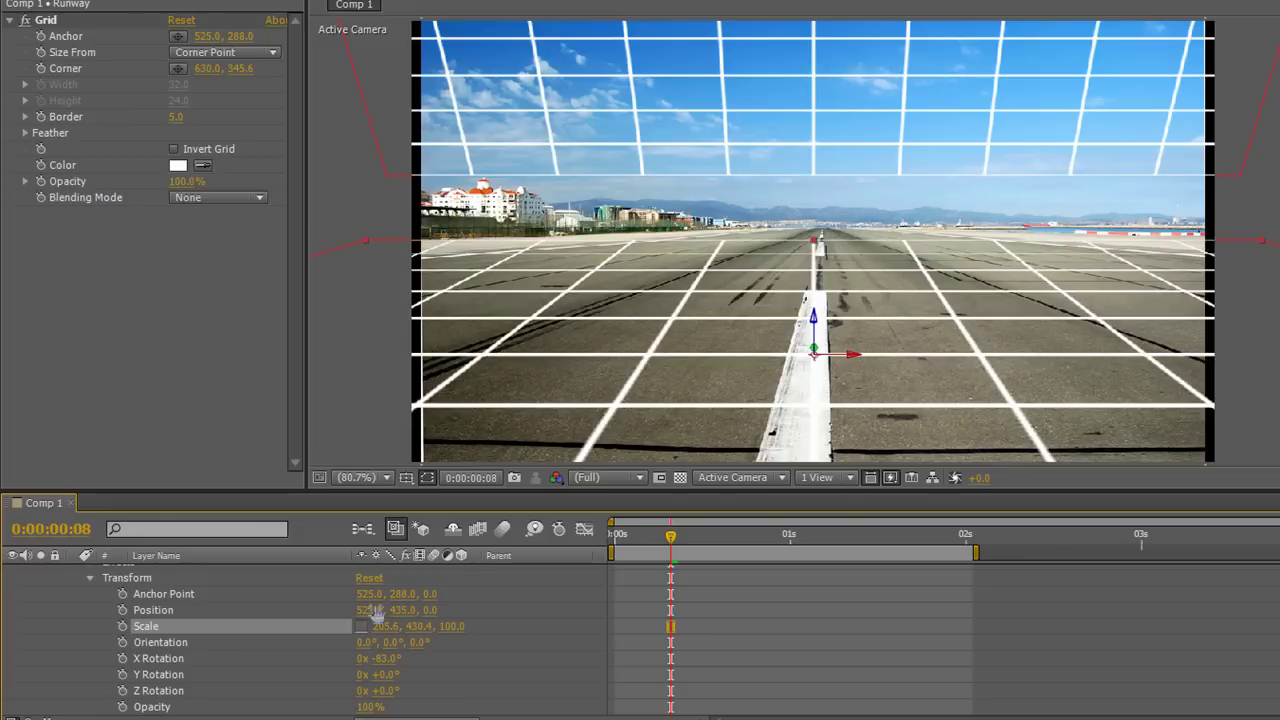
# Duplicate the Runway layer and rename the copy Horizon.
pyautogui.scroll(1, 153, 612)
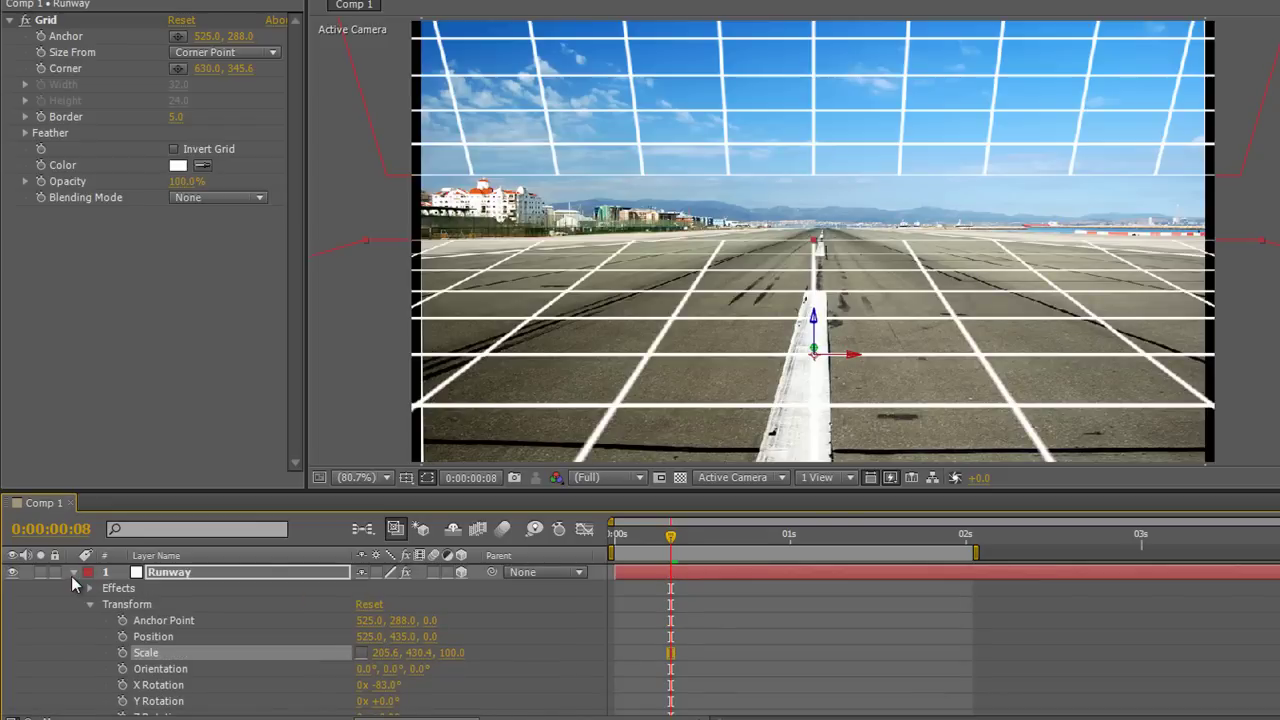
pyautogui.click(73, 572)
pyautogui.click(155, 576)
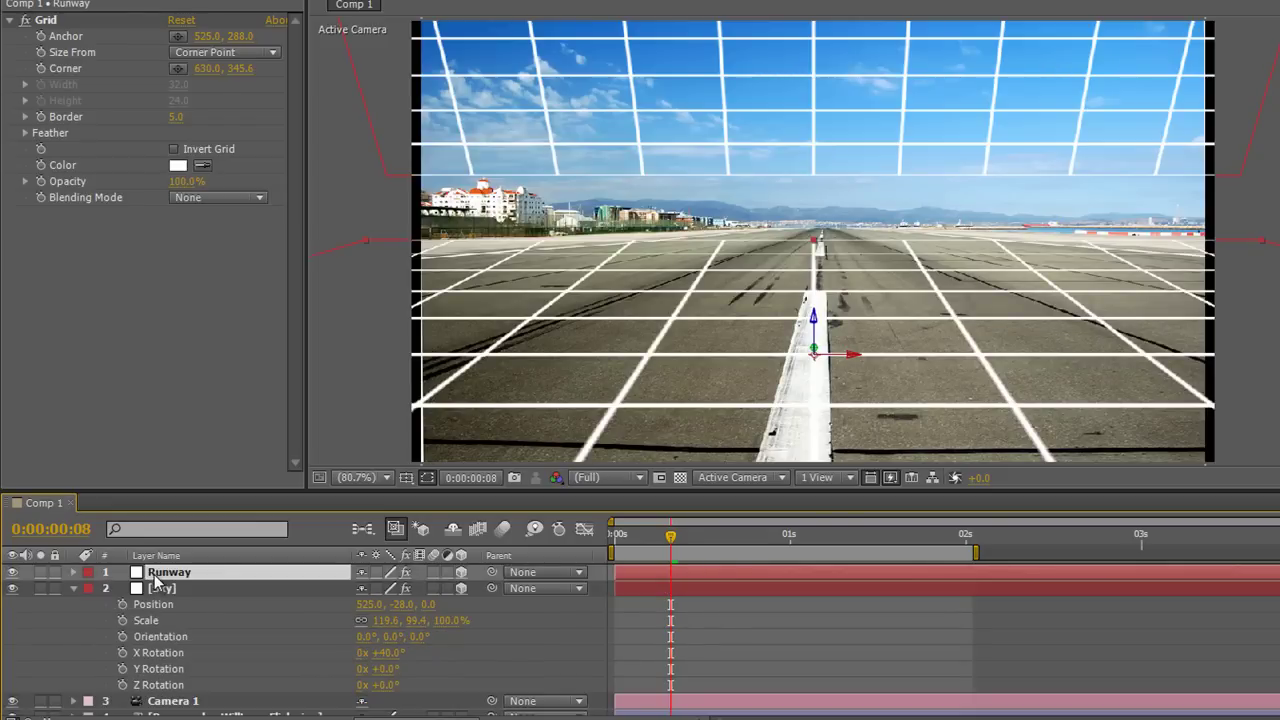
pyautogui.hotkey('ctrl', 'd')
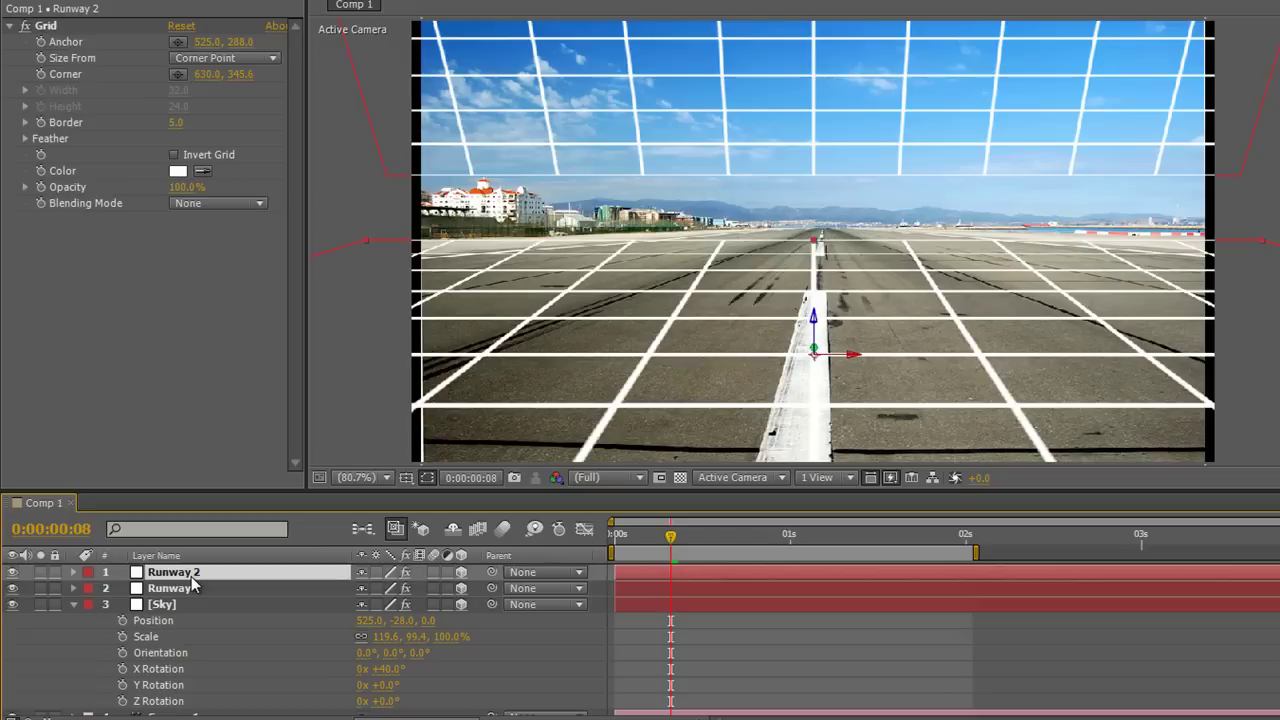
pyautogui.press('Return')
pyautogui.write('Hor')
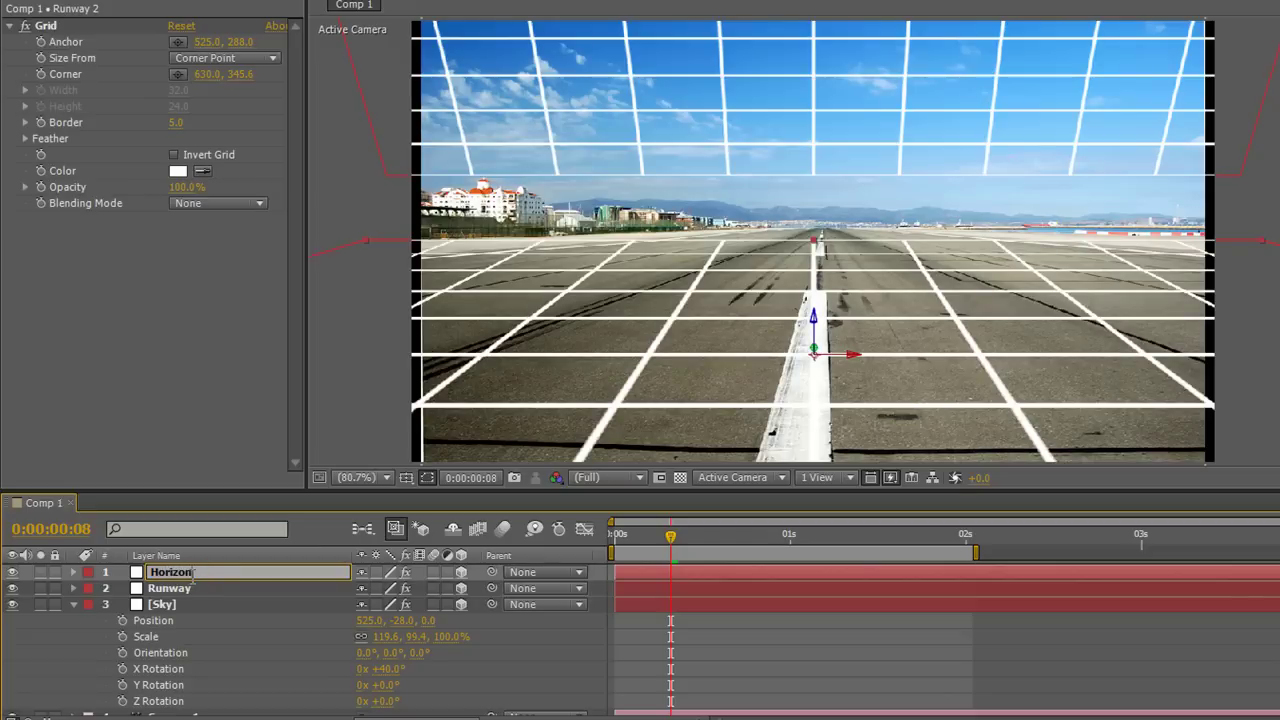
pyautogui.write('izon')
pyautogui.press('Return')
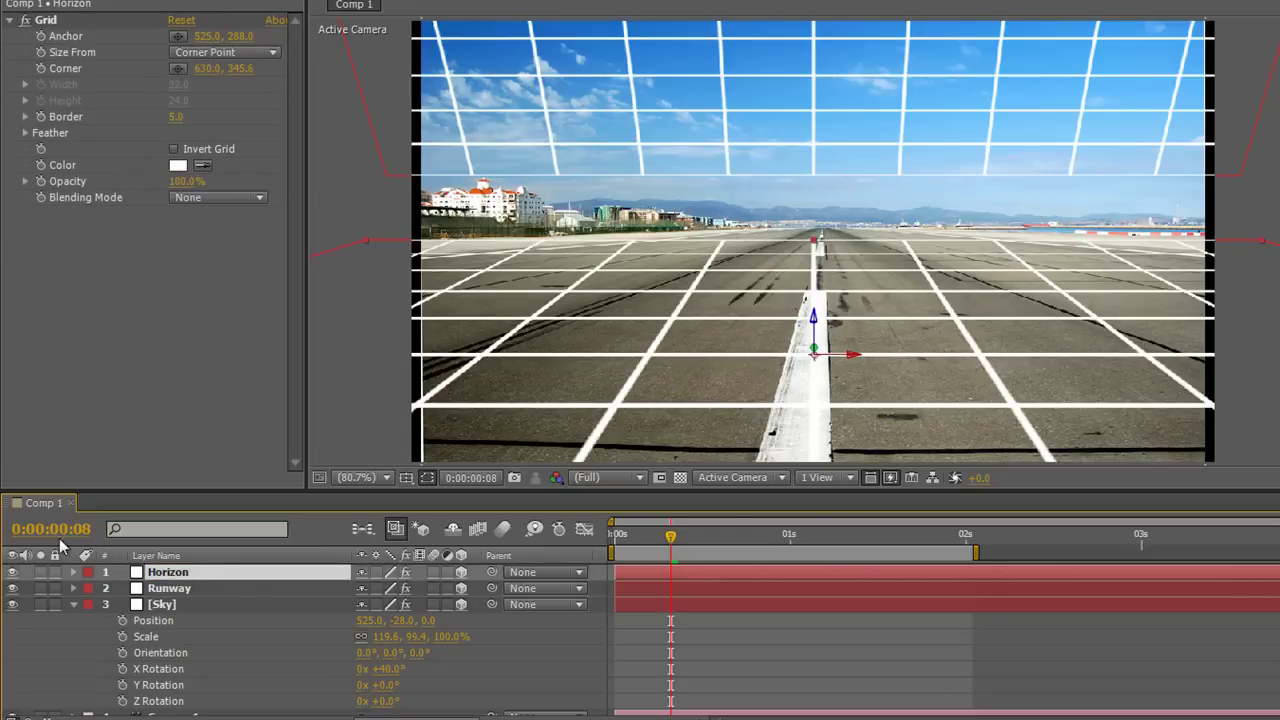
# Reset the Horizon layer's transform and, from an orbited side view, push it back along its Z axis.
pyautogui.click(73, 572)
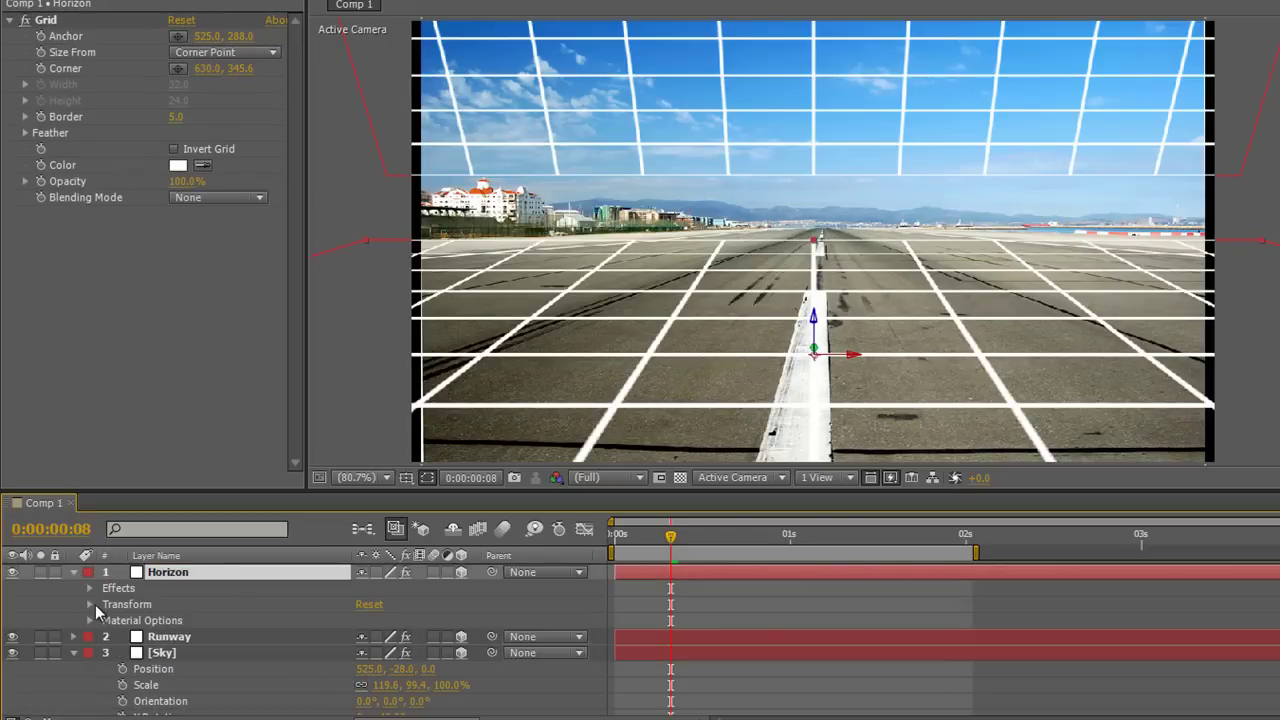
pyautogui.click(369, 605)
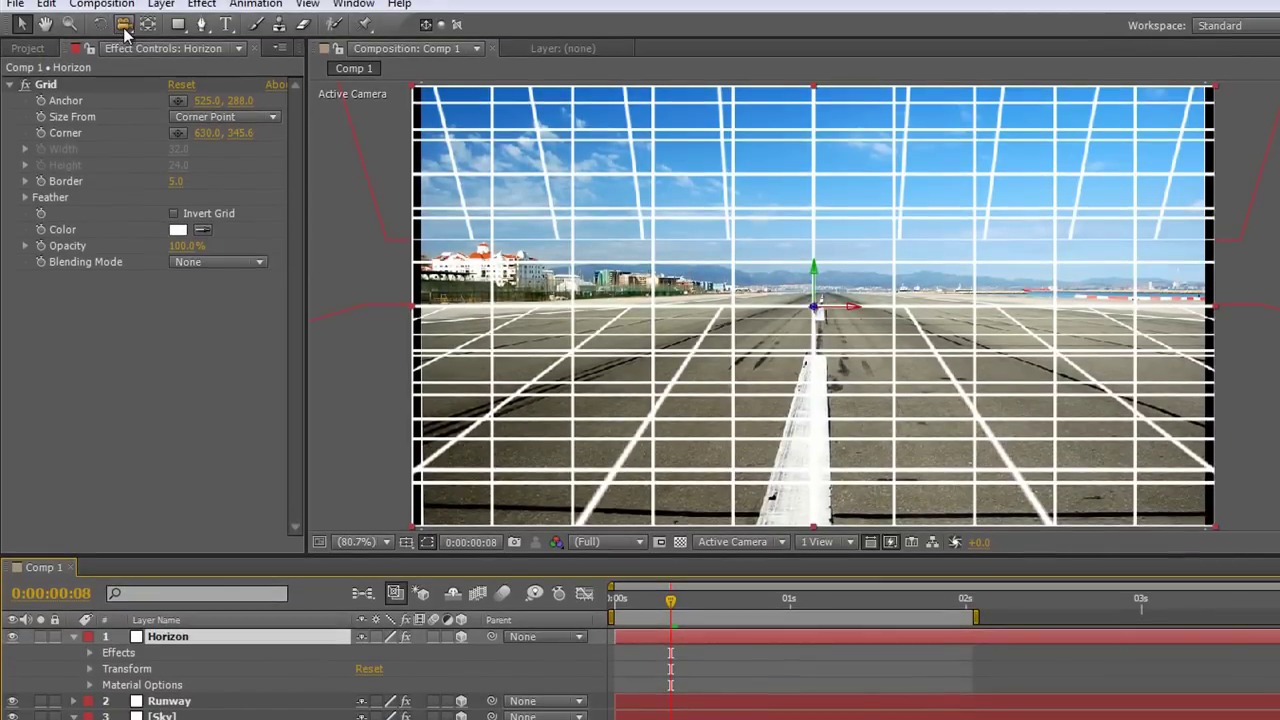
pyautogui.click(124, 26)
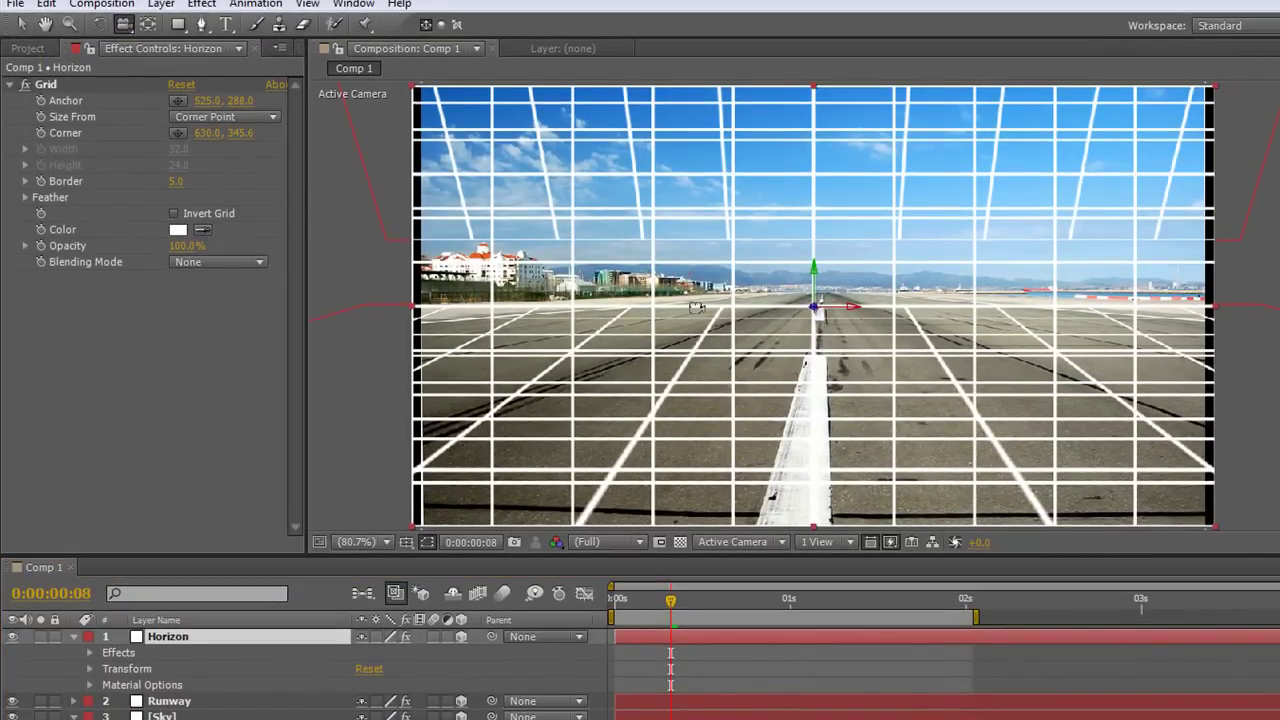
pyautogui.moveTo(695, 307); pyautogui.dragTo(976, 318)
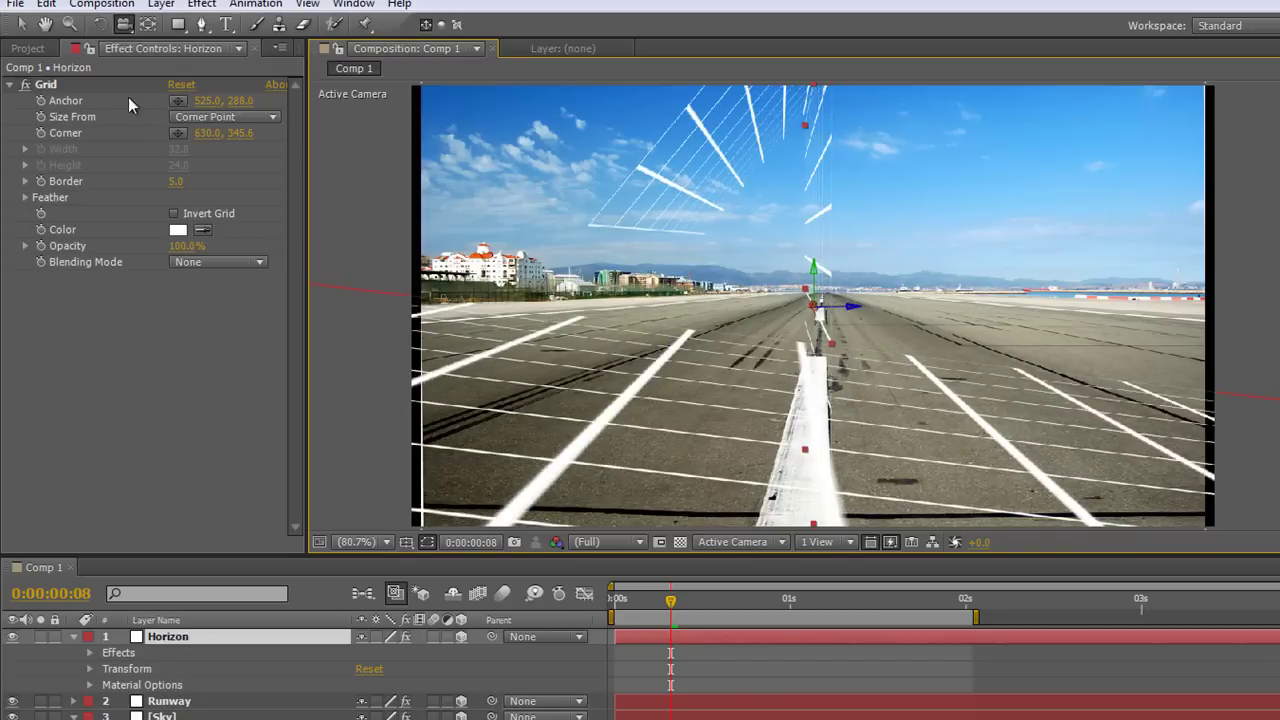
pyautogui.click(21, 24)
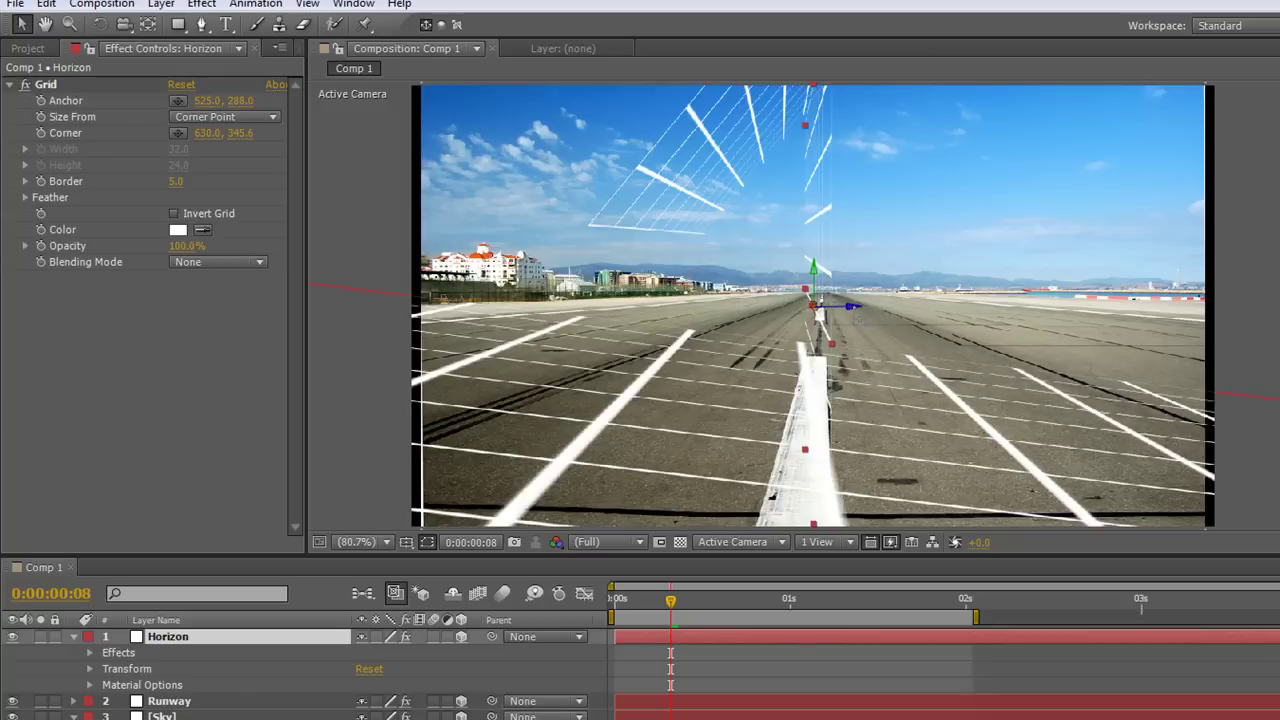
pyautogui.moveTo(852, 312); pyautogui.dragTo(645, 321)
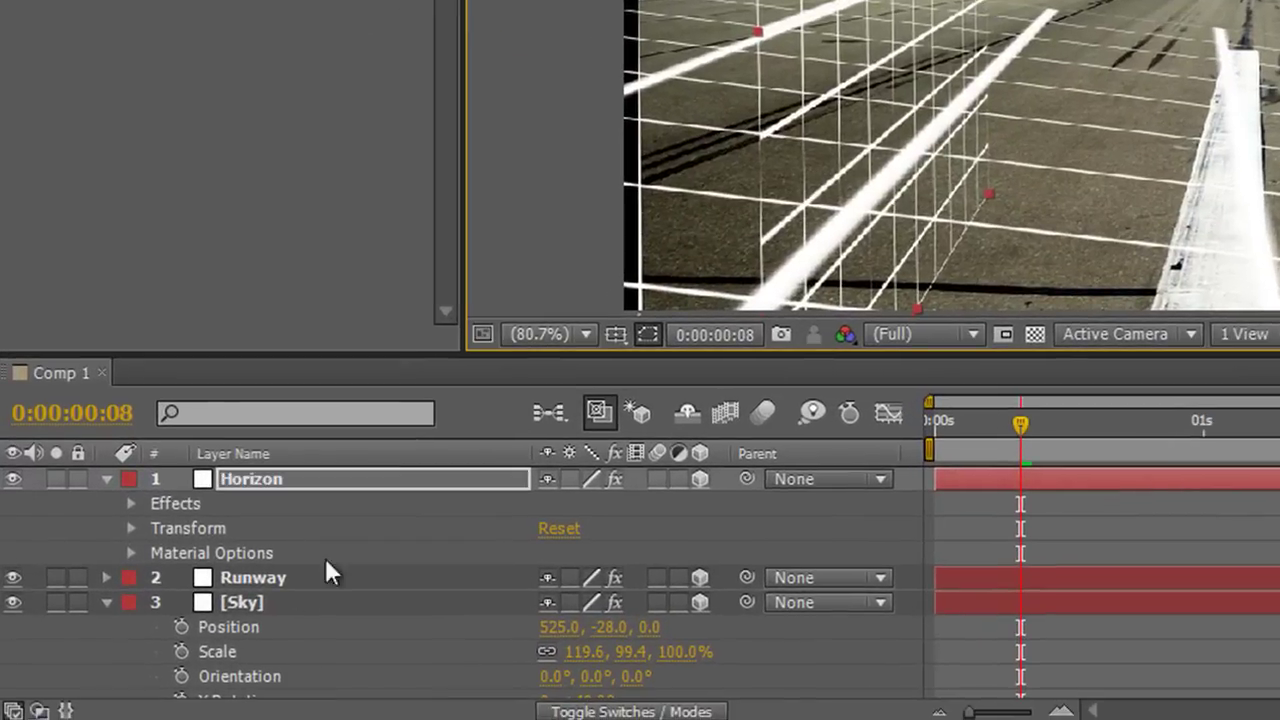
# Reset Camera 1's transform and turn off the effects on the Horizon layer.
pyautogui.scroll(-3, 230, 688)
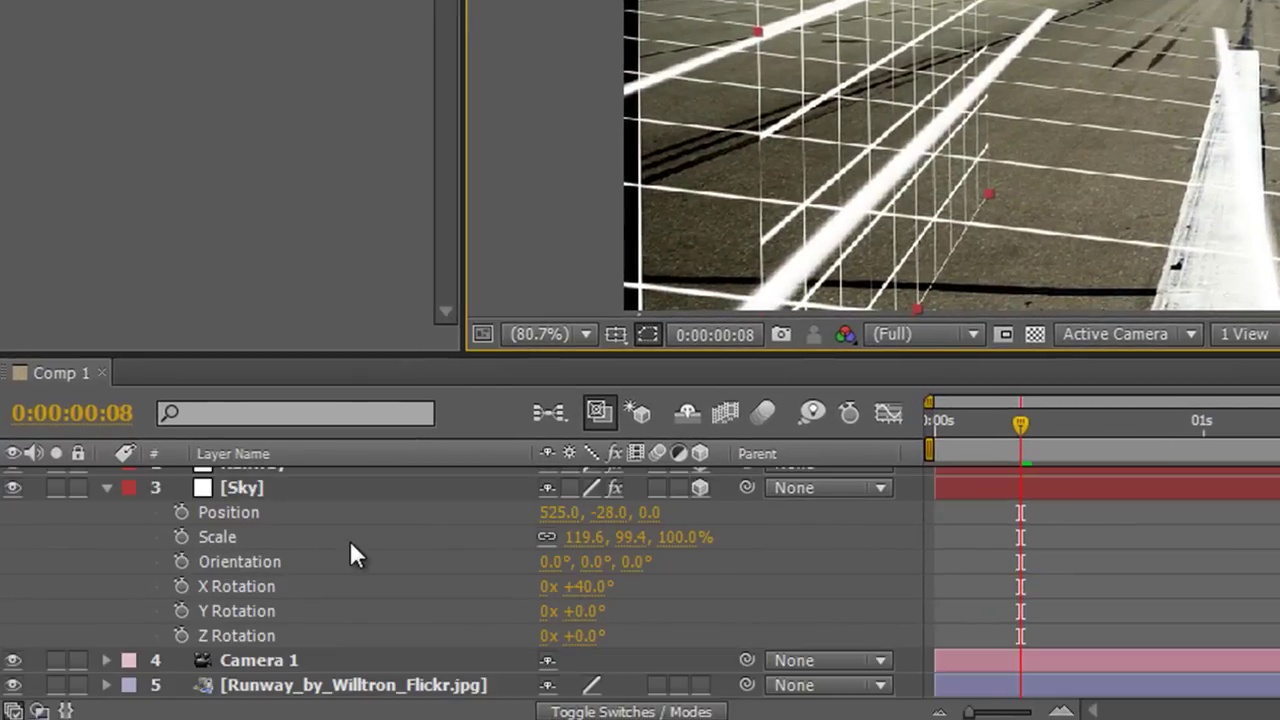
pyautogui.click(106, 660)
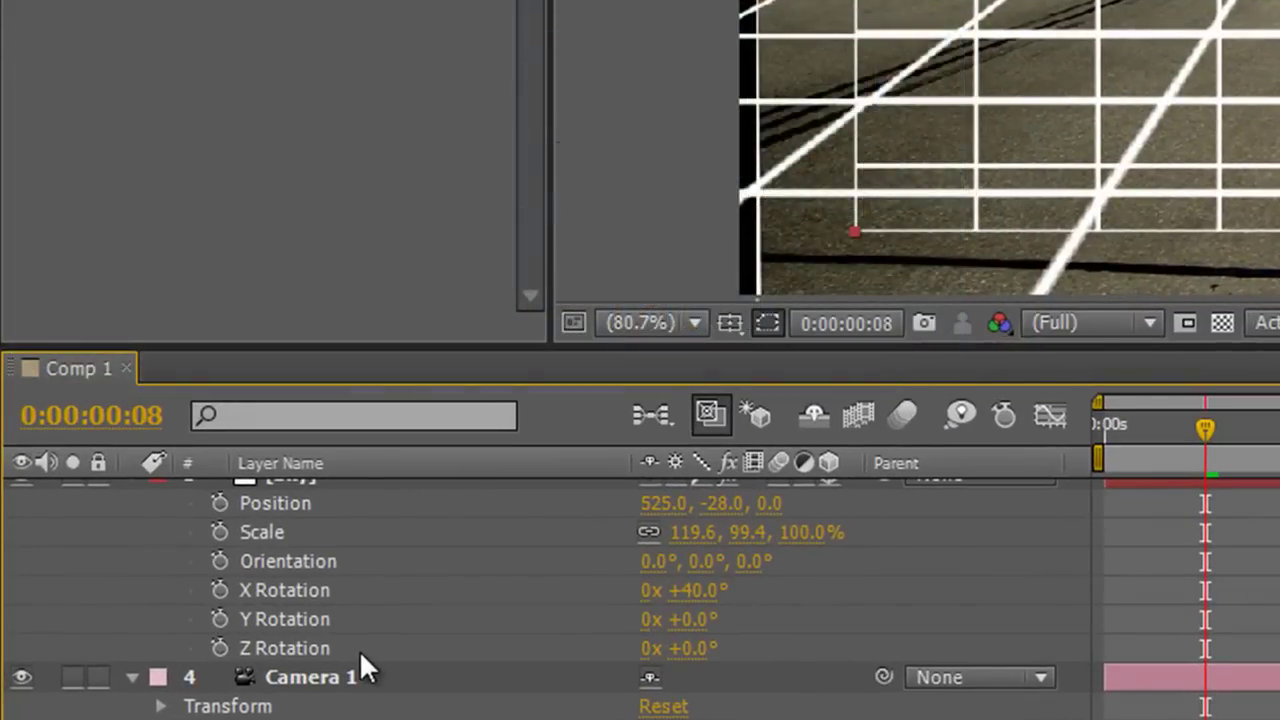
pyautogui.scroll(2, 209, 691)
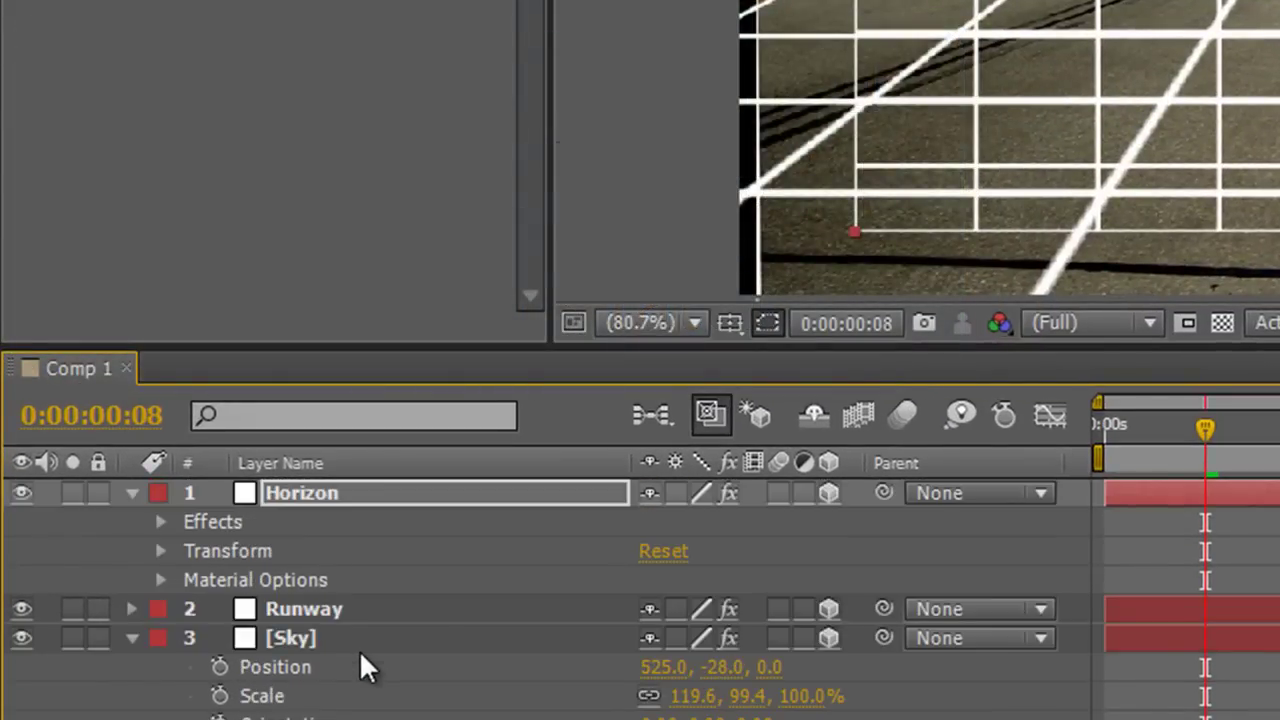
pyautogui.click(729, 494)
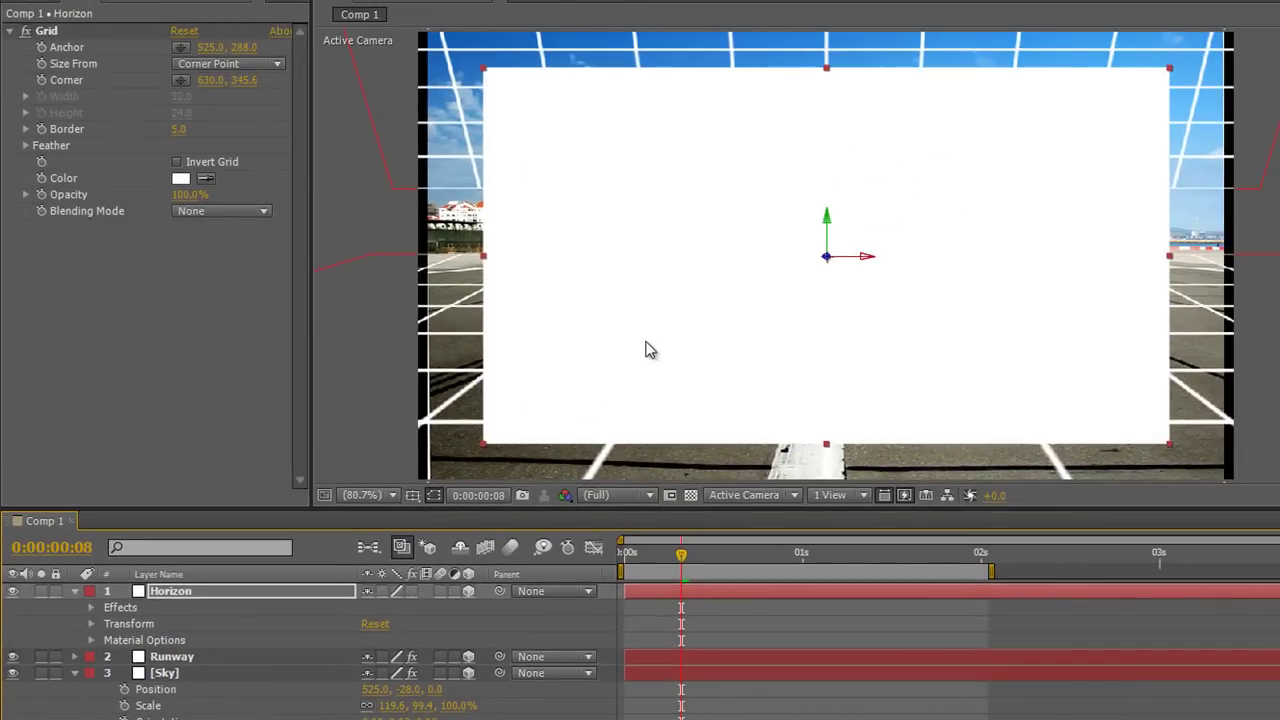
# Orbit the camera slightly and widen the Horizon solid past both sides of the frame.
pyautogui.press('c')
pyautogui.moveTo(643, 351)
pyautogui.mouseDown()
pyautogui.moveTo(917, 368)
pyautogui.moveTo(709, 380)
pyautogui.moveTo(640, 356)
pyautogui.mouseUp()
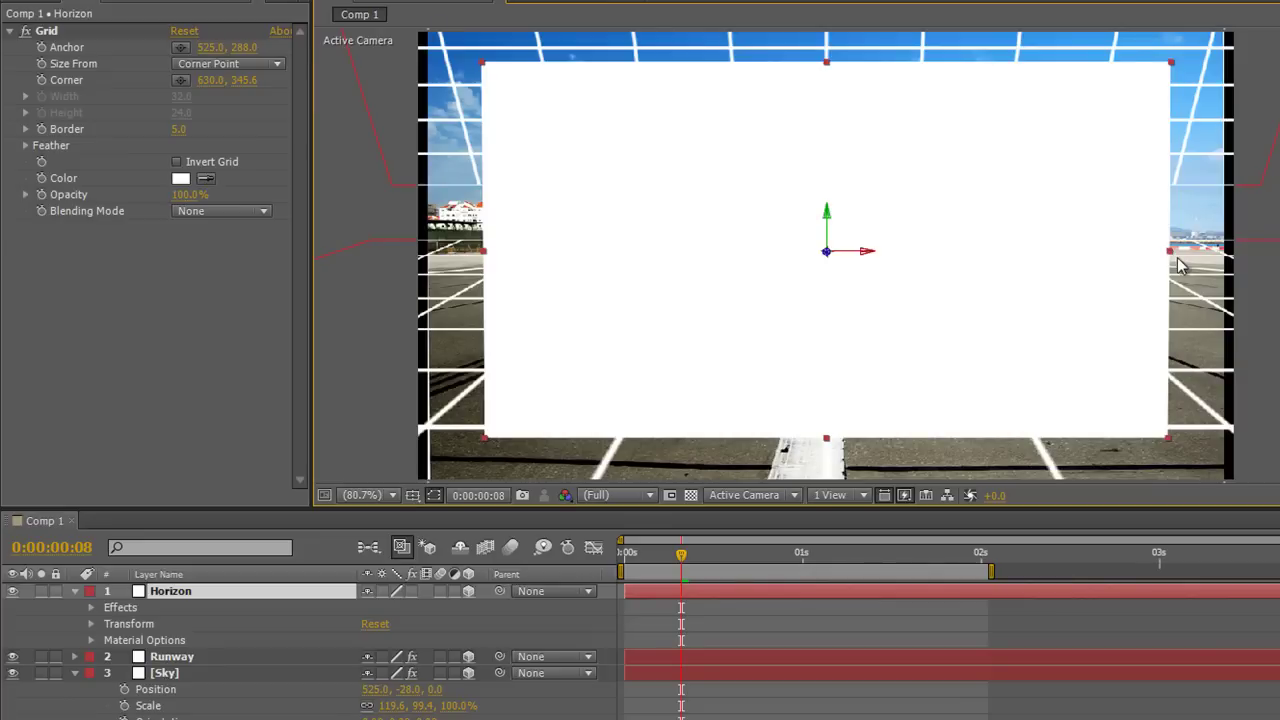
pyautogui.moveTo(1177, 258); pyautogui.dragTo(1258, 271)
pyautogui.press('Return')
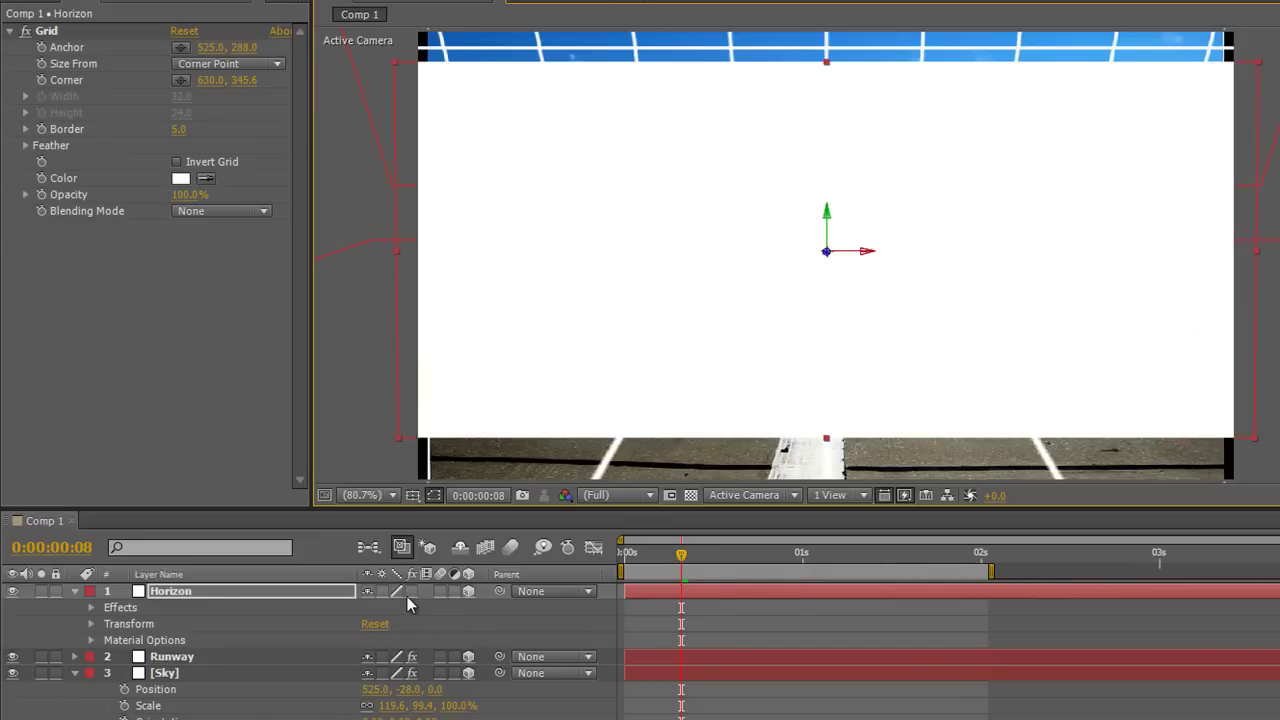
# Turn the Horizon layer's effects back on, inspect the grids from an orbited view, and reset Camera 1's transform.
pyautogui.click(411, 591)
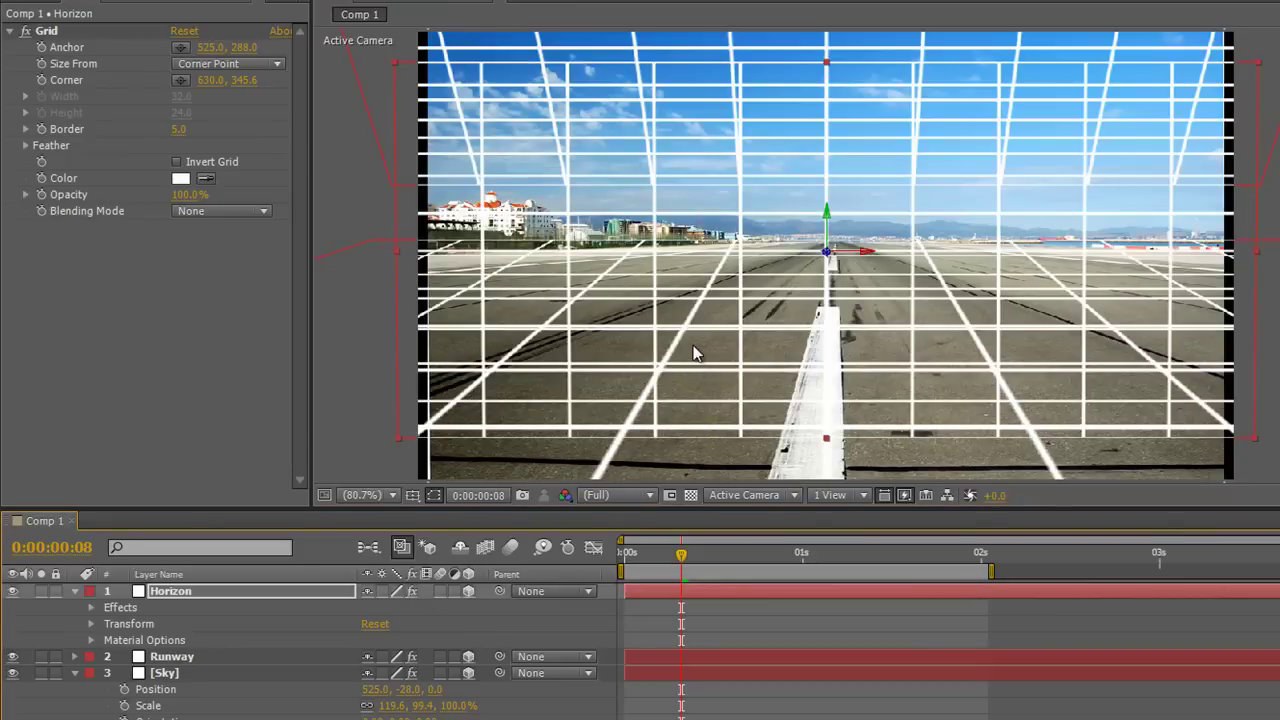
pyautogui.moveTo(690, 343)
pyautogui.mouseDown()
pyautogui.moveTo(1000, 341)
pyautogui.moveTo(766, 373)
pyautogui.moveTo(672, 356)
pyautogui.mouseUp()
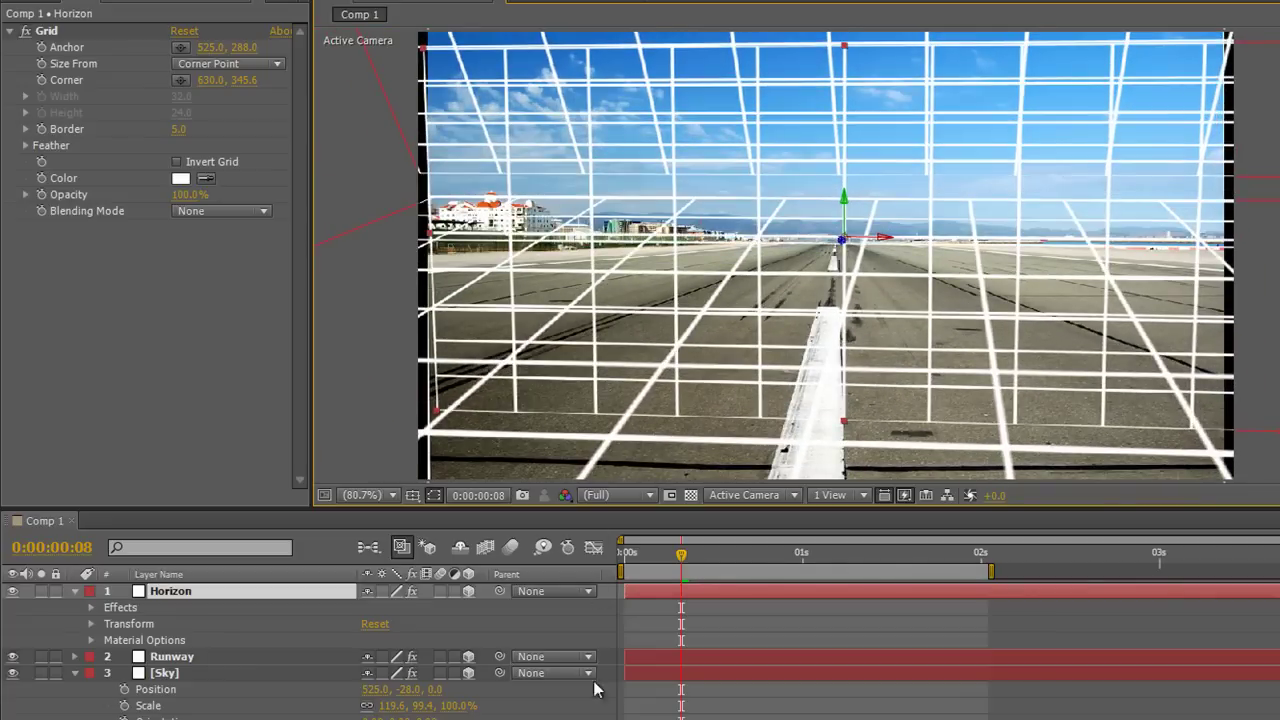
pyautogui.scroll(-3, 565, 693)
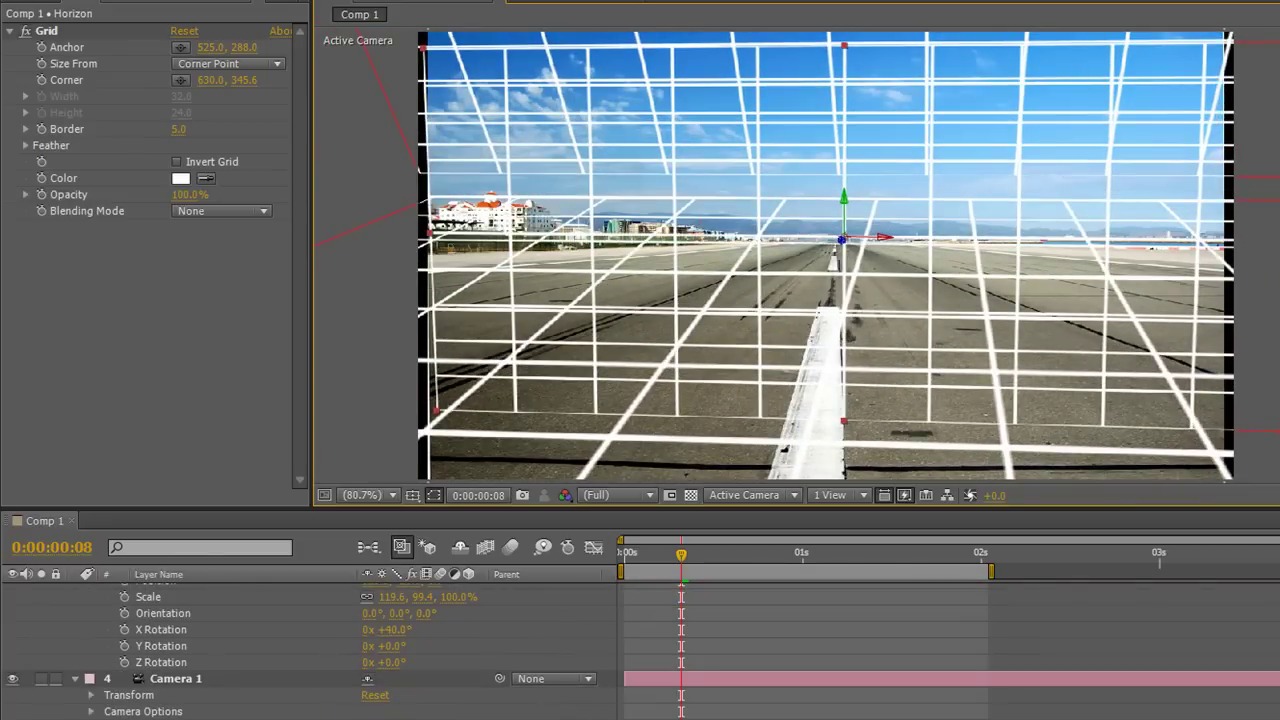
pyautogui.click(373, 696)
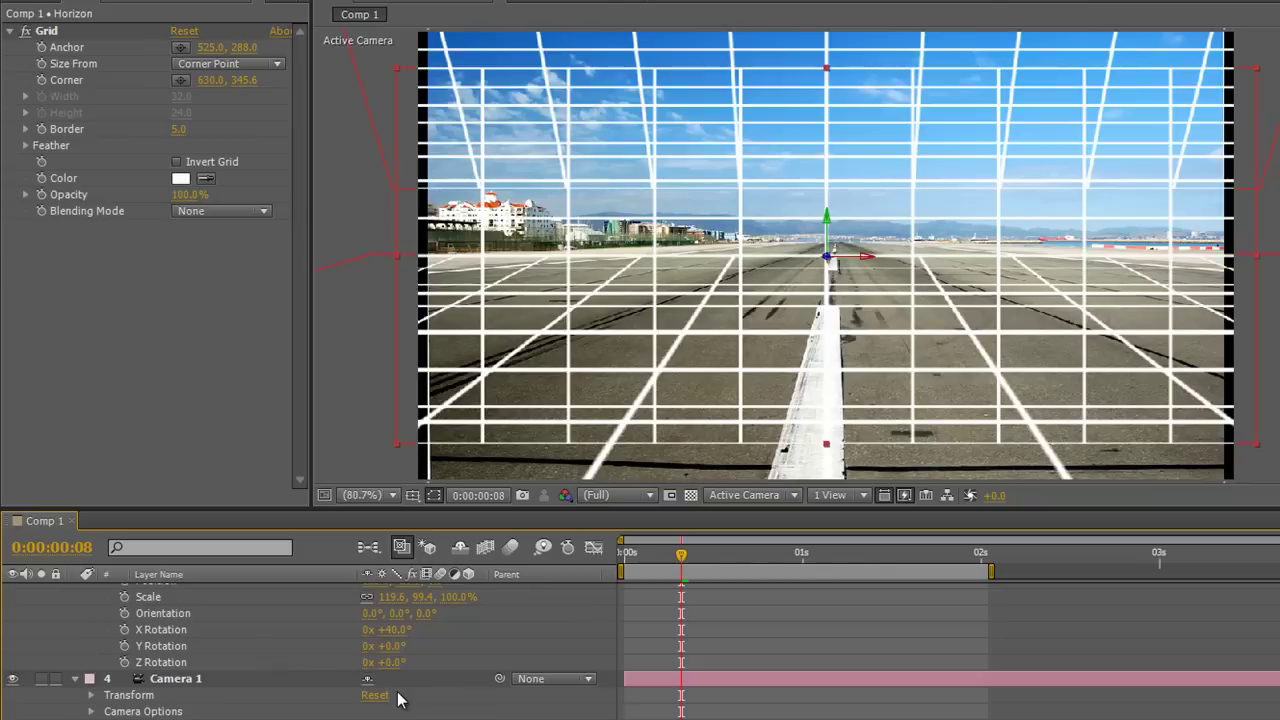
pyautogui.scroll(3, 452, 675)
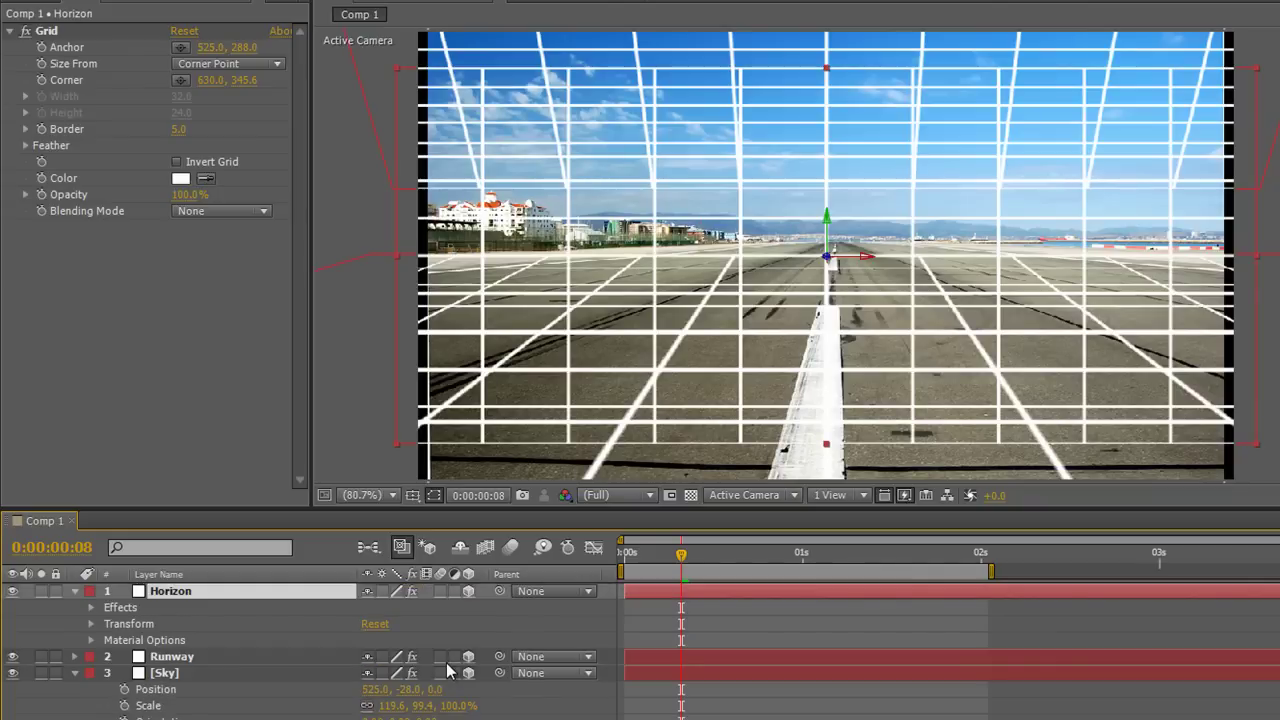
# Turn off the effects on the Horizon, Runway and Sky layers and, with the camera orbited, push Sky to a Z position of 96.
pyautogui.click(413, 591)
pyautogui.click(412, 656)
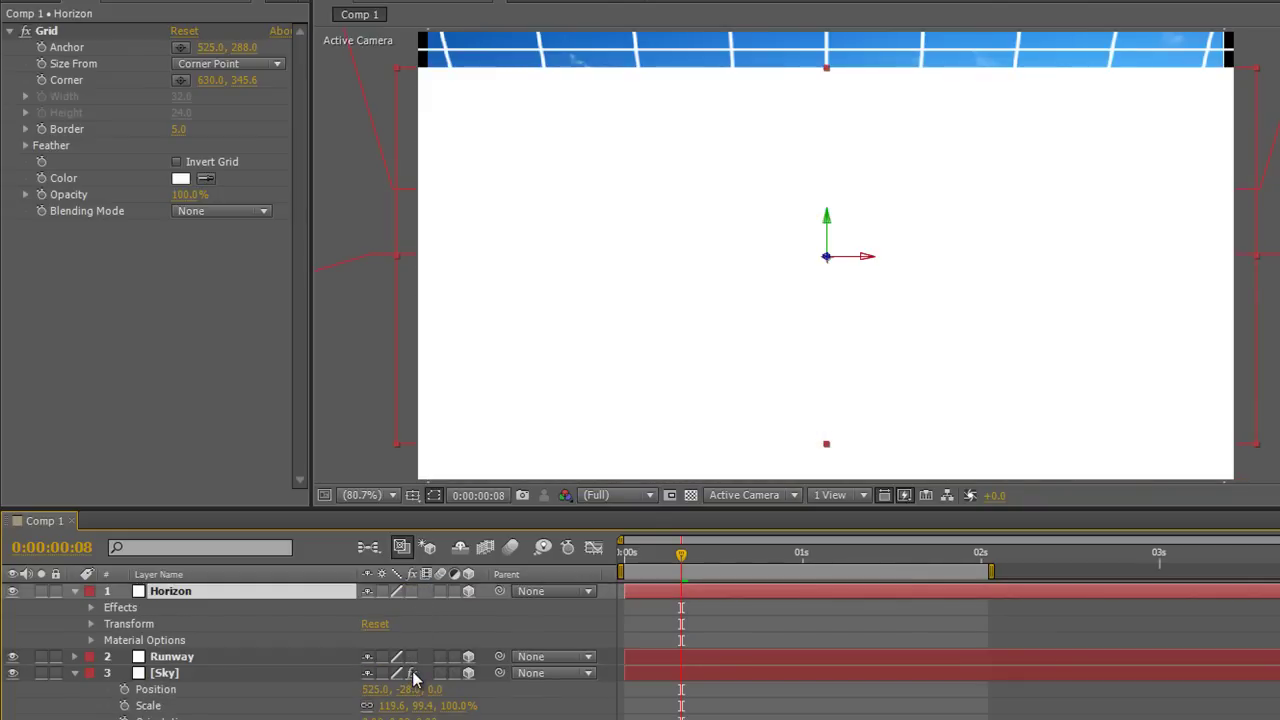
pyautogui.click(412, 673)
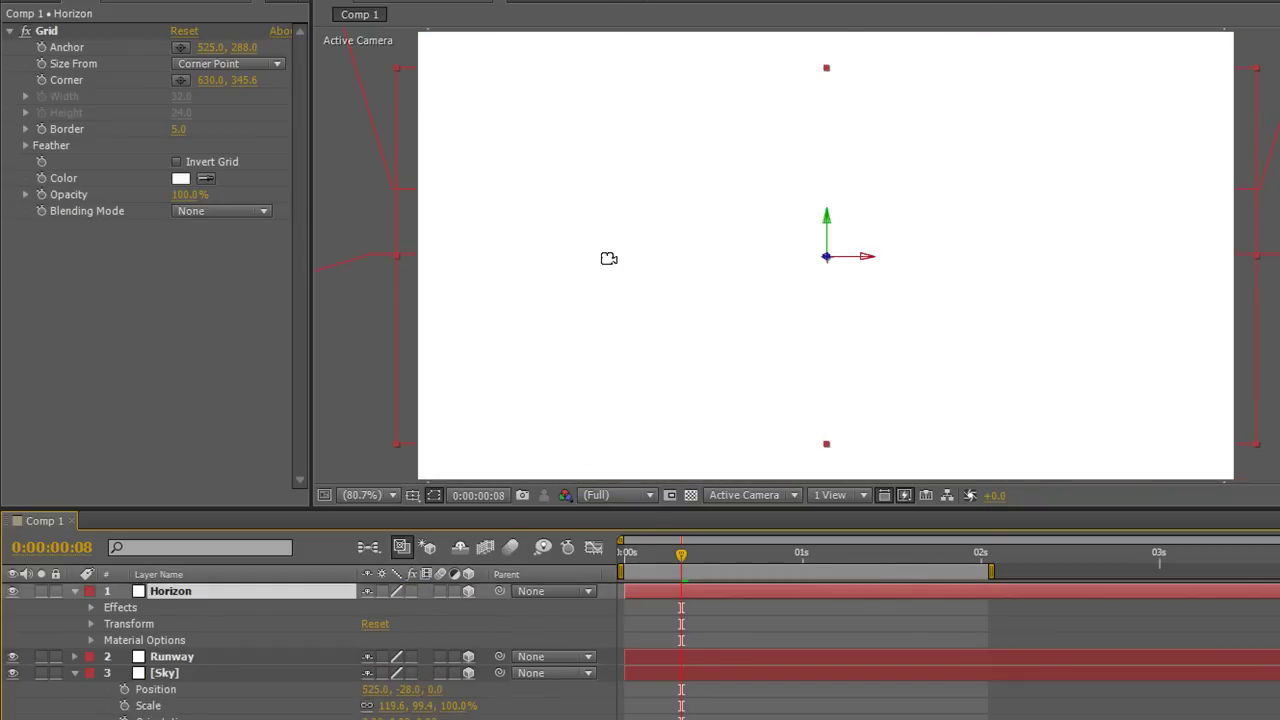
pyautogui.moveTo(671, 277); pyautogui.dragTo(802, 277)
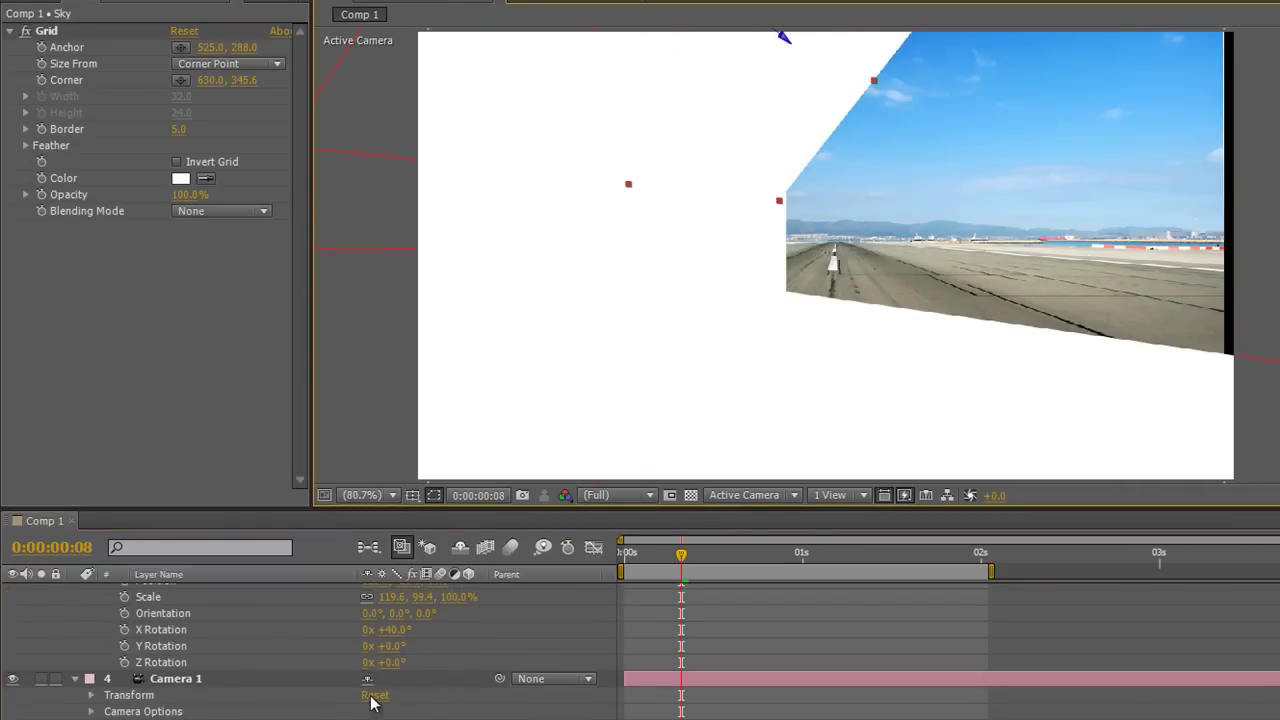
pyautogui.scroll(3, 171, 672)
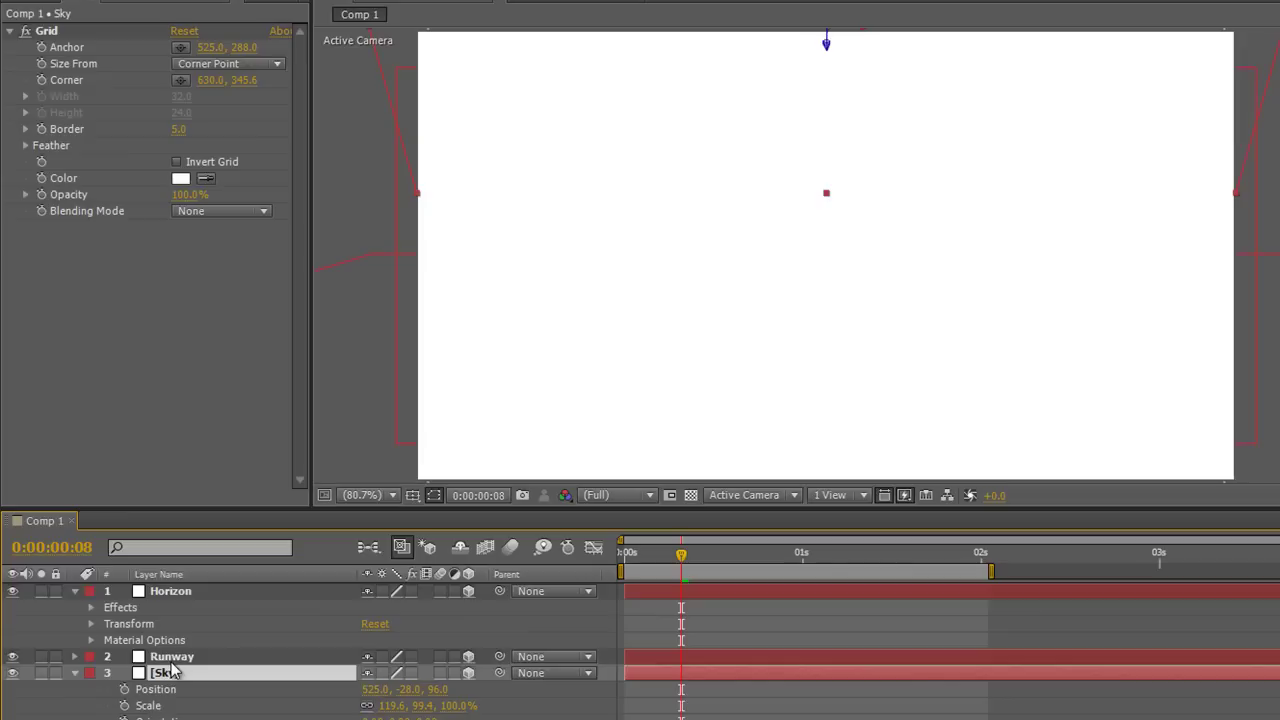
# Collapse the Horizon and Sky layers' properties and make the Runway_by_Willtron_Flickr.jpg layer 3D.
pyautogui.click(75, 591)
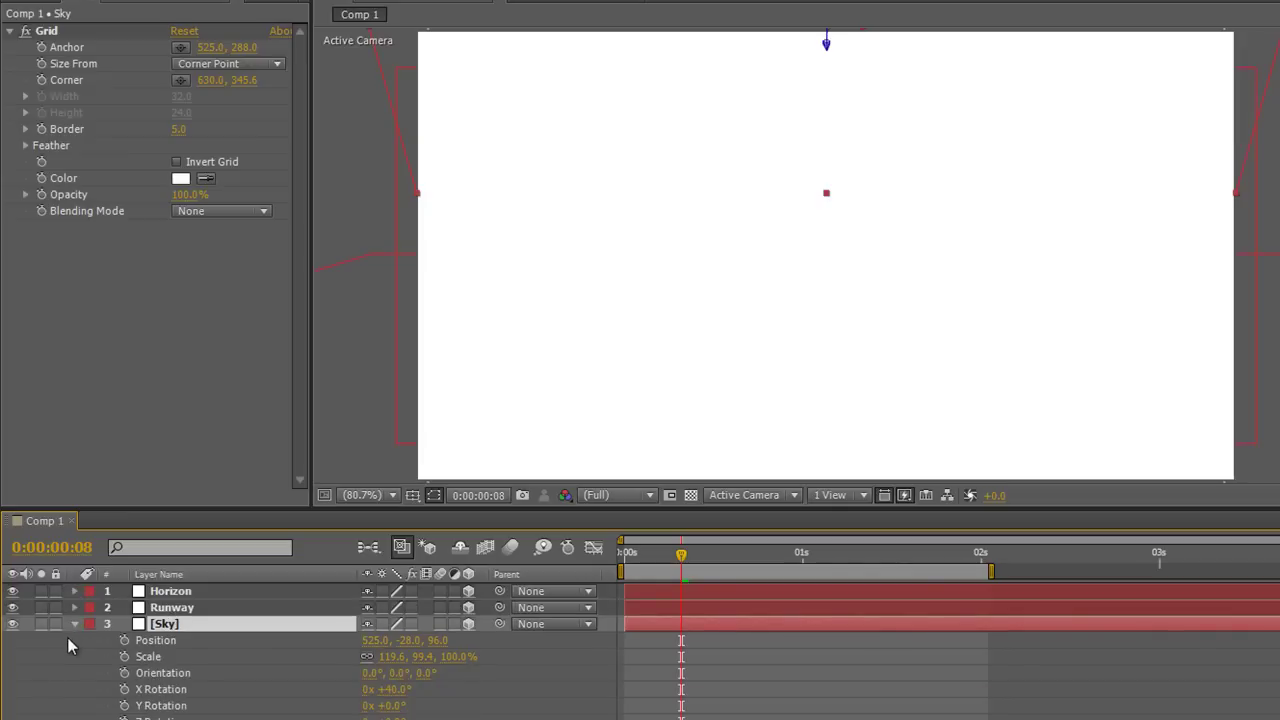
pyautogui.click(75, 624)
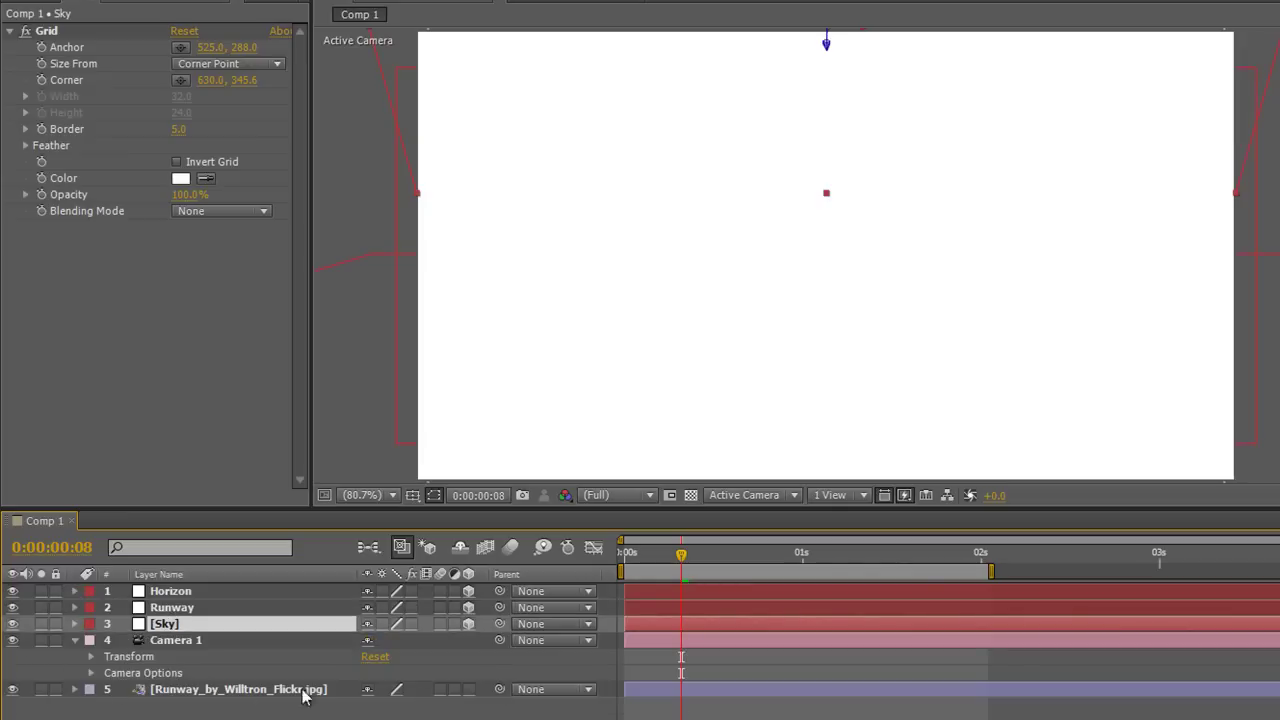
pyautogui.click(205, 692)
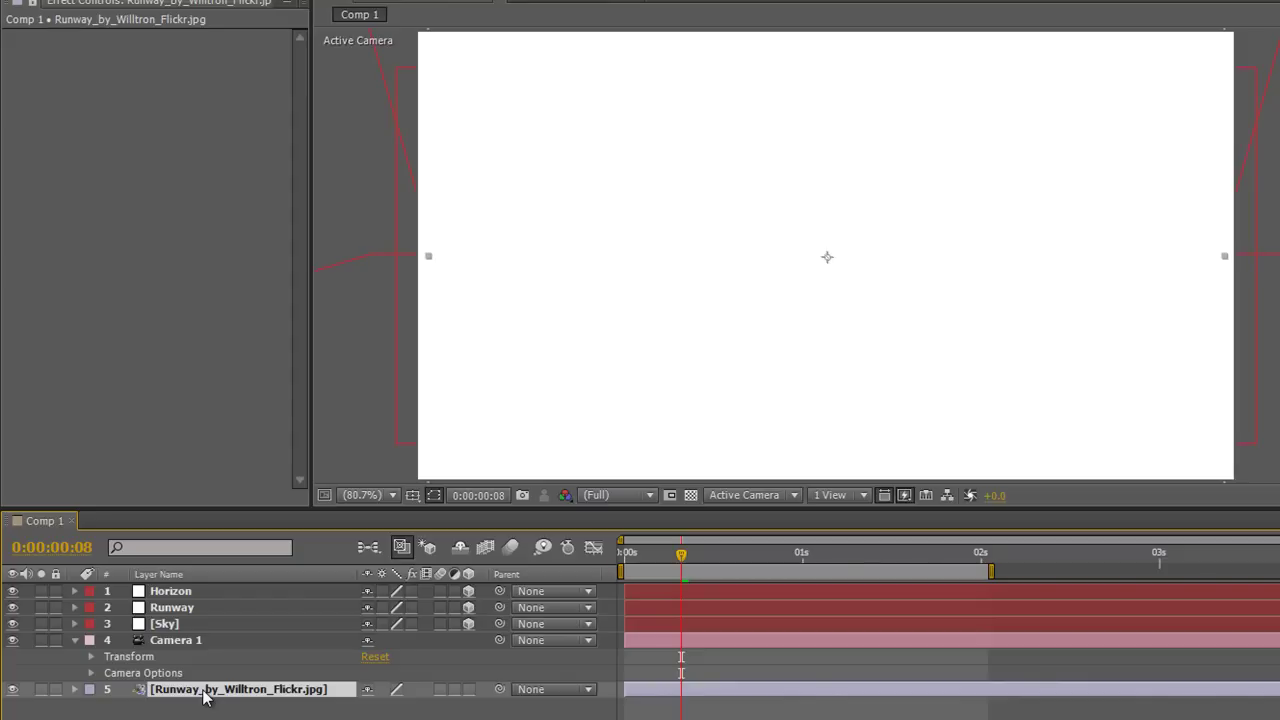
pyautogui.click(468, 689)
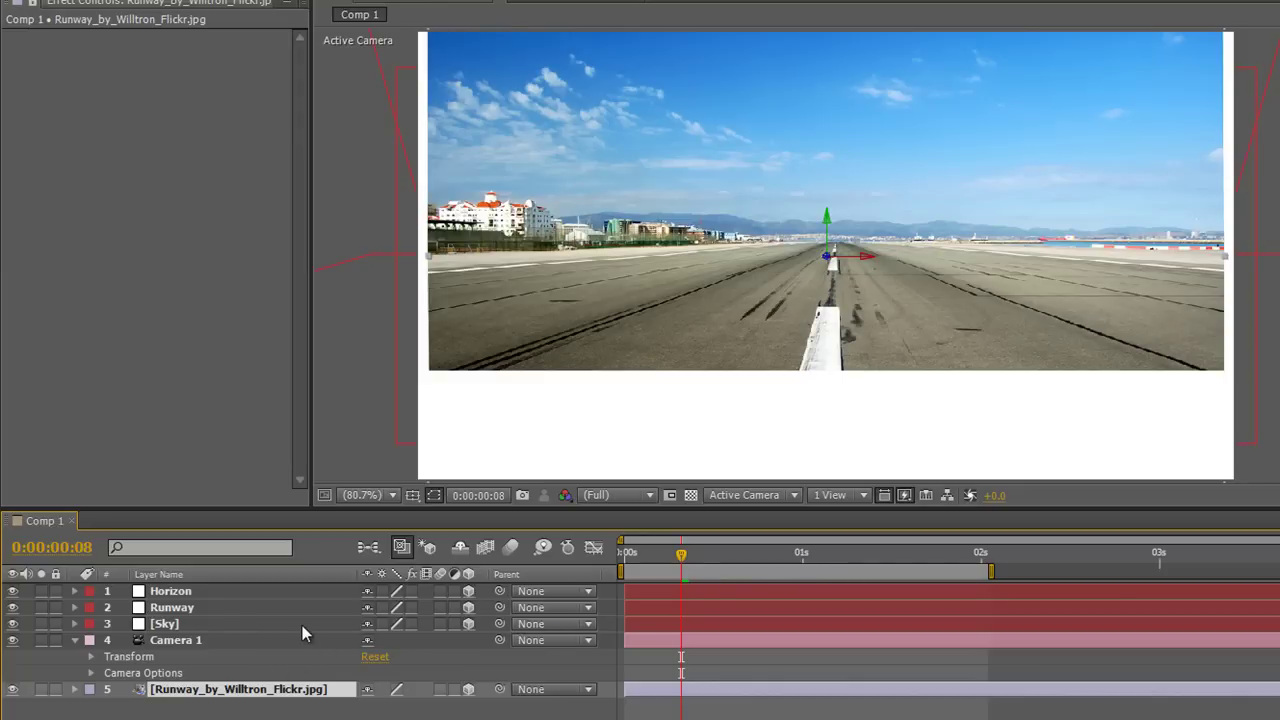
# Add a spot light named Projector Light with 100% intensity, a 90° cone angle and shadow casting enabled.
pyautogui.click(177, 641)
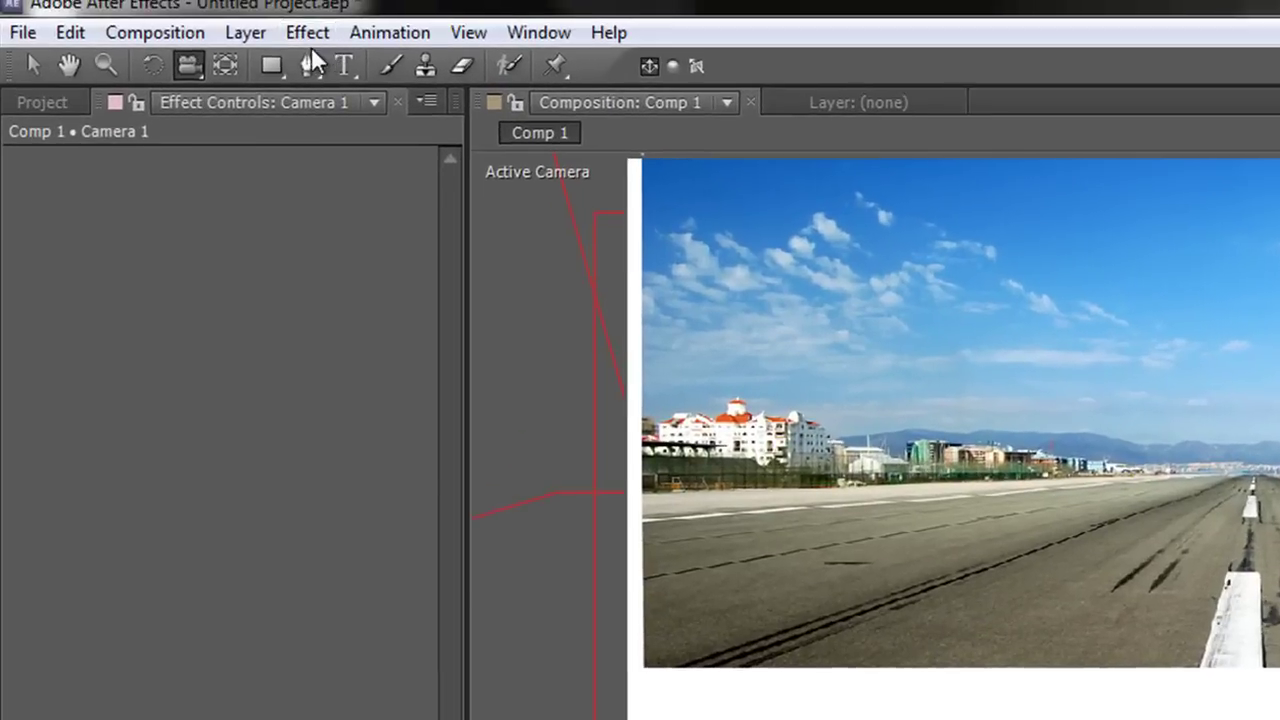
pyautogui.click(262, 33)
pyautogui.moveTo(286, 70)
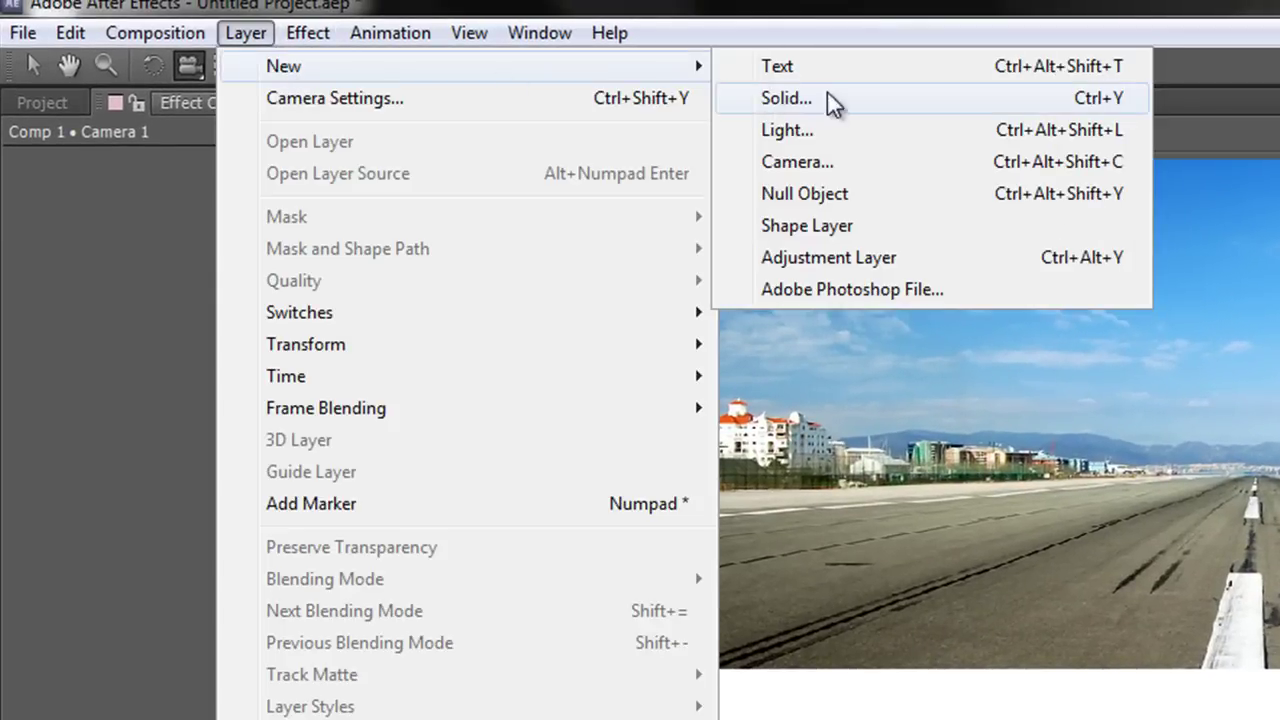
pyautogui.click(788, 131)
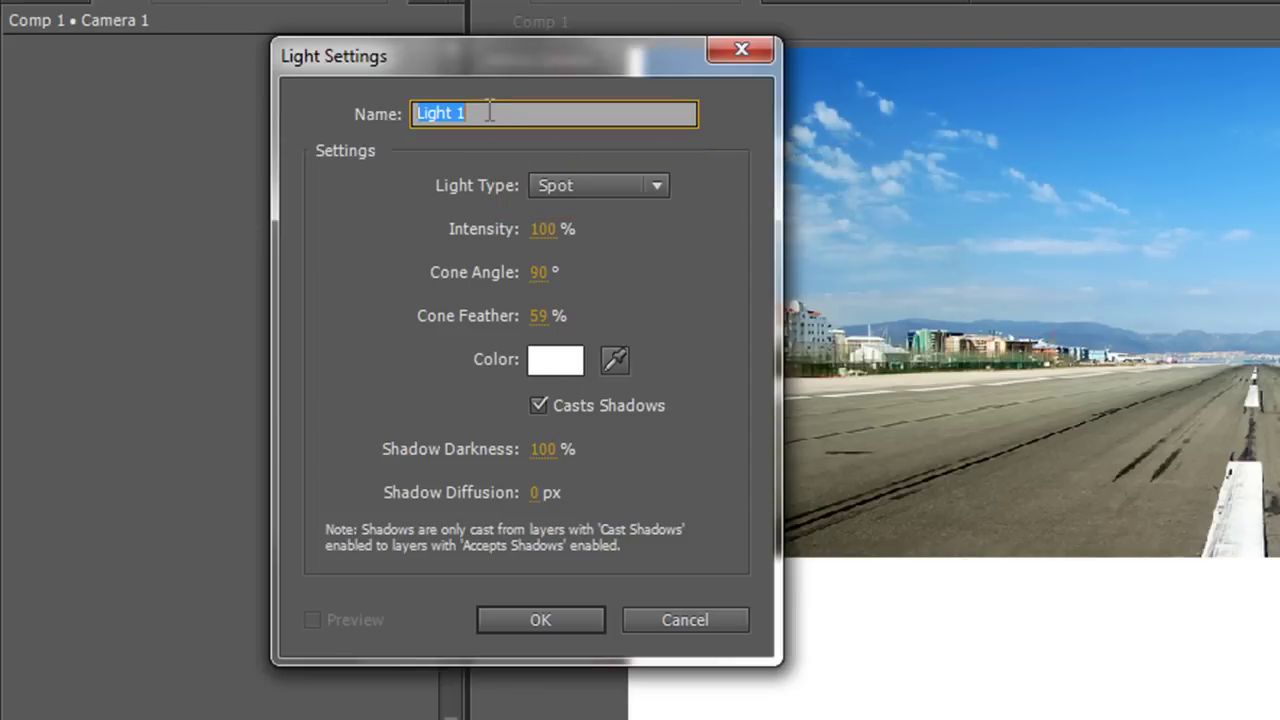
pyautogui.write('Projector light')
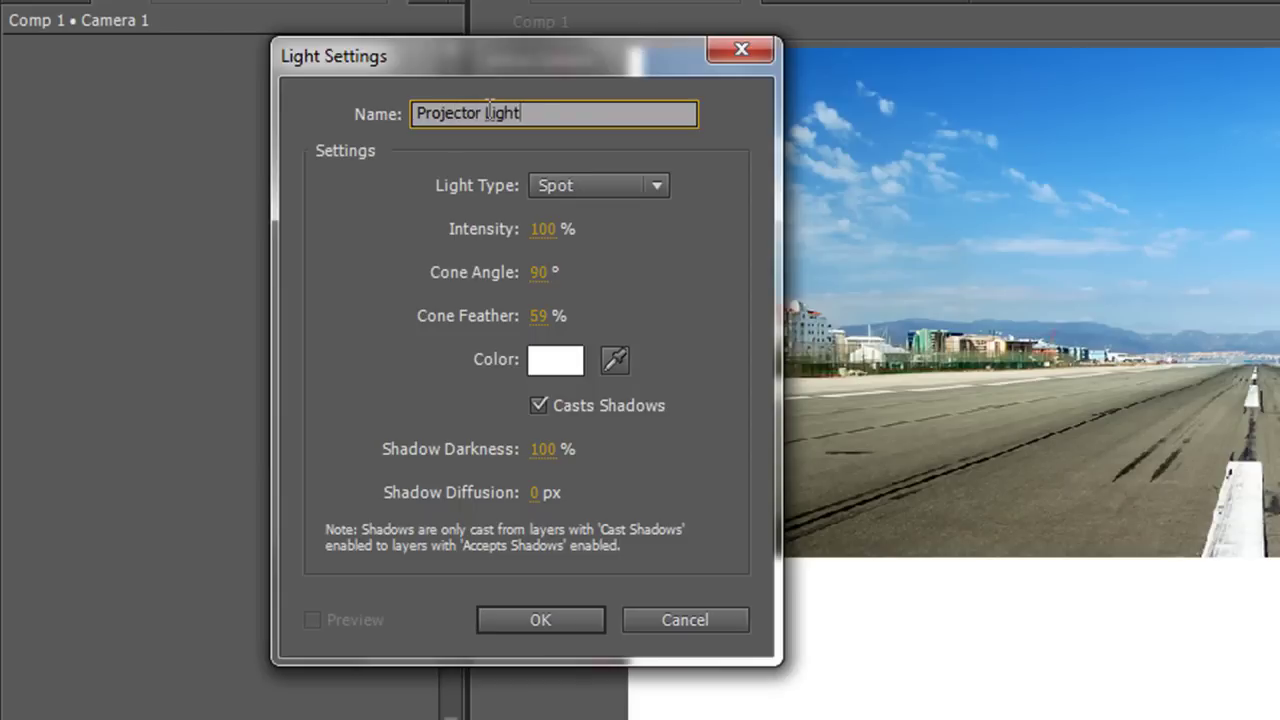
pyautogui.doubleClick(489, 112)
pyautogui.write('Light')
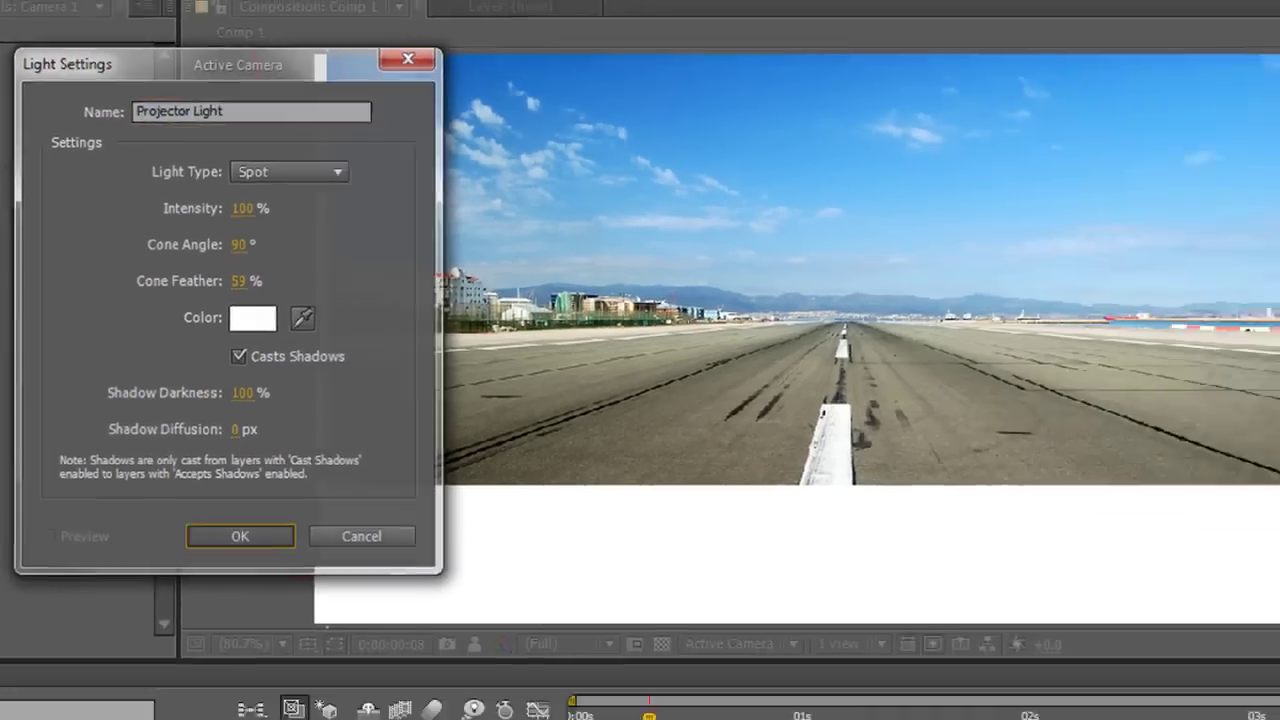
pyautogui.click(539, 622)
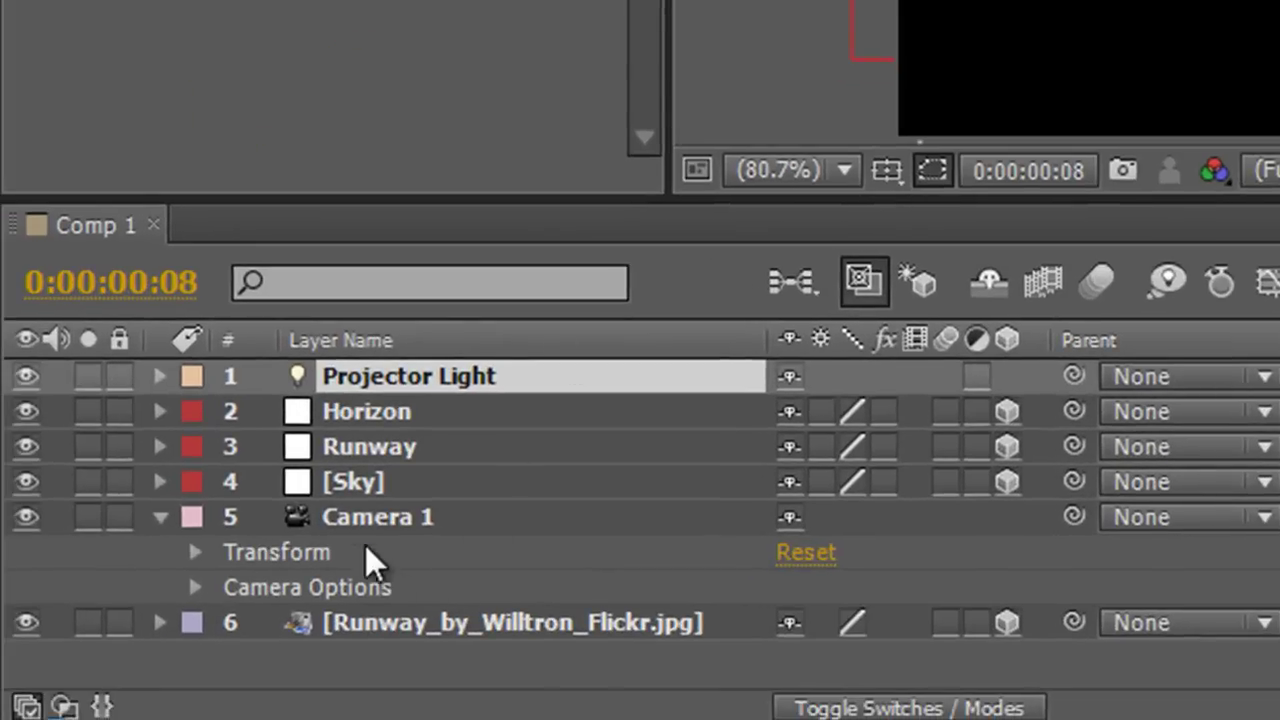
# Copy Camera 1's position and paste it onto the Projector Light layer.
pyautogui.click(363, 528)
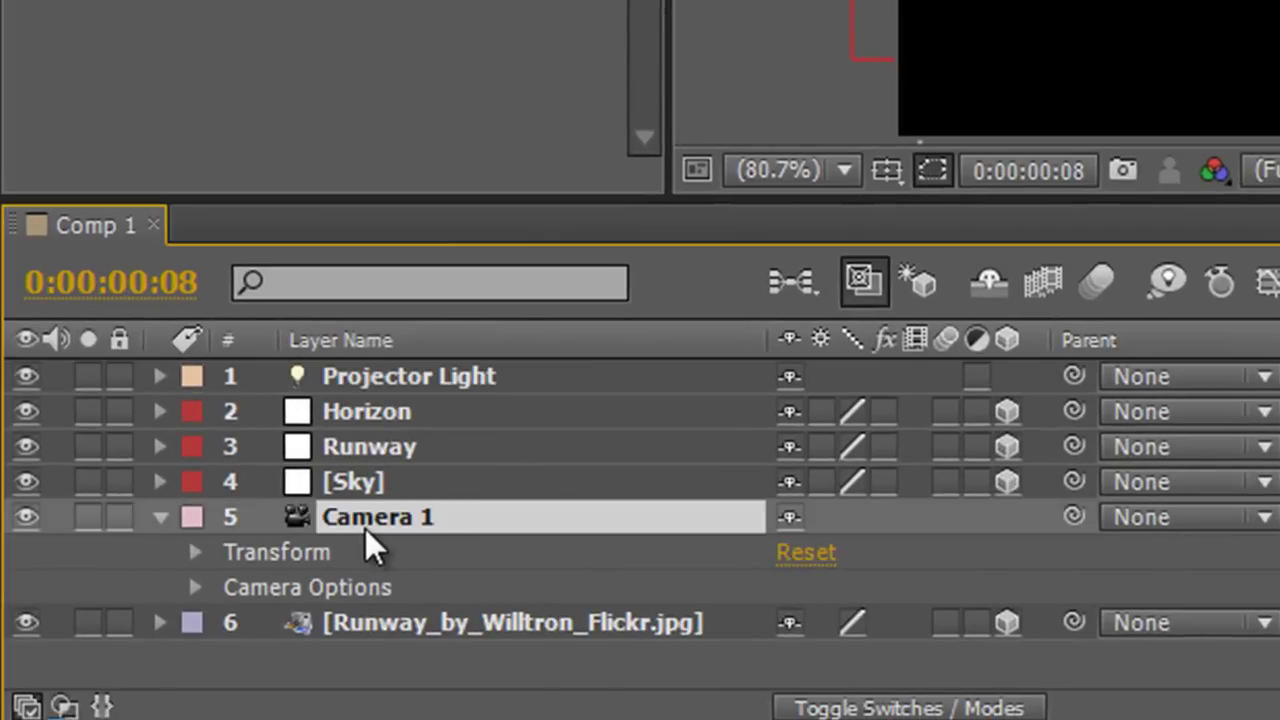
pyautogui.press('p')
pyautogui.click(352, 556)
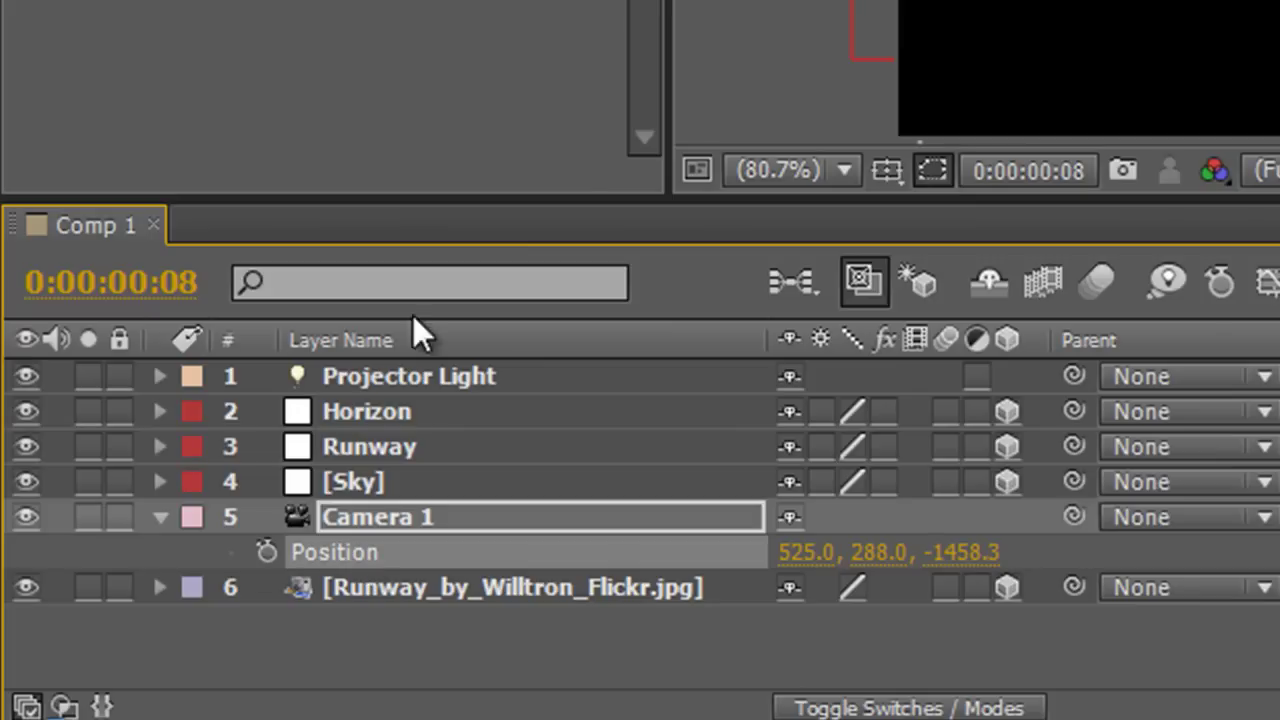
pyautogui.click(363, 377)
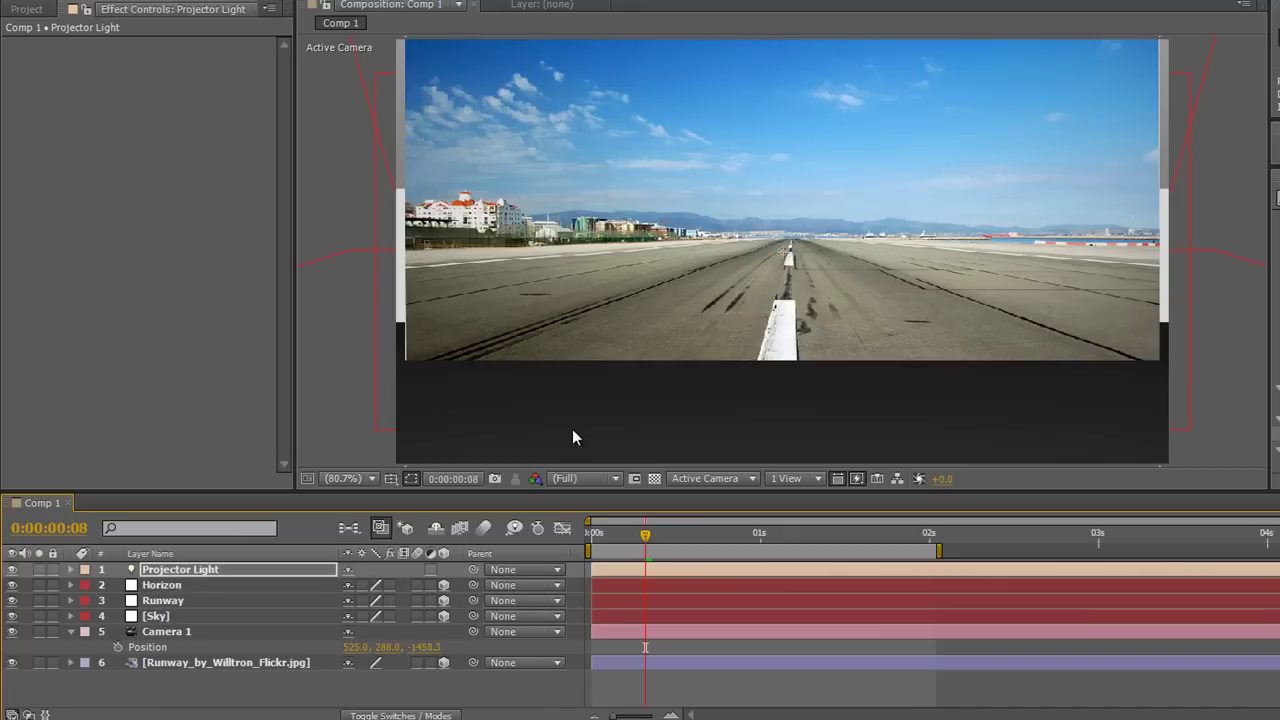
# Switch to the Top view and compare the placement of Camera 1 and Projector Light by selecting each in turn.
pyautogui.click(752, 478)
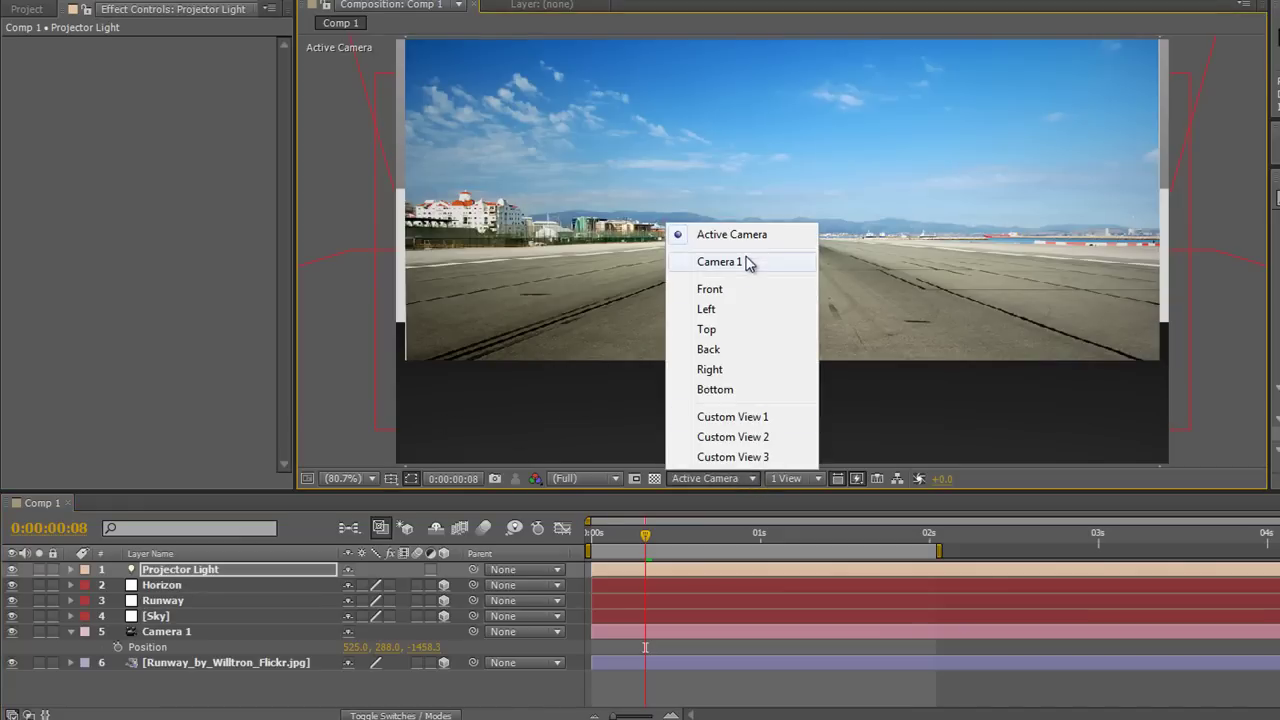
pyautogui.click(716, 329)
pyautogui.scroll(-6, 740, 330)
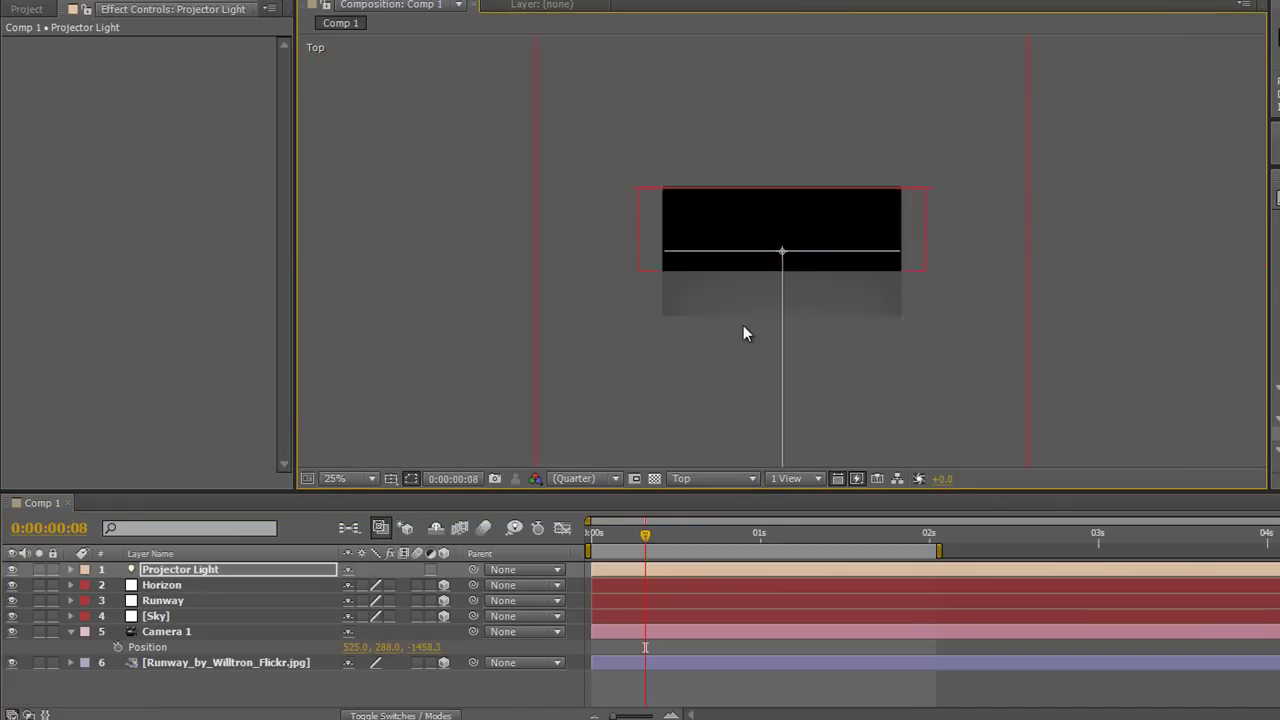
pyautogui.scroll(1, 743, 333)
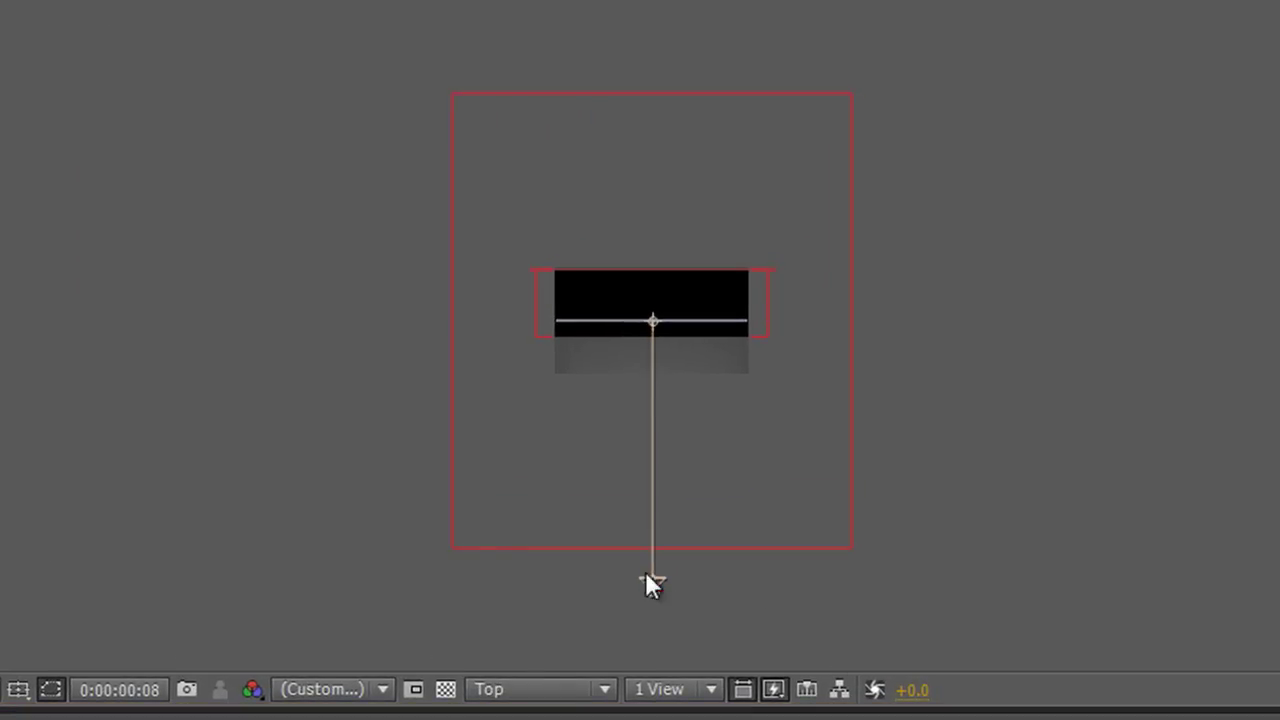
pyautogui.click(652, 585)
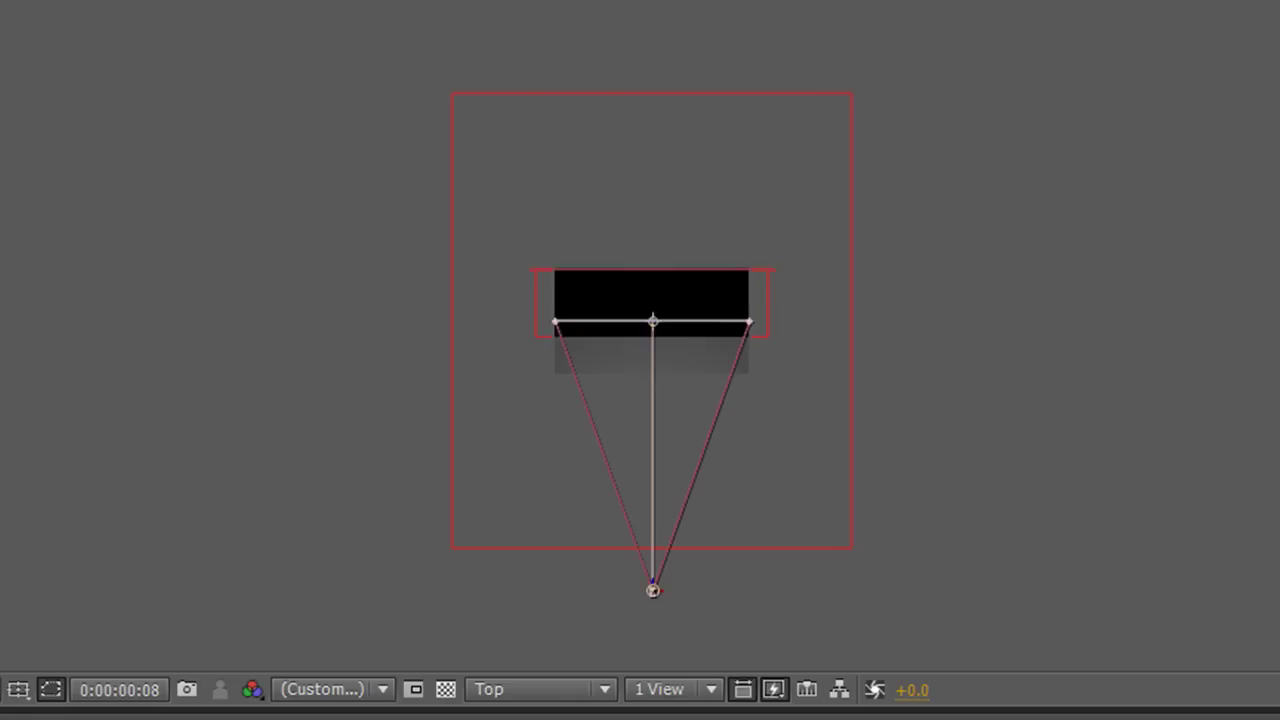
pyautogui.click(652, 588)
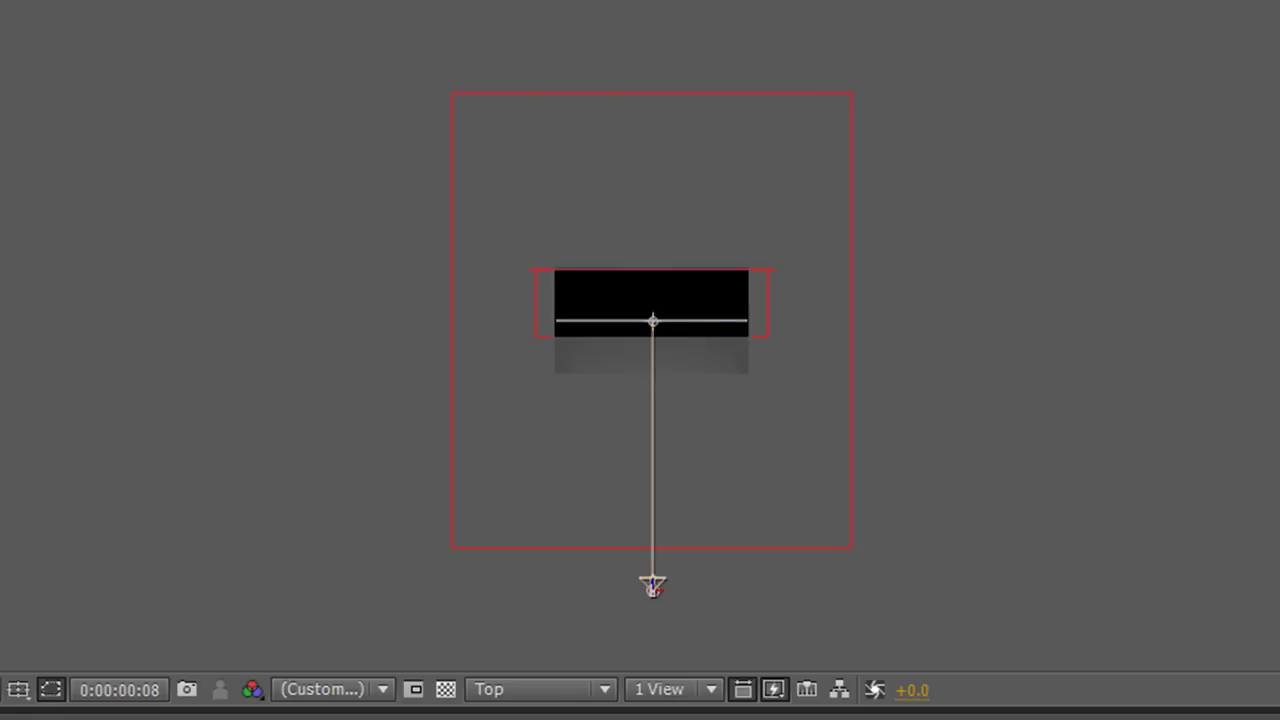
pyautogui.click(652, 587)
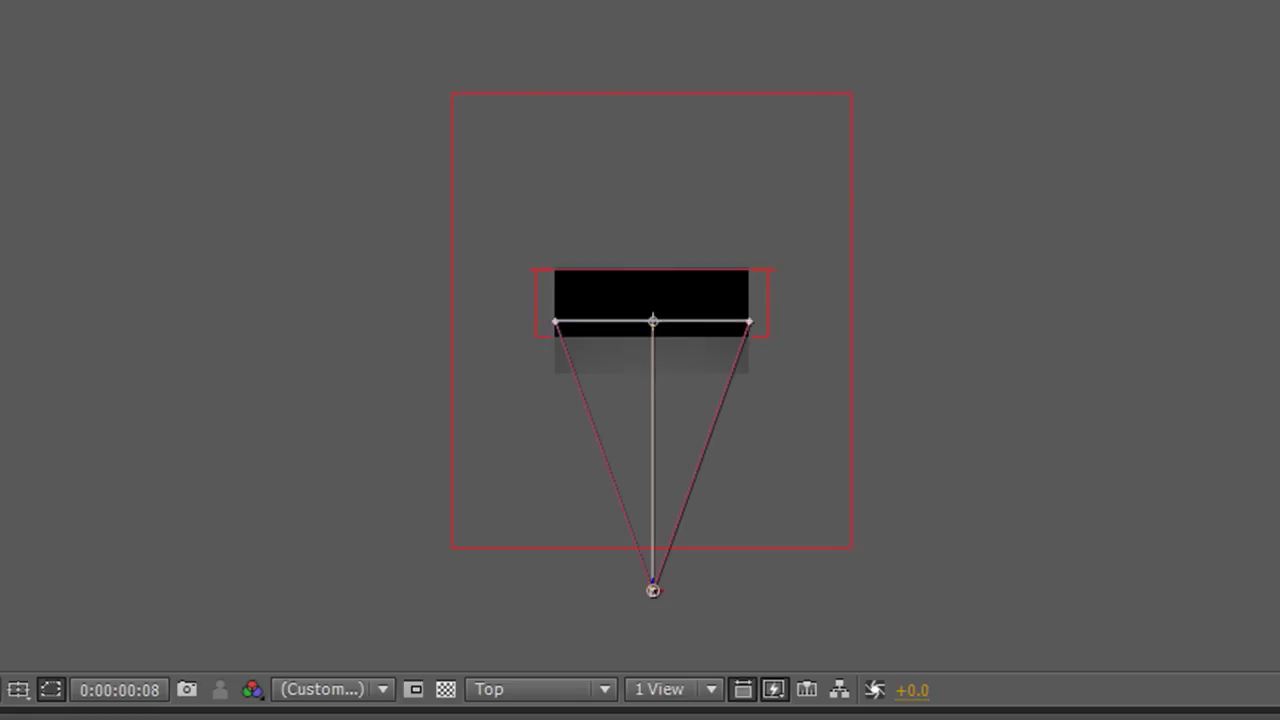
# Move the runway photo layer to Camera 1's position and inspect its alignment with the camera and light up close at 100% in the Top view.
pyautogui.click(653, 589)
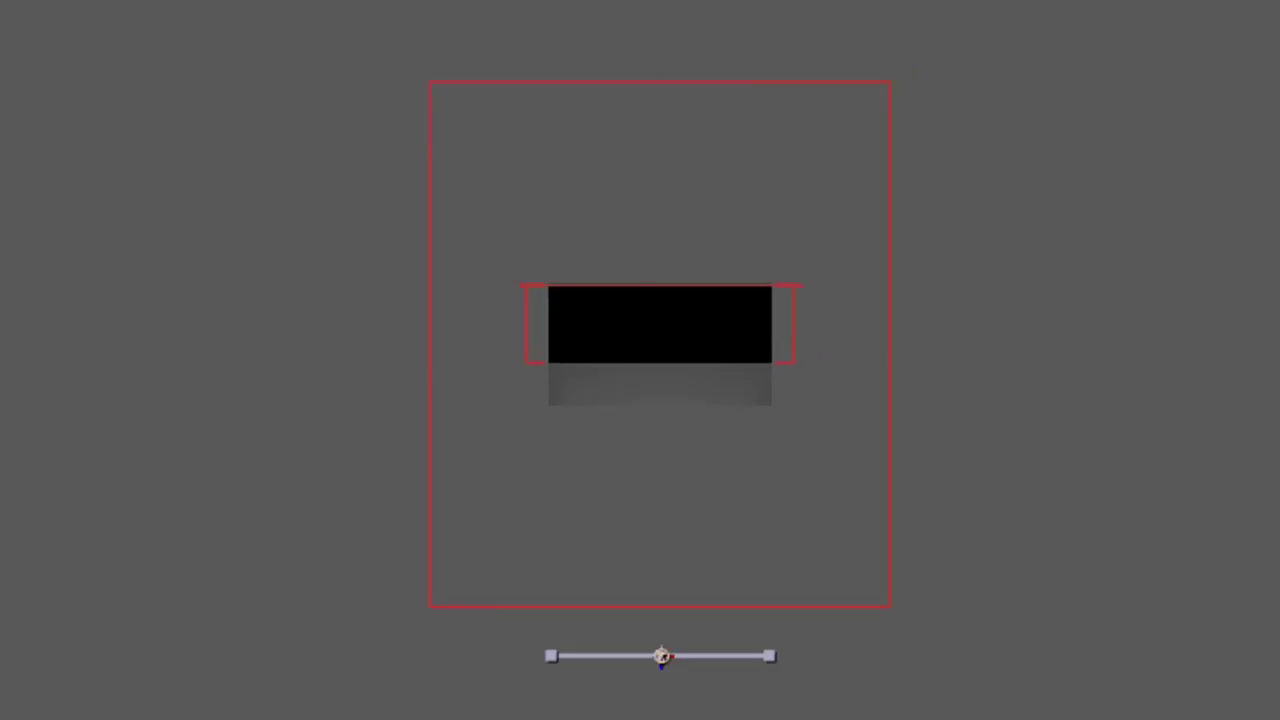
pyautogui.press('.')
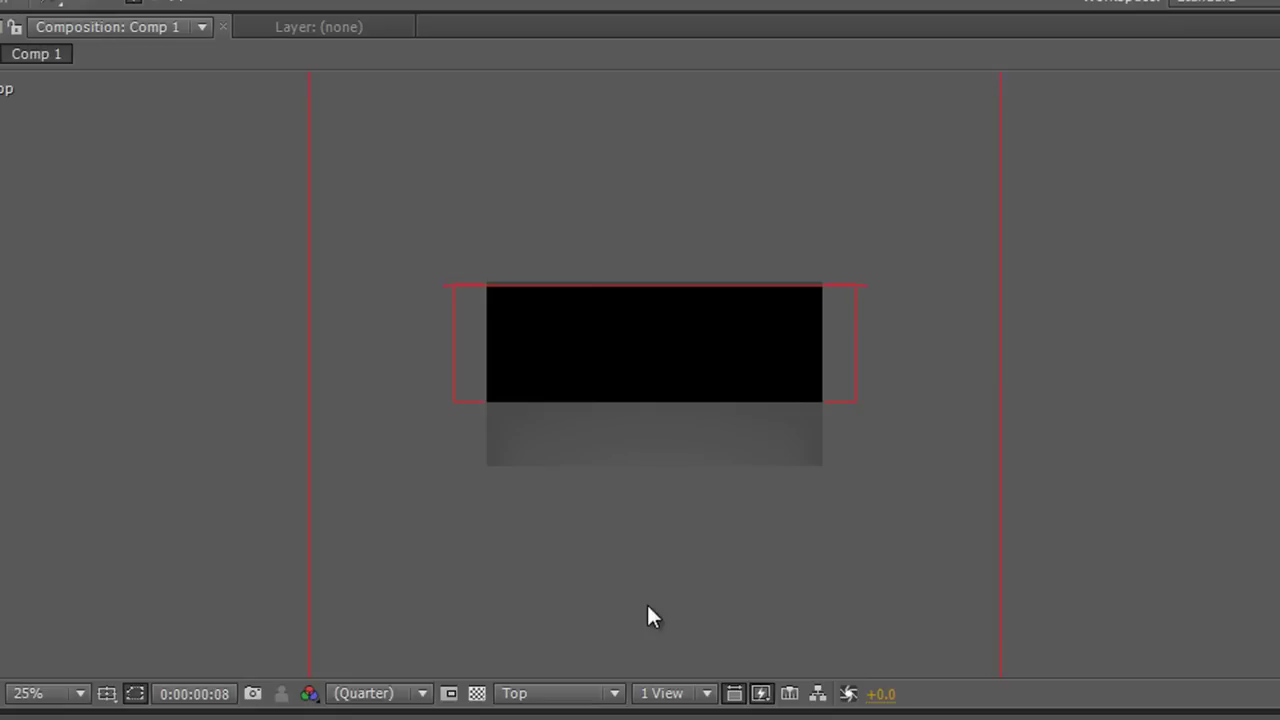
pyautogui.press('.')
pyautogui.moveTo(634, 546); pyautogui.dragTo(660, 117)
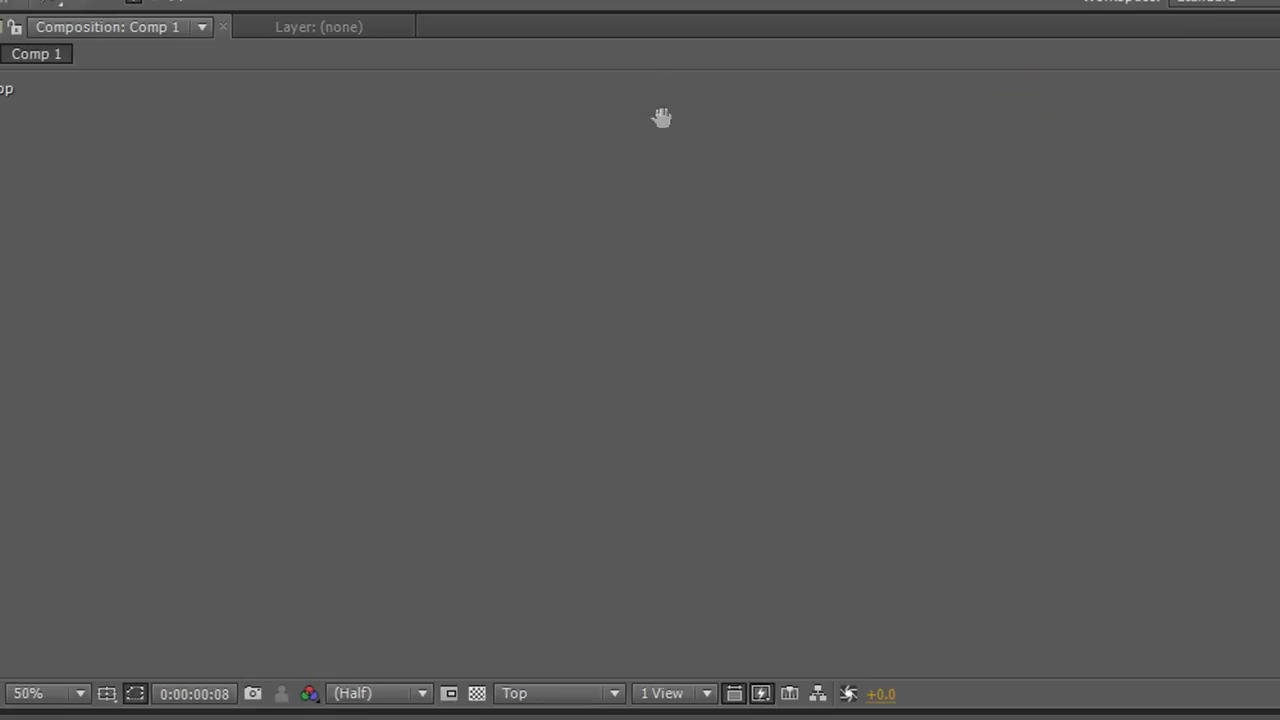
pyautogui.moveTo(686, 463); pyautogui.dragTo(650, 195)
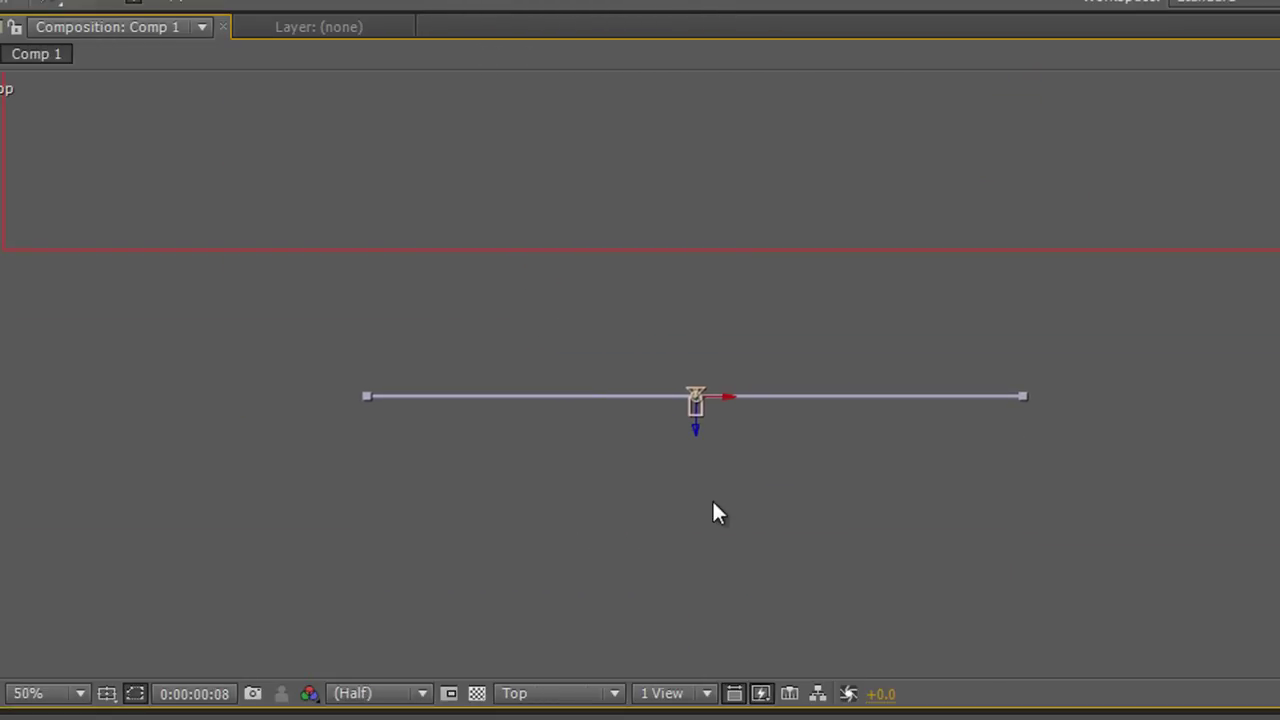
pyautogui.press('.')
pyautogui.moveTo(792, 518); pyautogui.dragTo(743, 509)
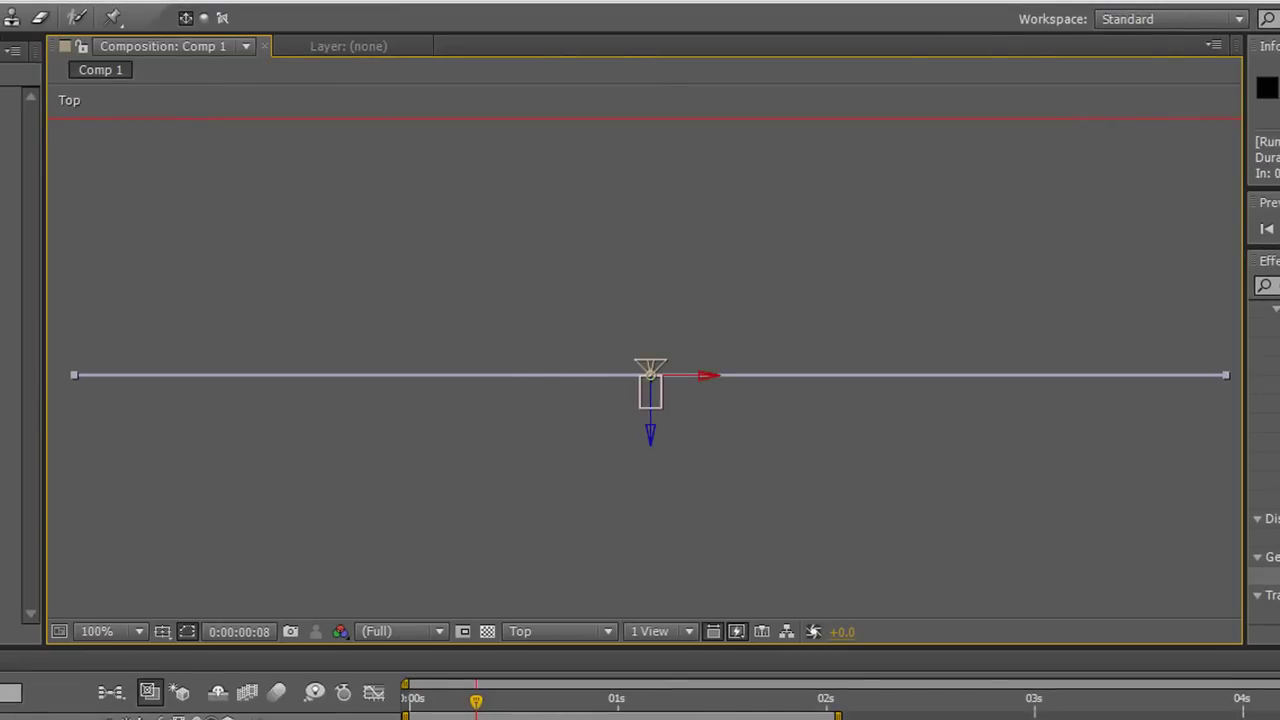
pyautogui.press('Return')
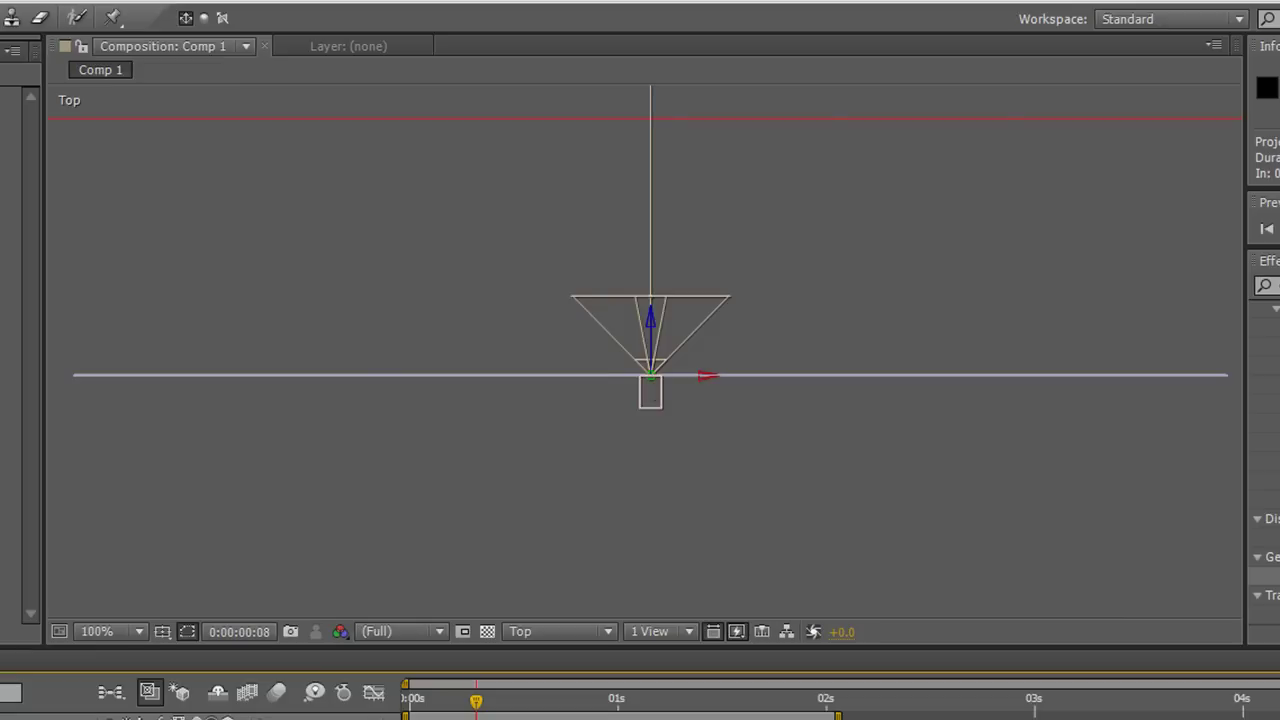
pyautogui.click(650, 373)
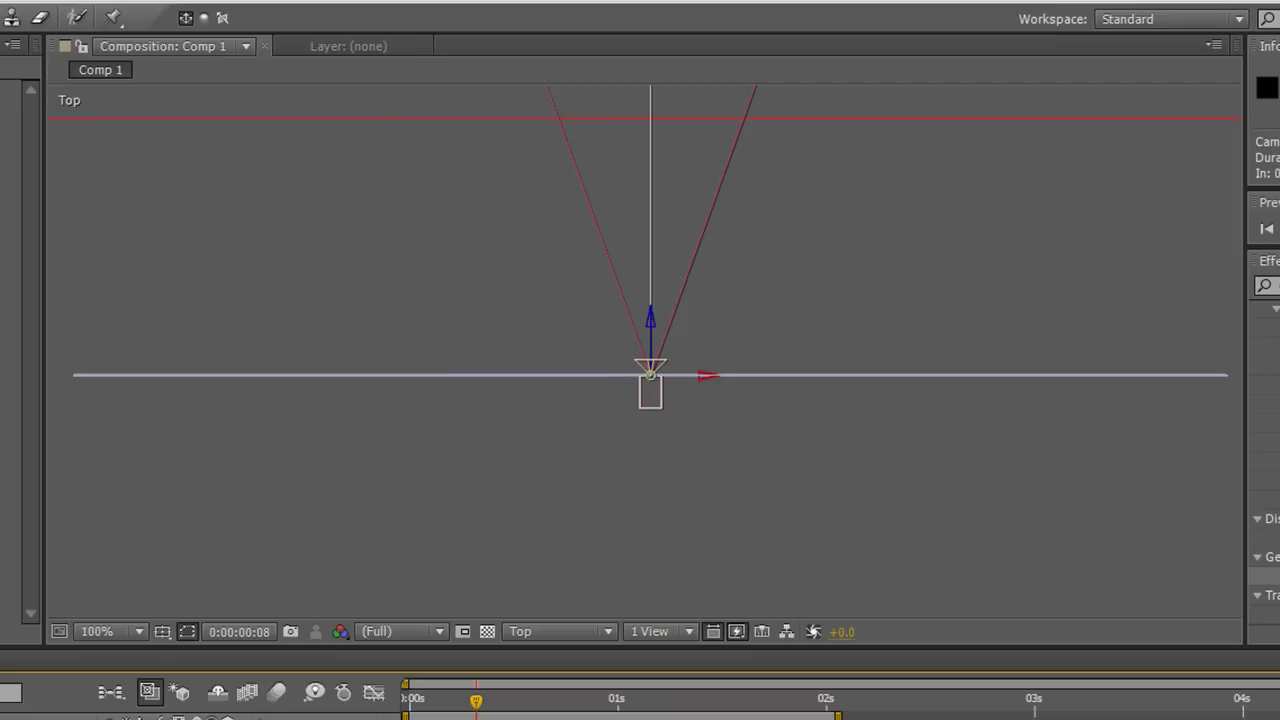
# Set the runway photo layer's Z position to -1443.3, just in front of the projector light, and scale the layer to 3%.
pyautogui.hotkey('ctrl', 'Down')
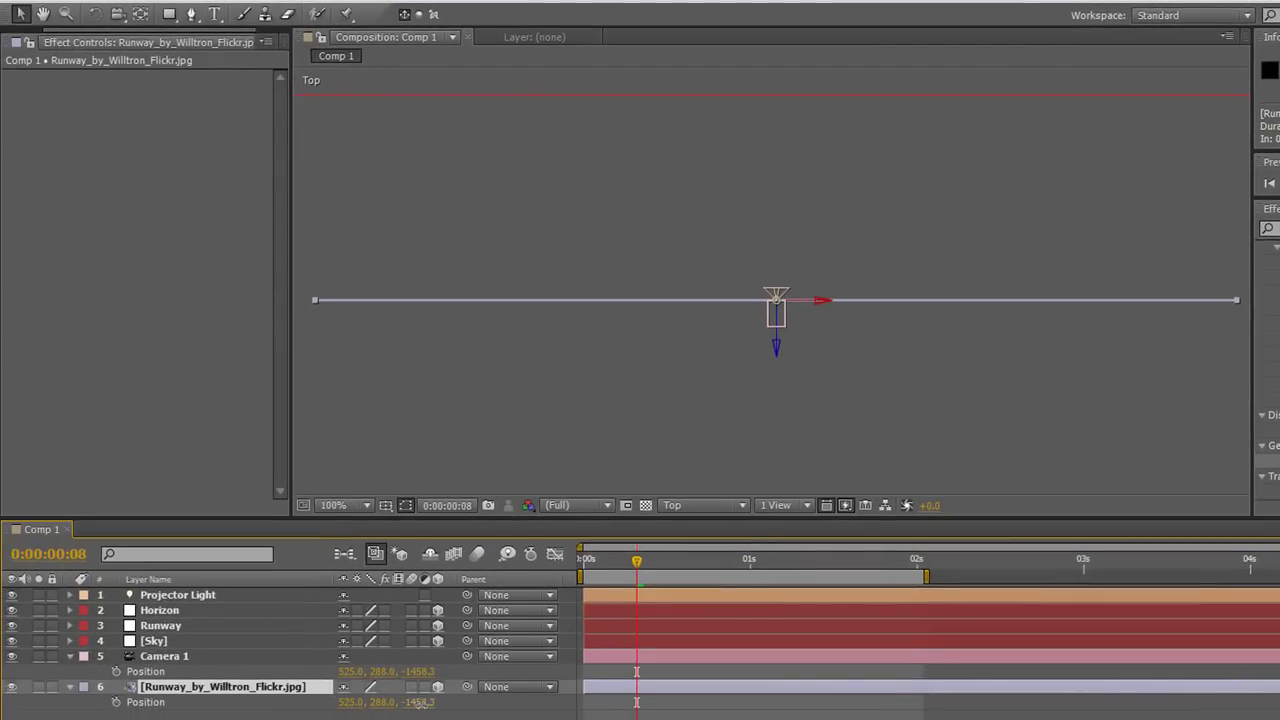
pyautogui.moveTo(424, 704); pyautogui.dragTo(436, 706)
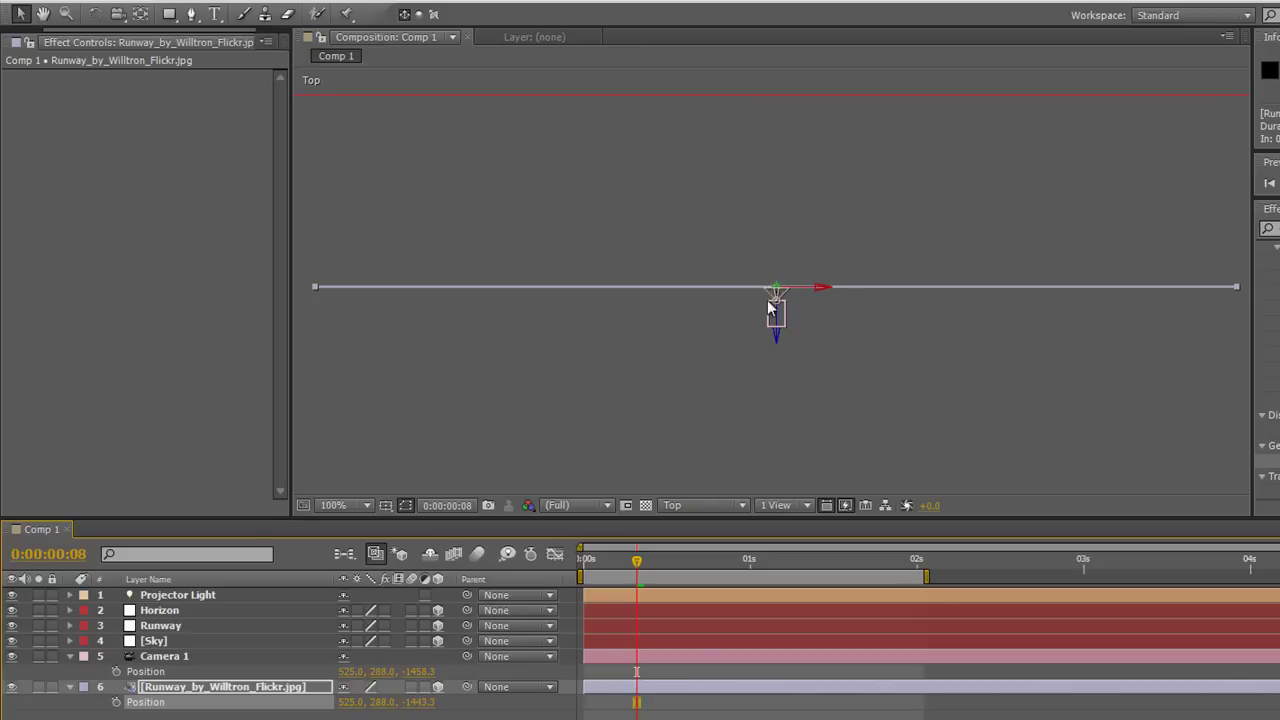
pyautogui.click(205, 692)
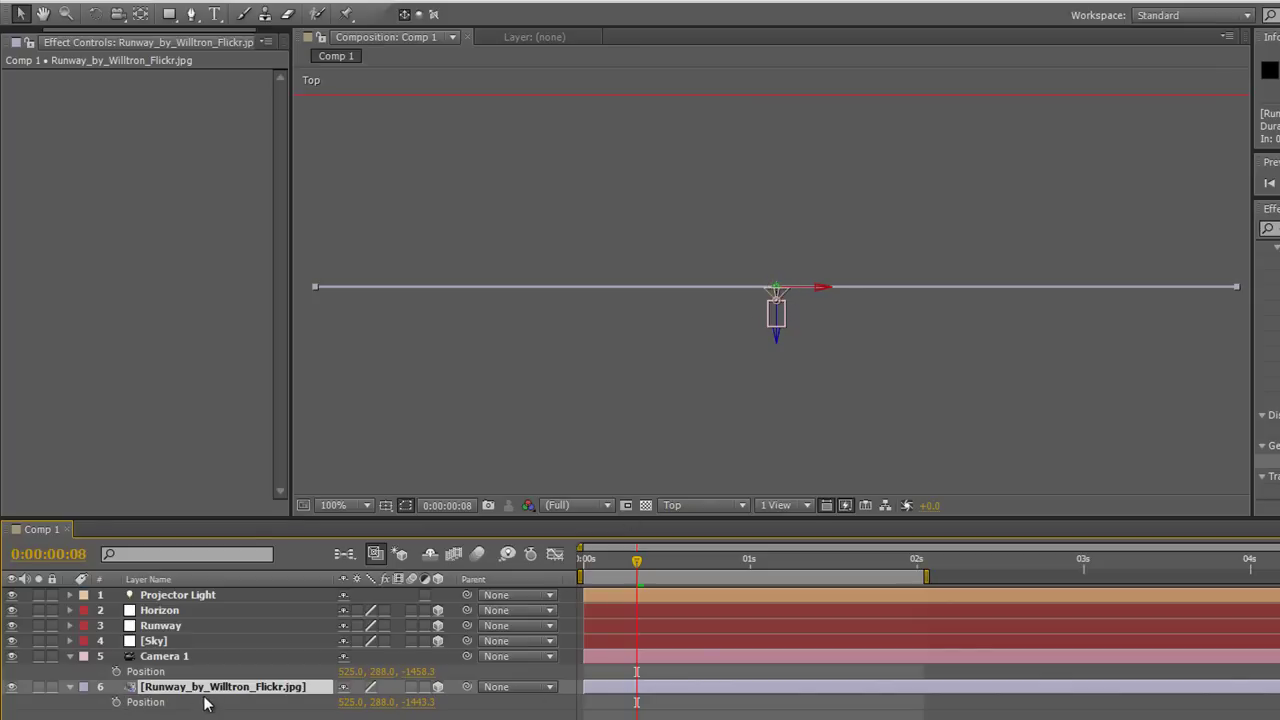
pyautogui.press('s')
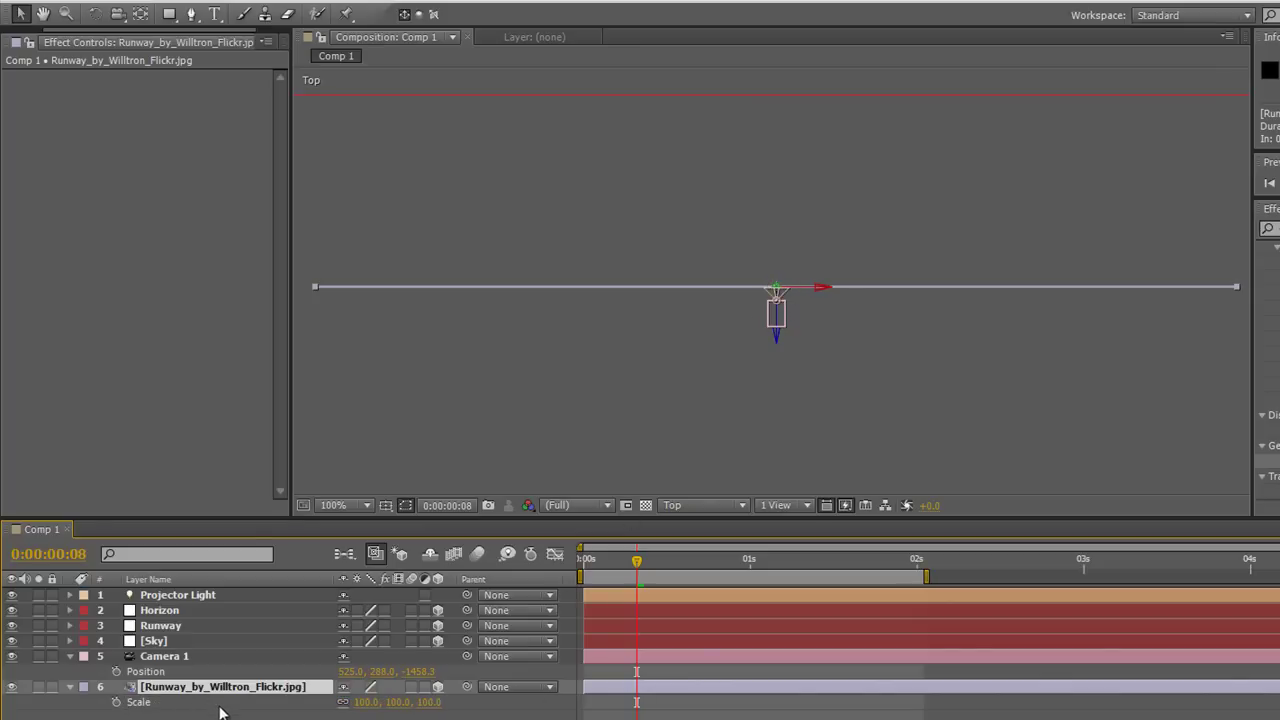
pyautogui.click(397, 702)
pyautogui.write('3')
pyautogui.press('Return')
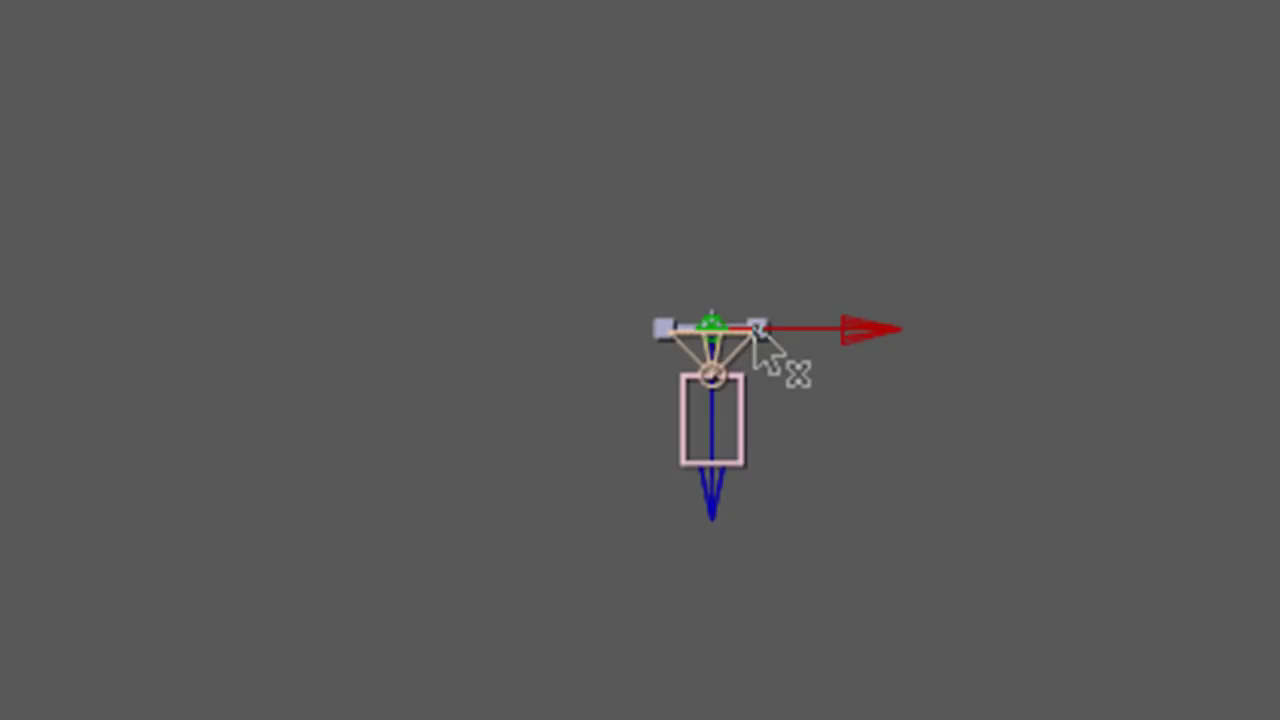
# Switch the composition view to Active Camera and fit its magnification to the viewer.
pyautogui.click(535, 632)
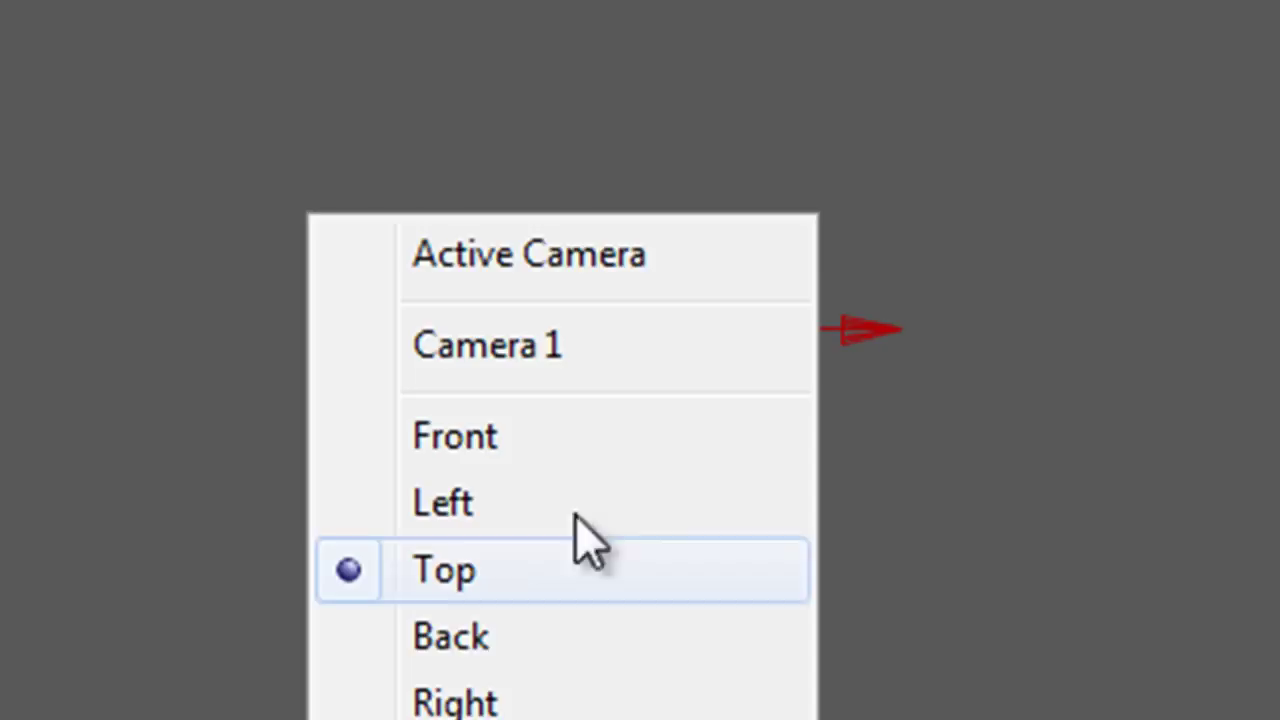
pyautogui.click(606, 251)
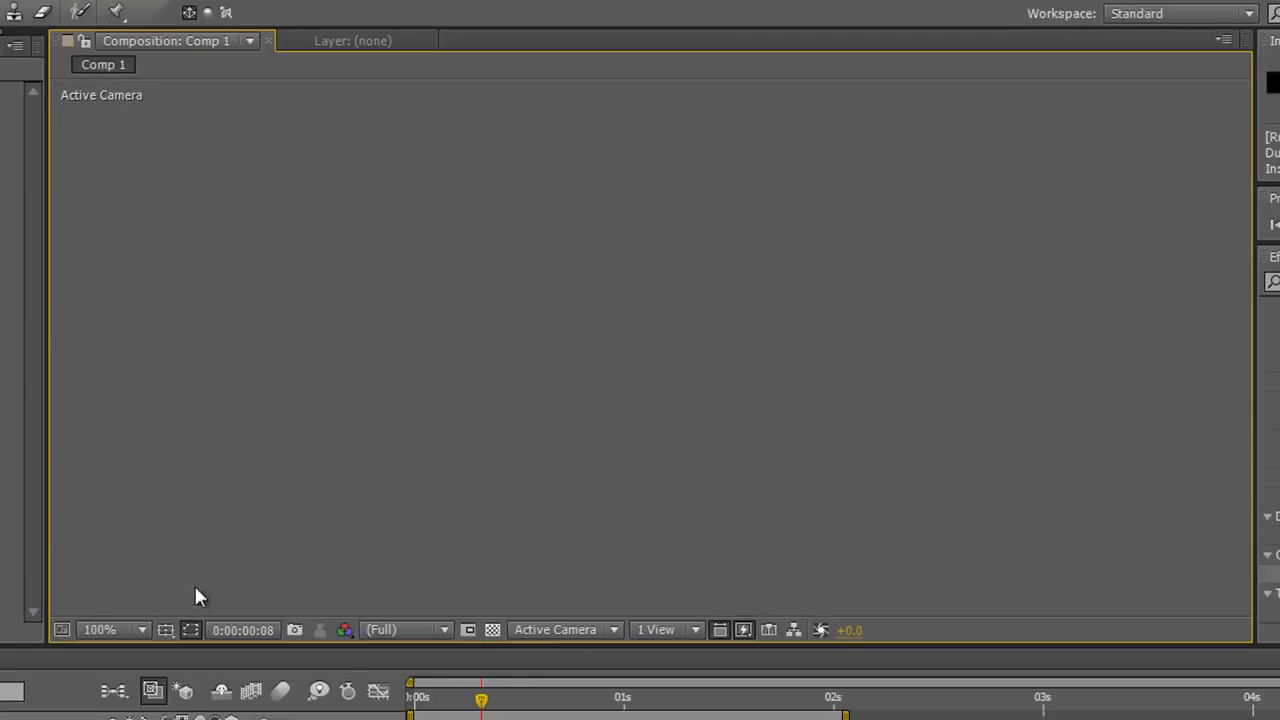
pyautogui.click(142, 630)
pyautogui.click(142, 220)
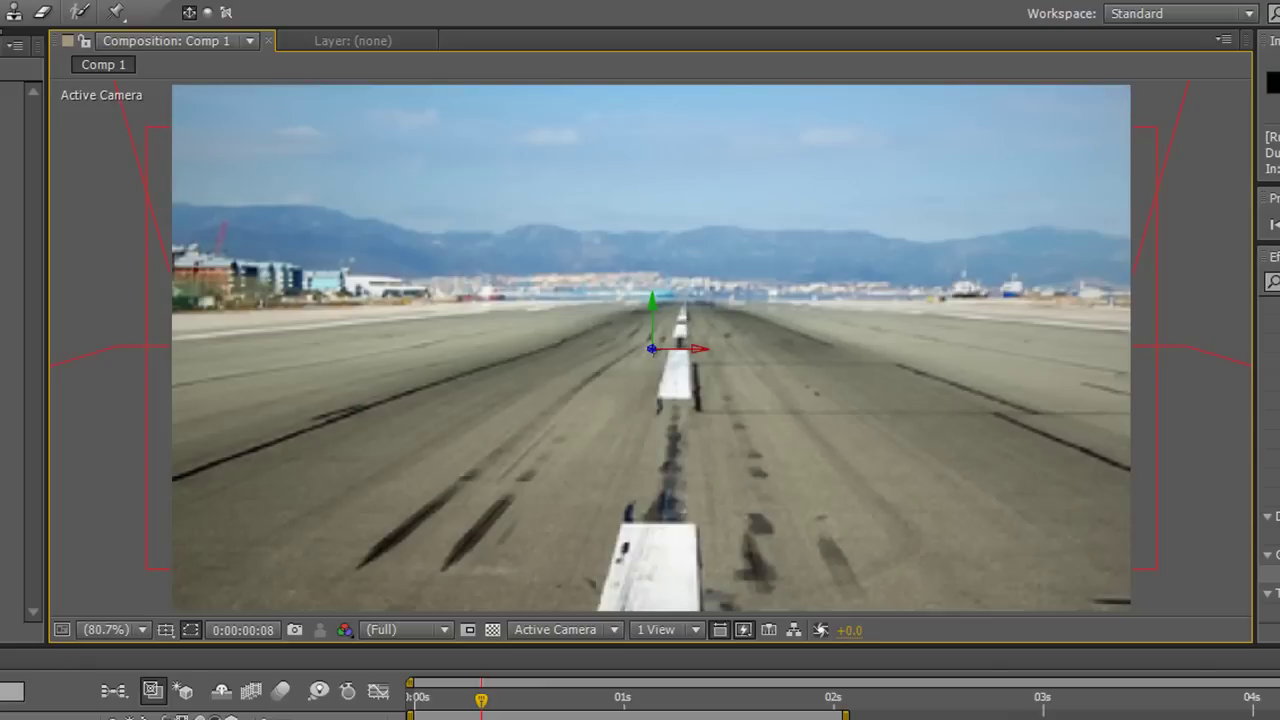
# Deselect all layers and orbit the camera to test how the photo sits in the scene.
pyautogui.hotkey('ctrl', 'shift', 'a')
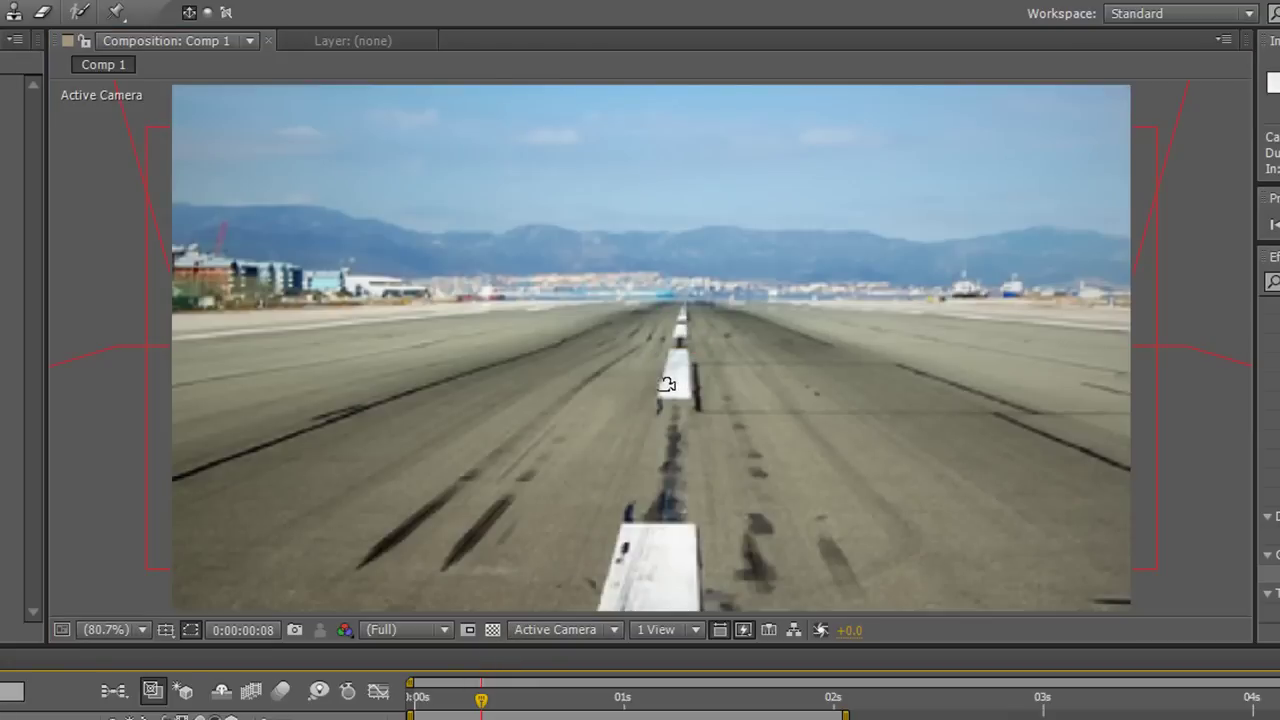
pyautogui.press('c')
pyautogui.moveTo(686, 391); pyautogui.dragTo(634, 362)
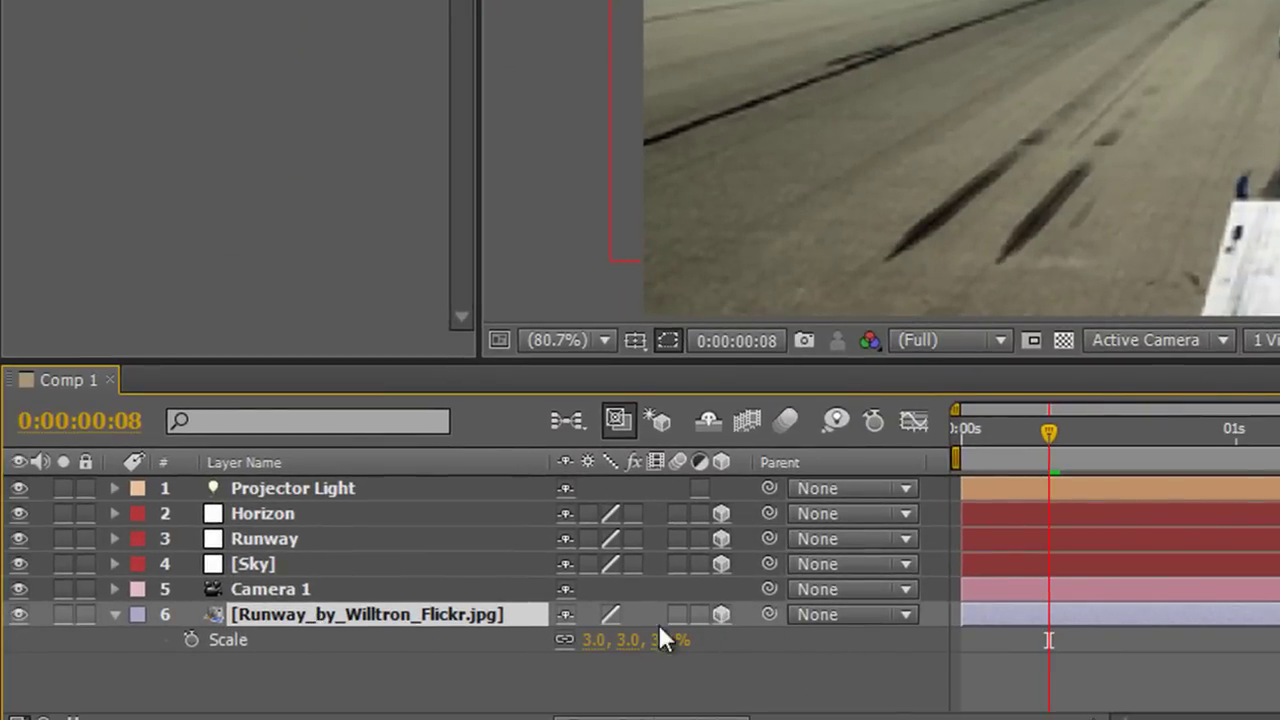
# Reveal the runway photo layer's Material Options and set Casts Shadows to Only.
pyautogui.doubleClick(113, 614)
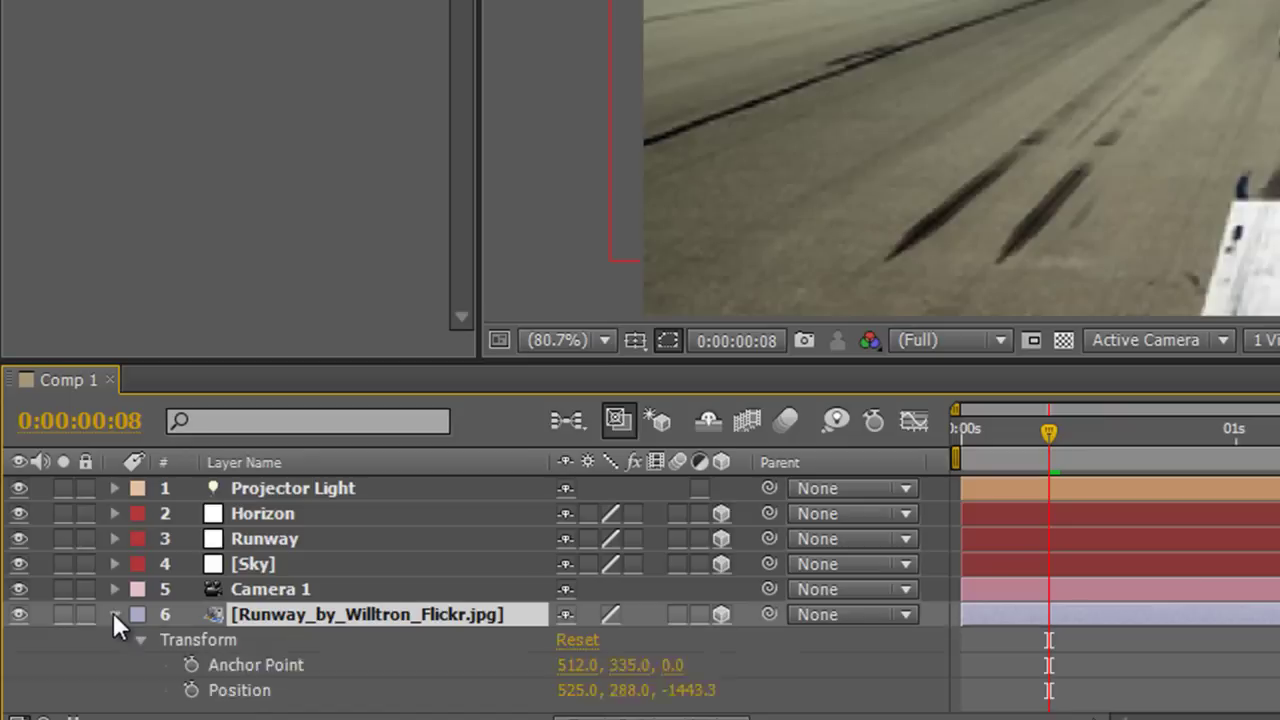
pyautogui.scroll(-3, 209, 586)
pyautogui.click(138, 515)
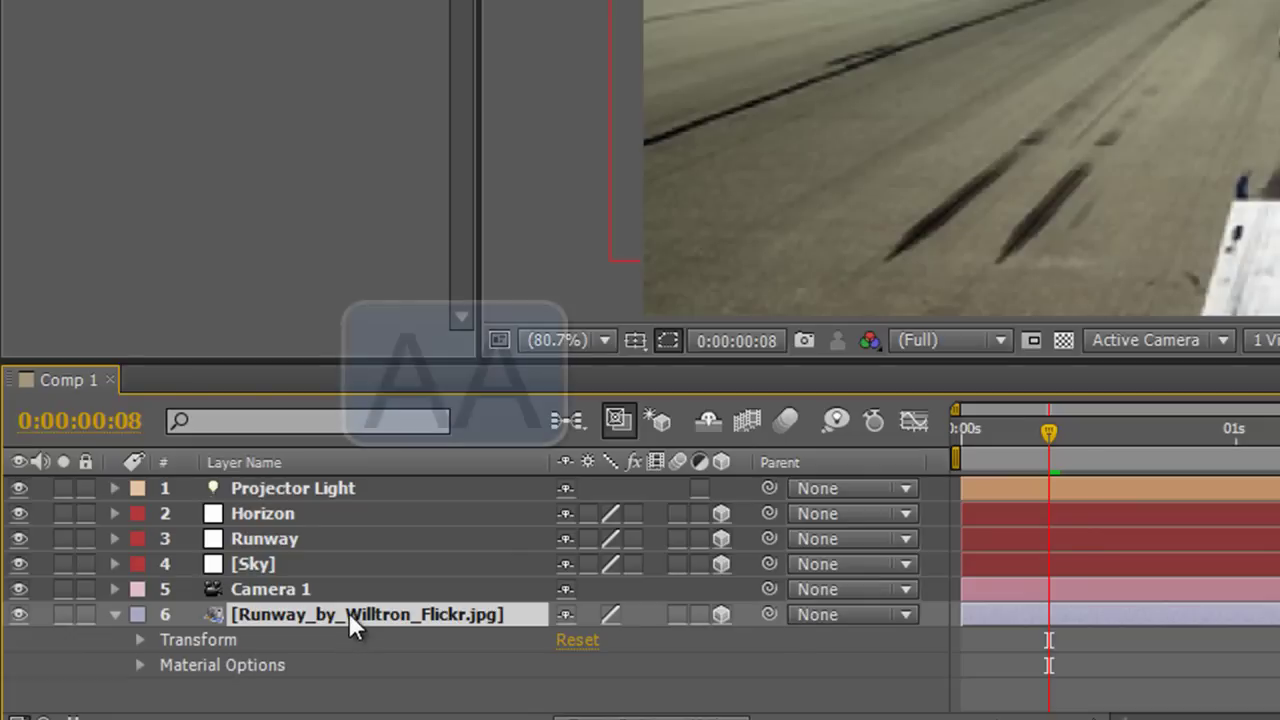
pyautogui.press('a')
pyautogui.press('a')
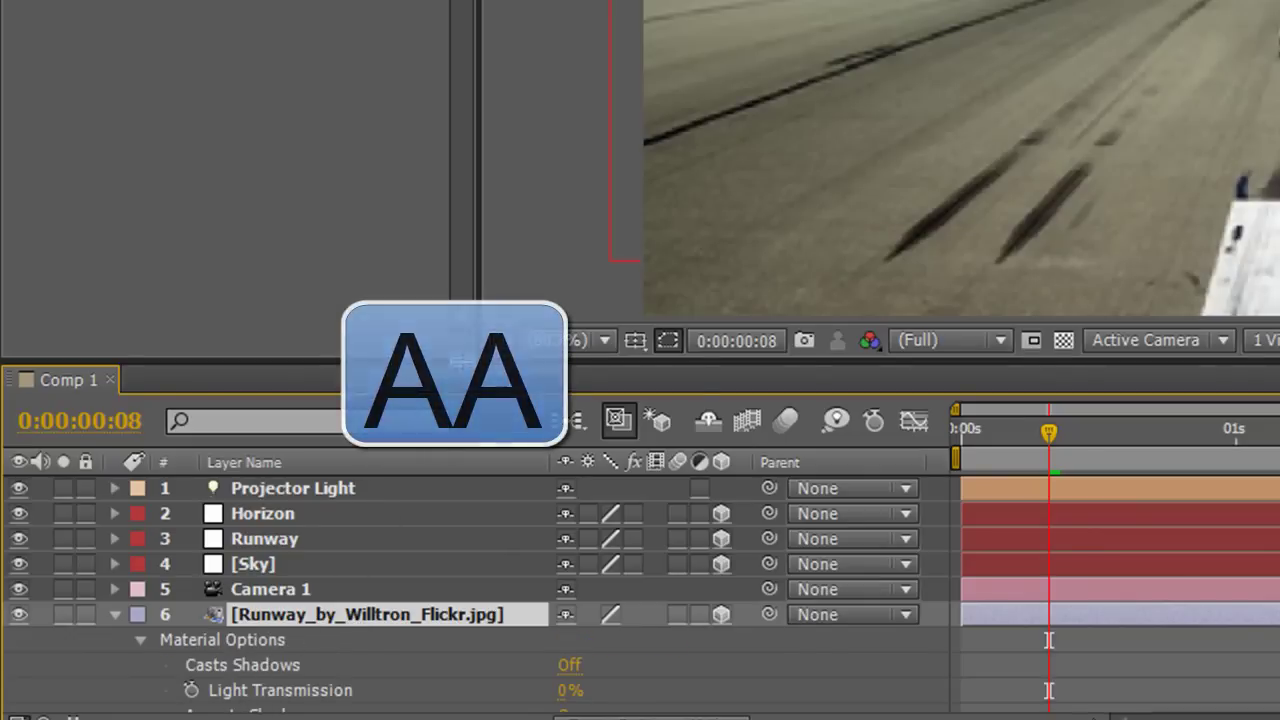
pyautogui.scroll(-2, 304, 643)
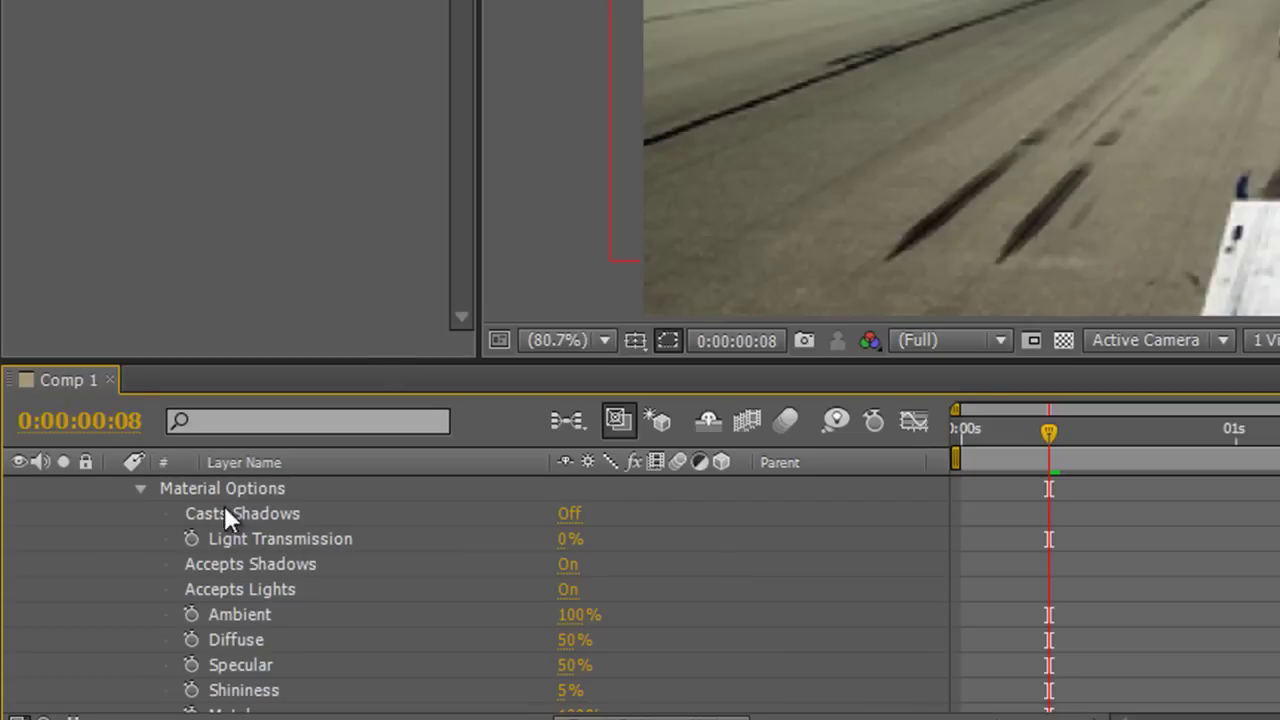
pyautogui.click(570, 515)
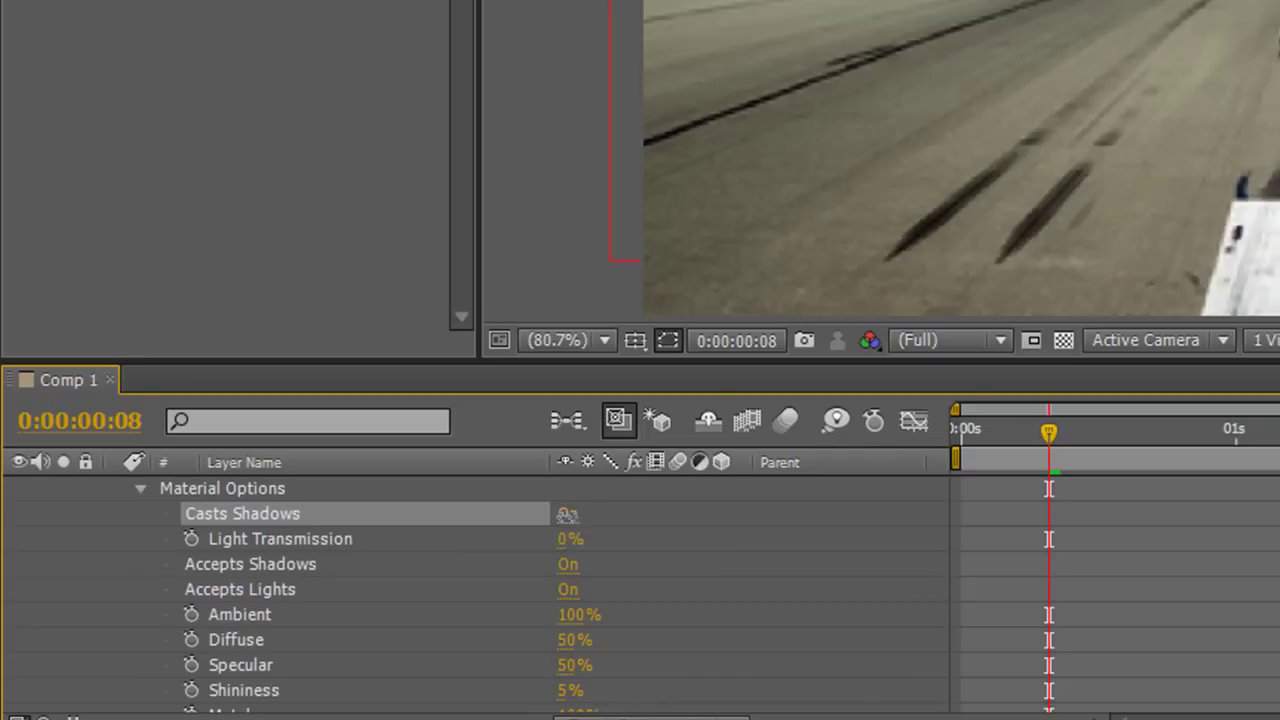
pyautogui.click(567, 513)
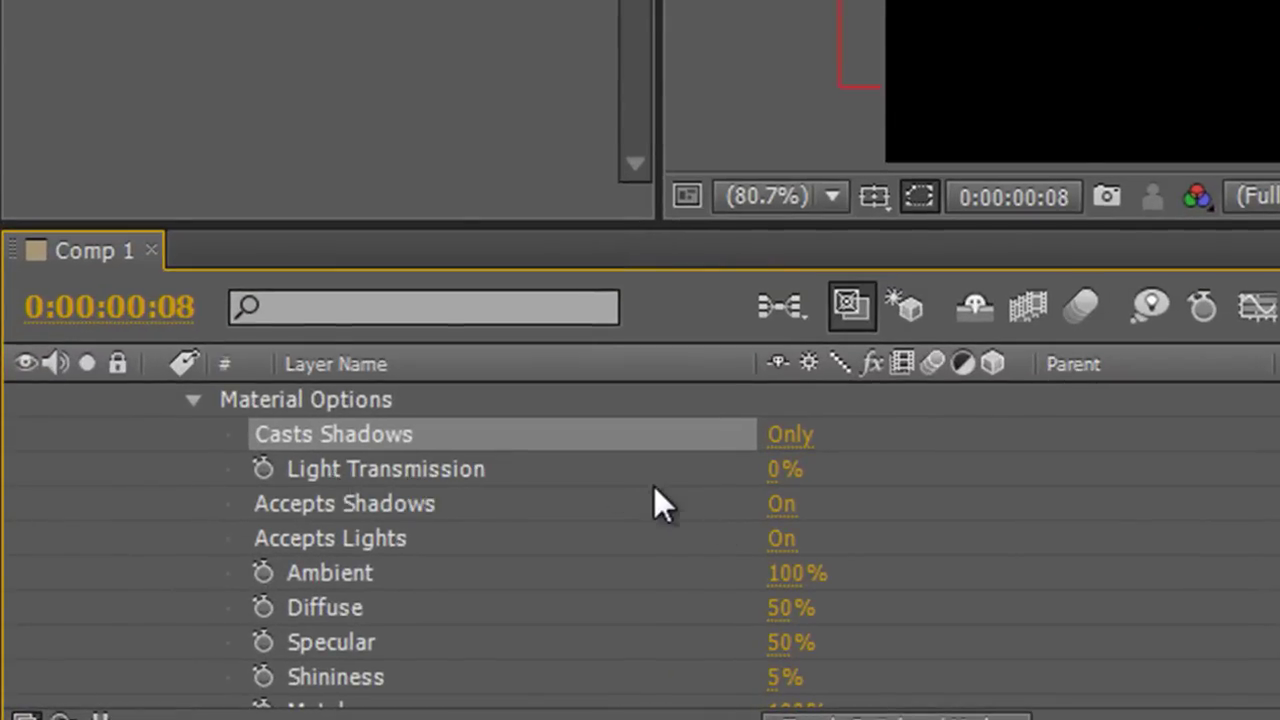
# Set the runway photo layer's Light Transmission to 100% and collapse its Material Options.
pyautogui.click(783, 504)
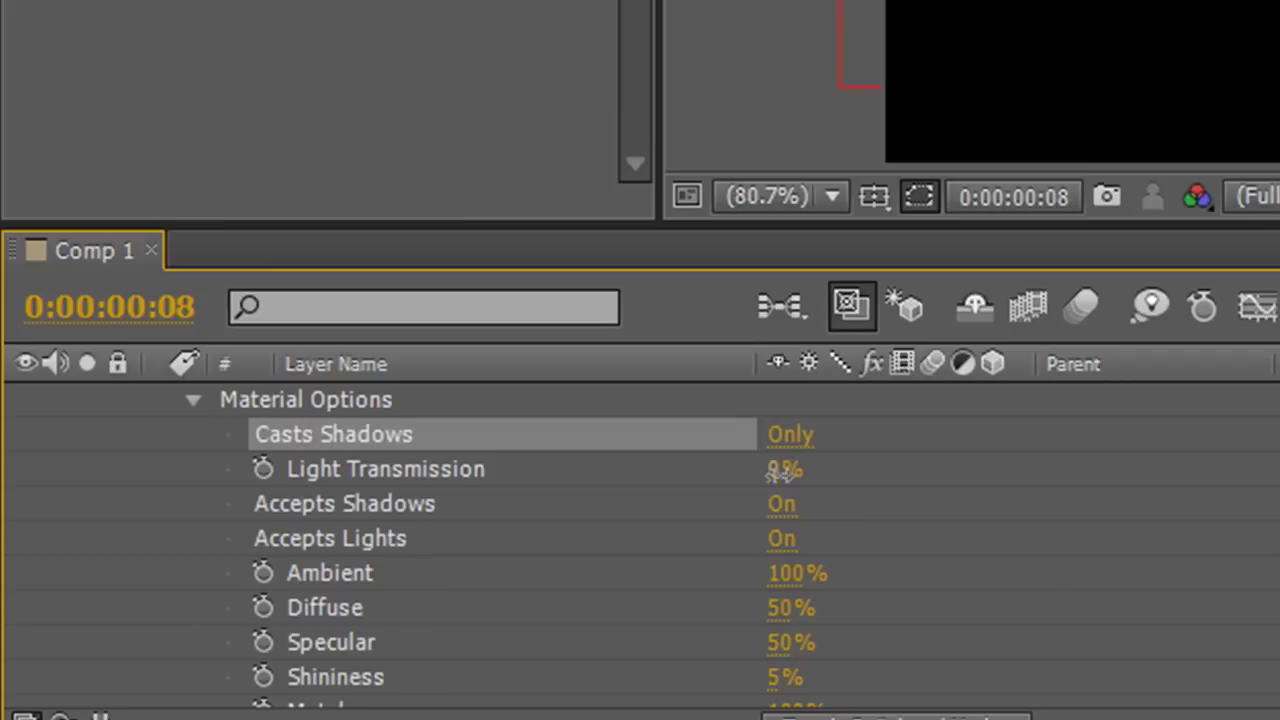
pyautogui.moveTo(789, 469); pyautogui.dragTo(1258, 480)
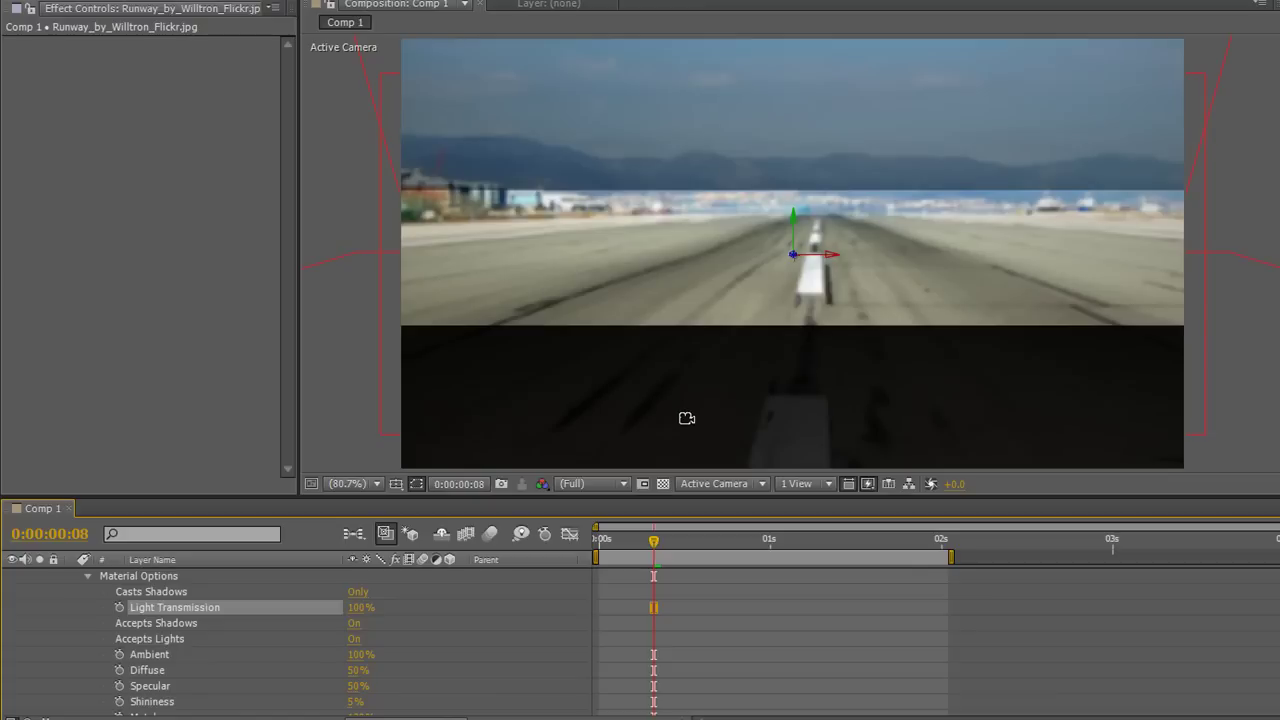
pyautogui.click(87, 578)
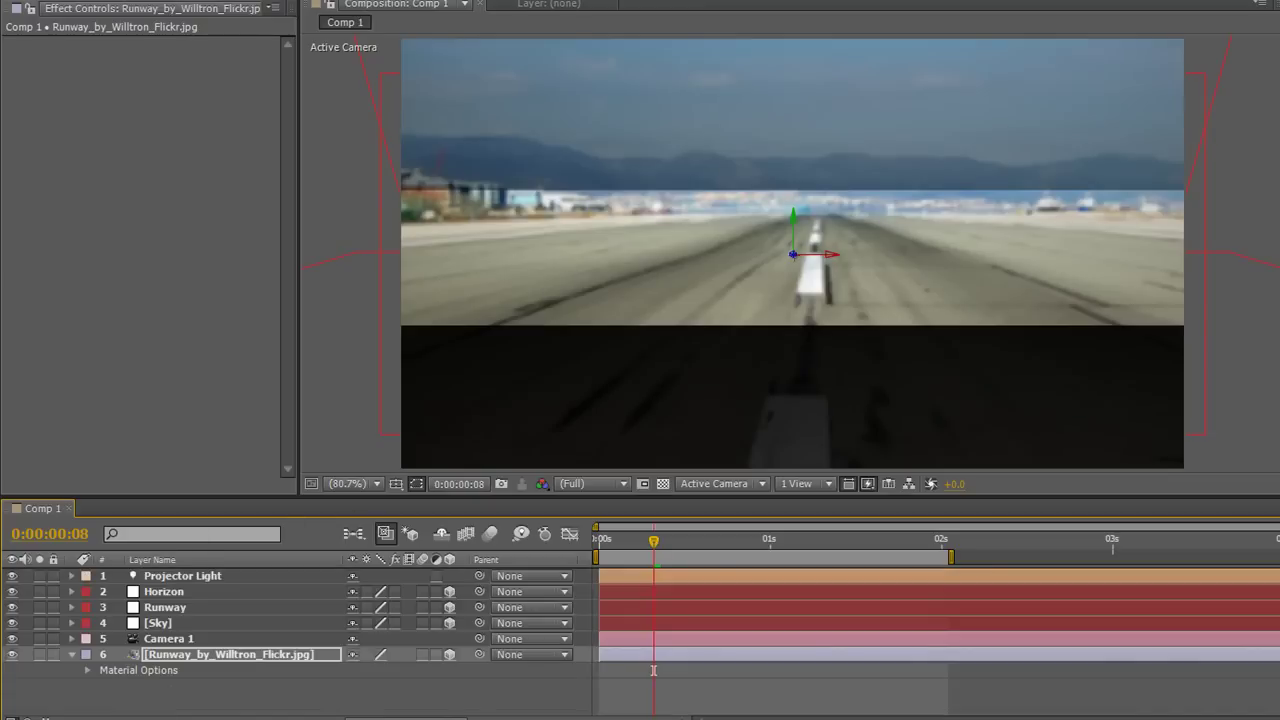
# Raise the Runway solid to a Y position of 269.
pyautogui.click(164, 607)
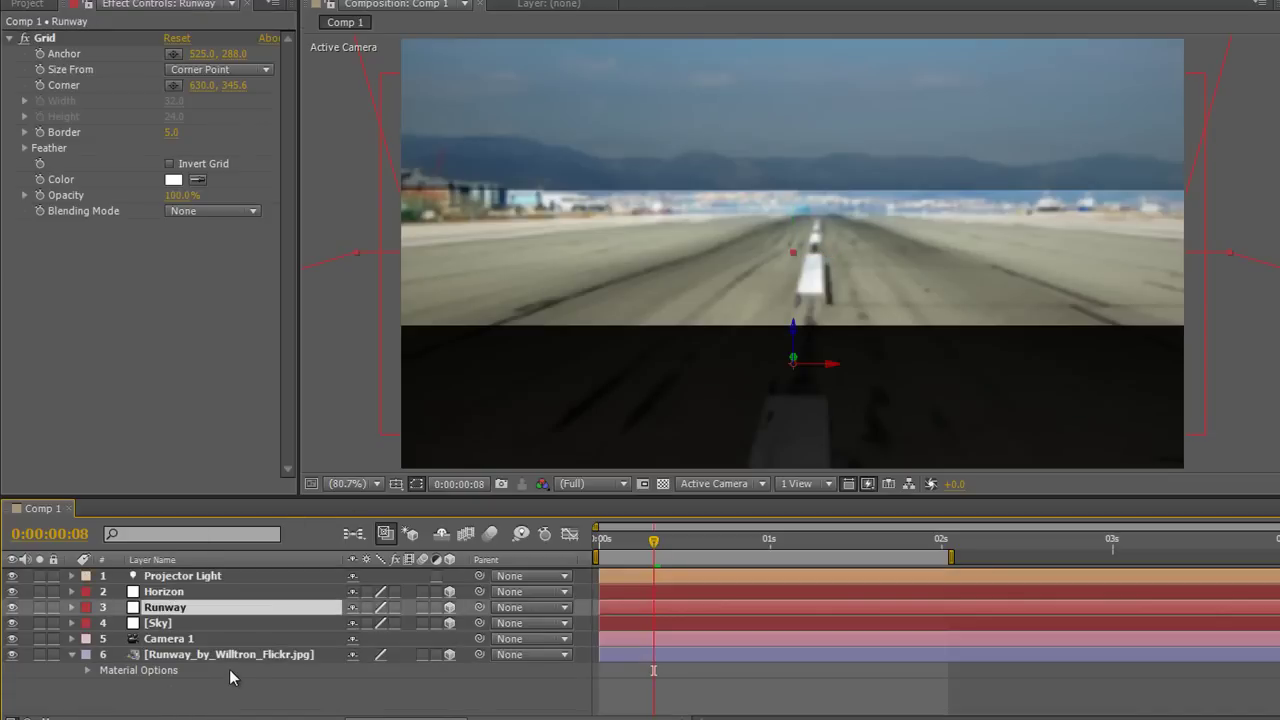
pyautogui.press('p')
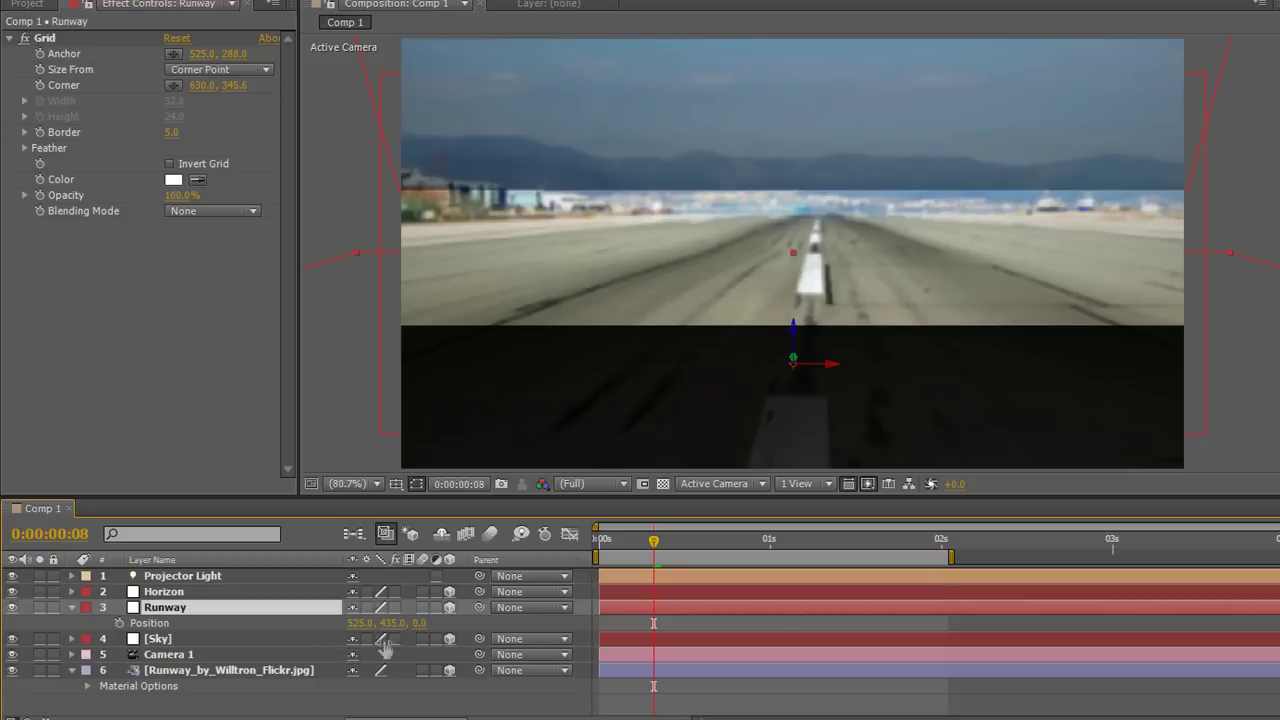
pyautogui.moveTo(392, 627); pyautogui.dragTo(269, 591)
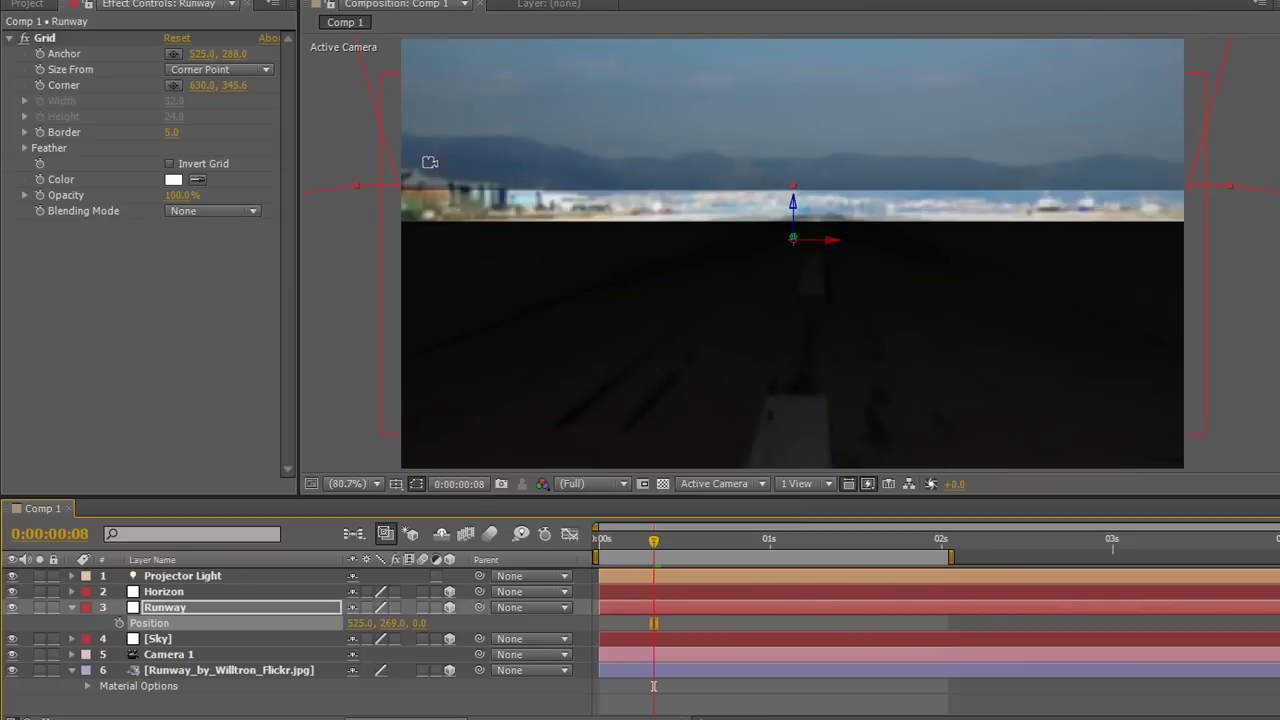
# Raise the Sky solid to a Y position of -67 and collapse the Runway and Sky layer properties.
pyautogui.click(172, 640)
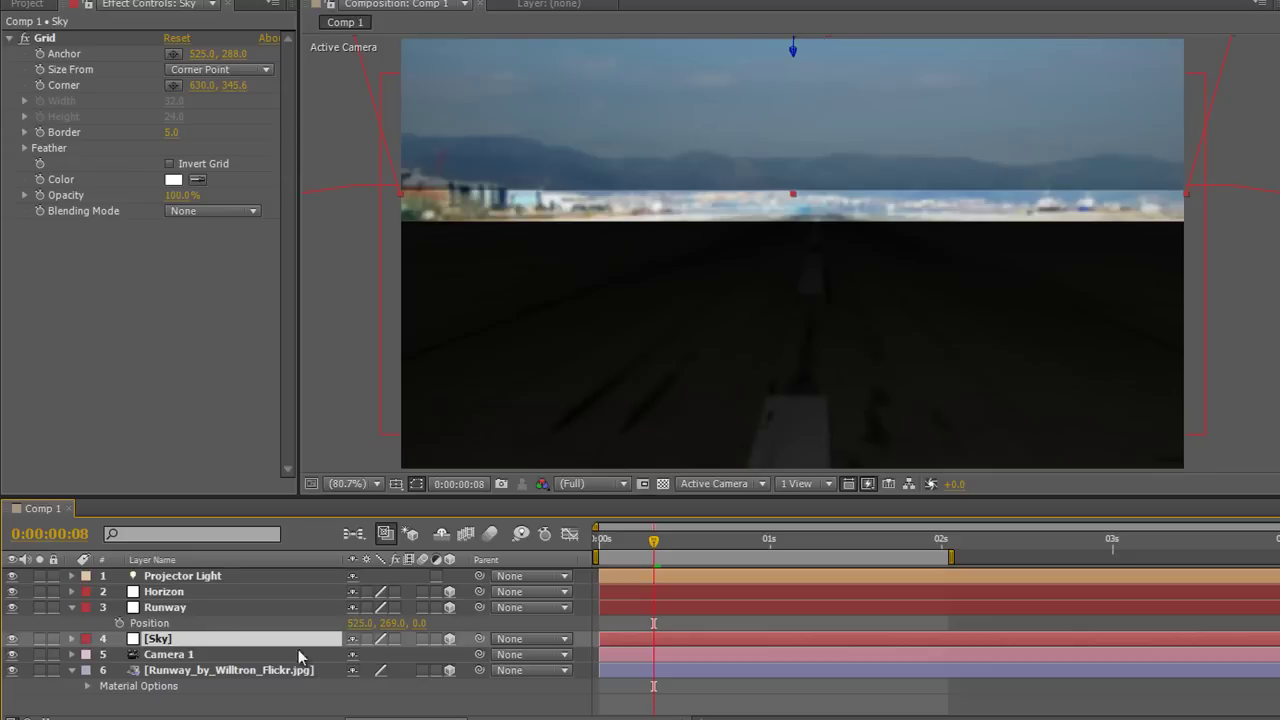
pyautogui.press('p')
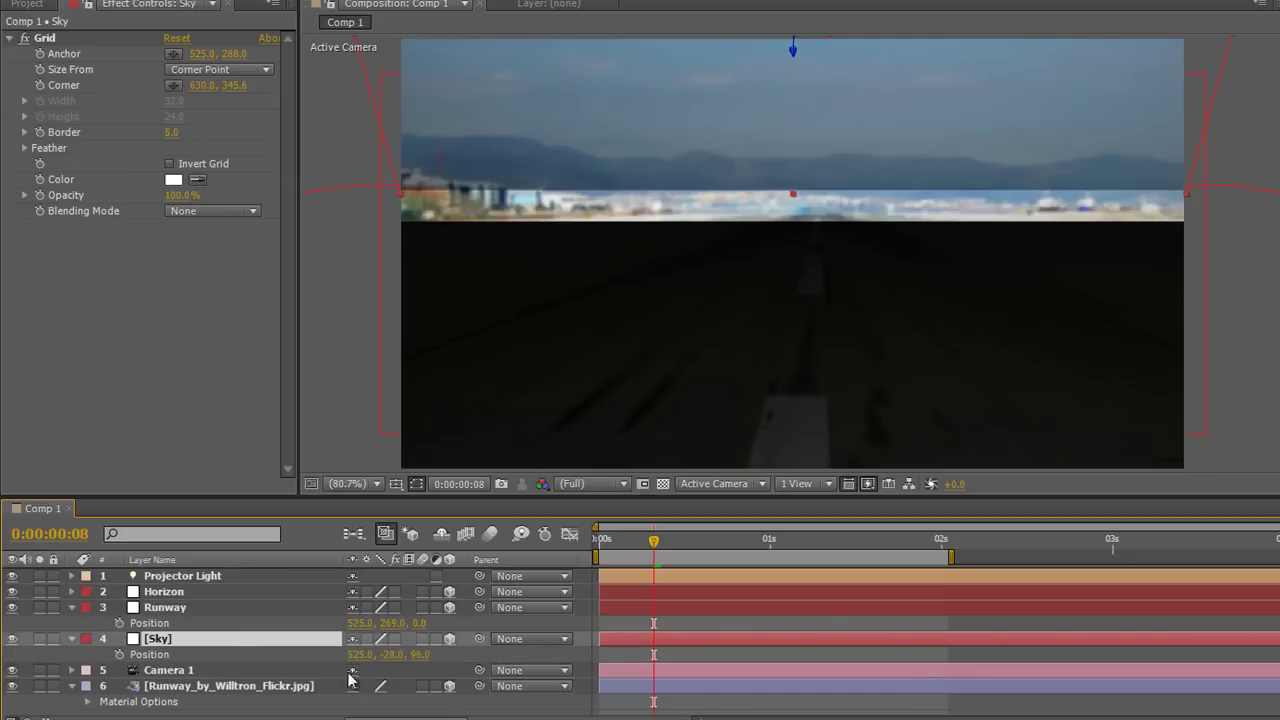
pyautogui.moveTo(390, 655); pyautogui.dragTo(355, 654)
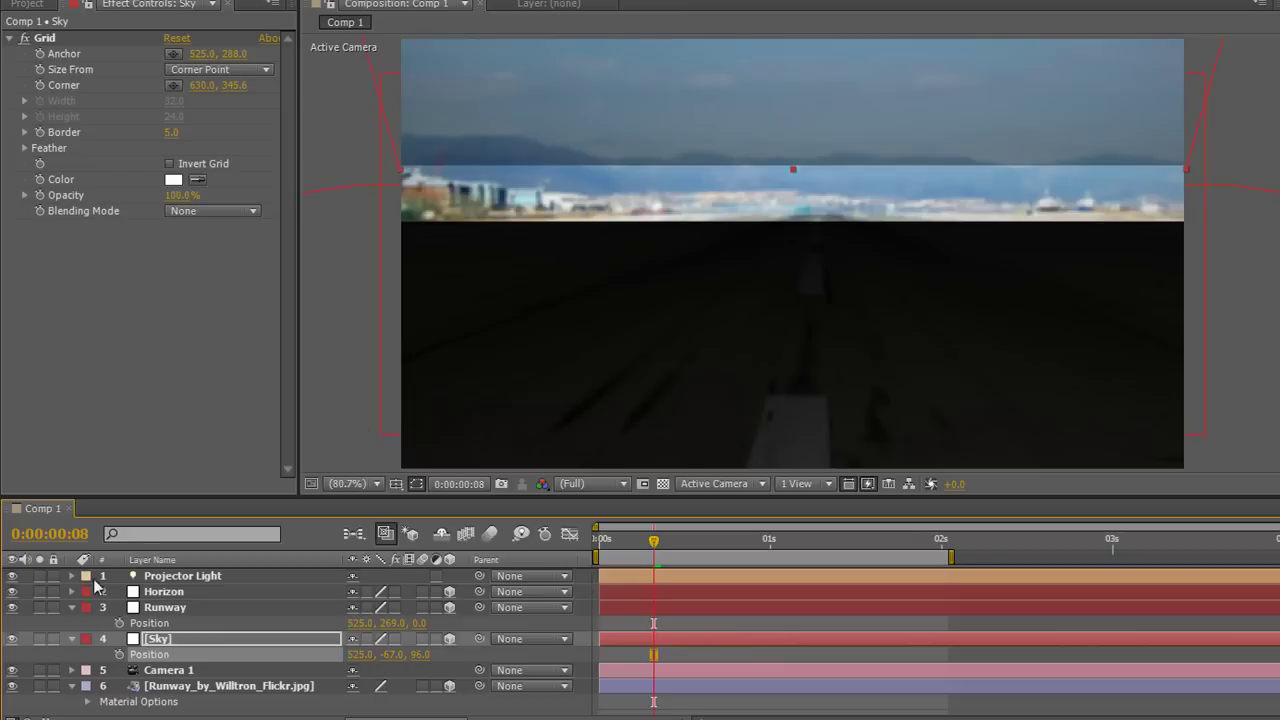
pyautogui.click(73, 615)
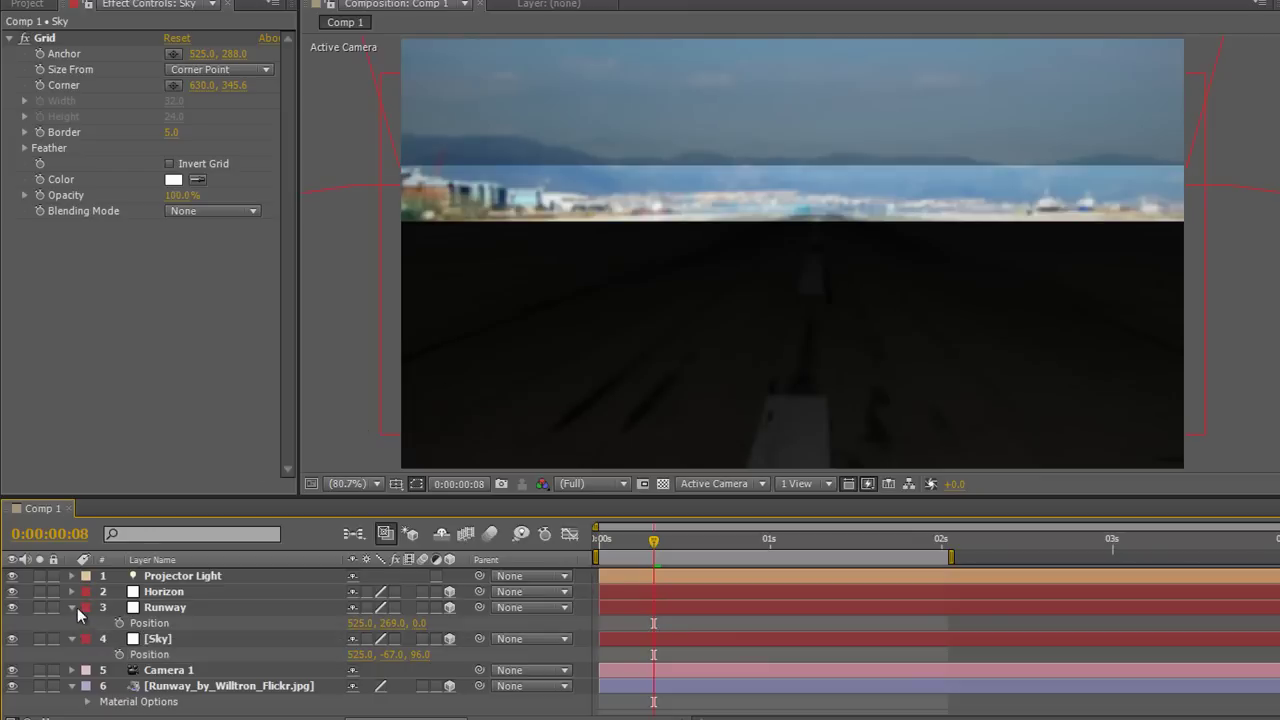
pyautogui.click(73, 607)
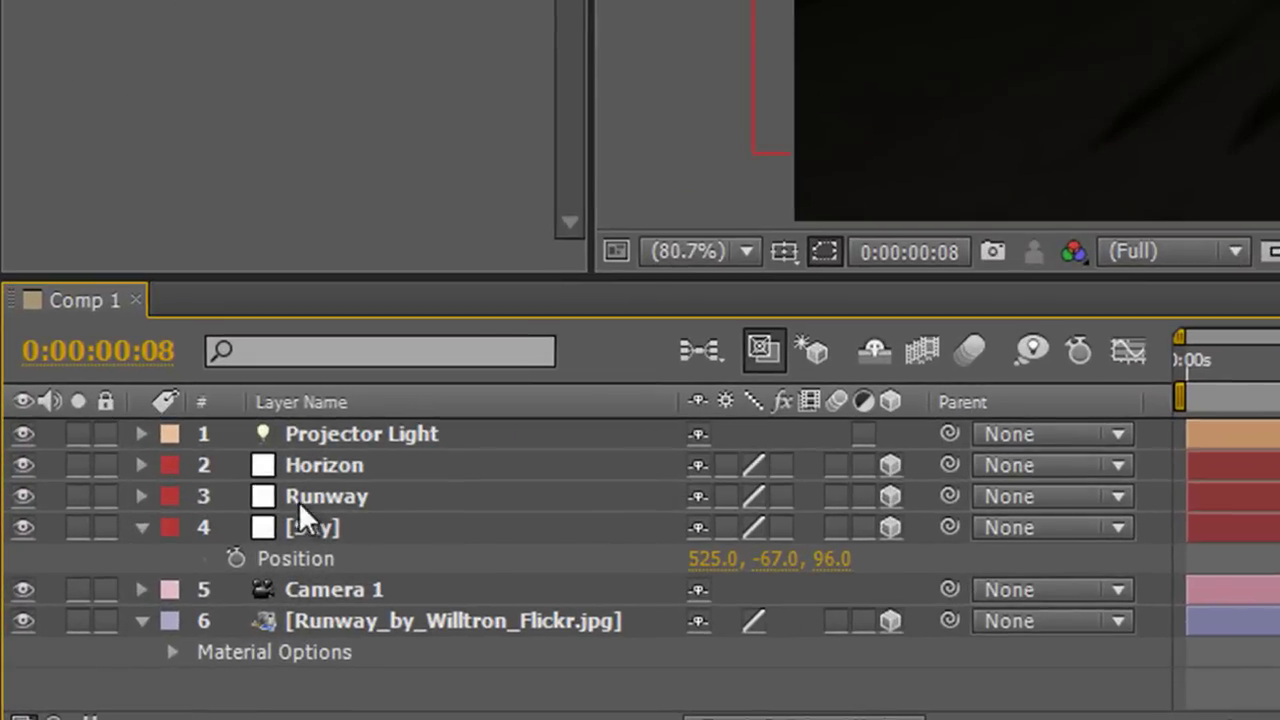
pyautogui.click(139, 529)
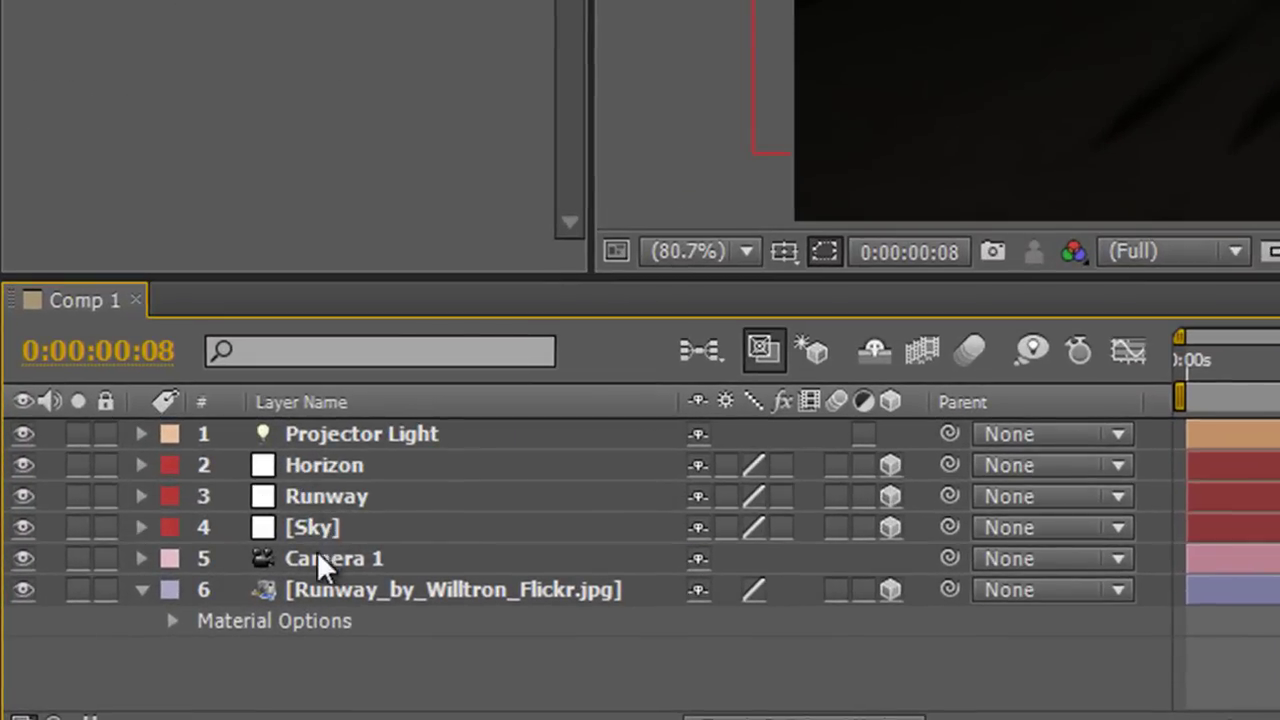
# Turn off Accepts Lights in the Material Options of the Horizon, Runway and Sky solids together.
pyautogui.click(306, 463)
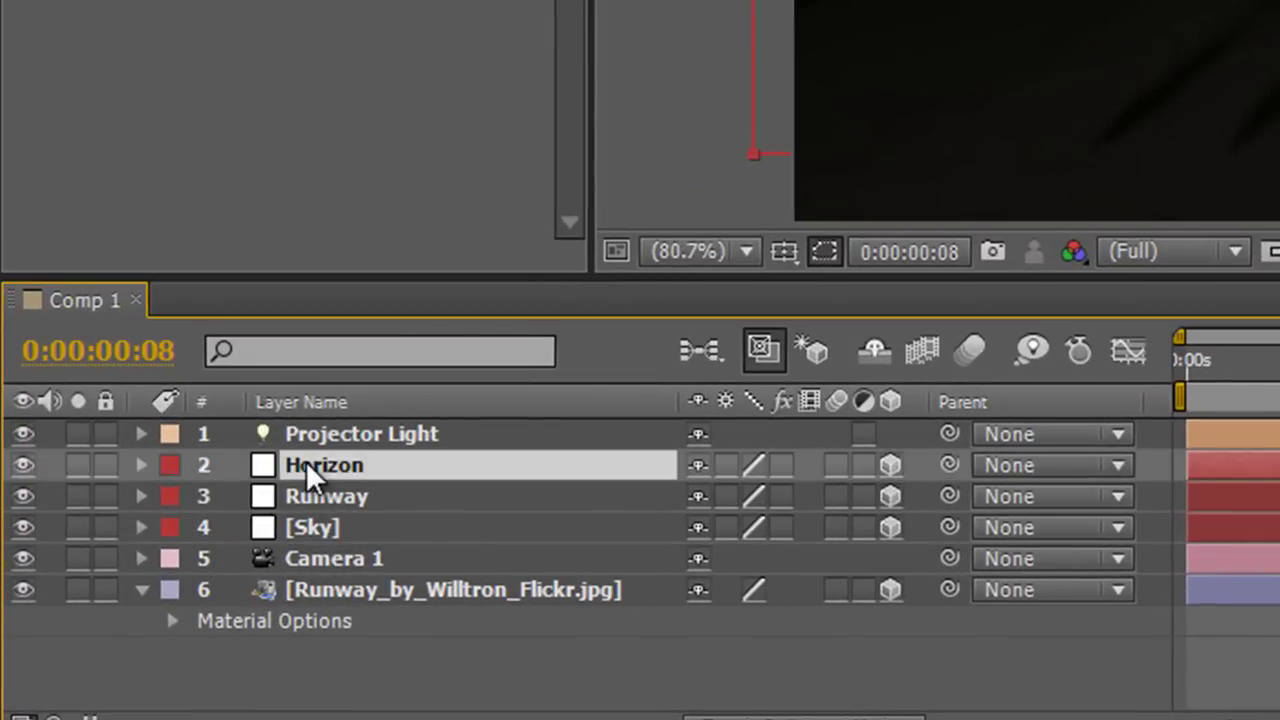
pyautogui.keyDown('shift'); pyautogui.click(304, 530); pyautogui.keyUp('shift')
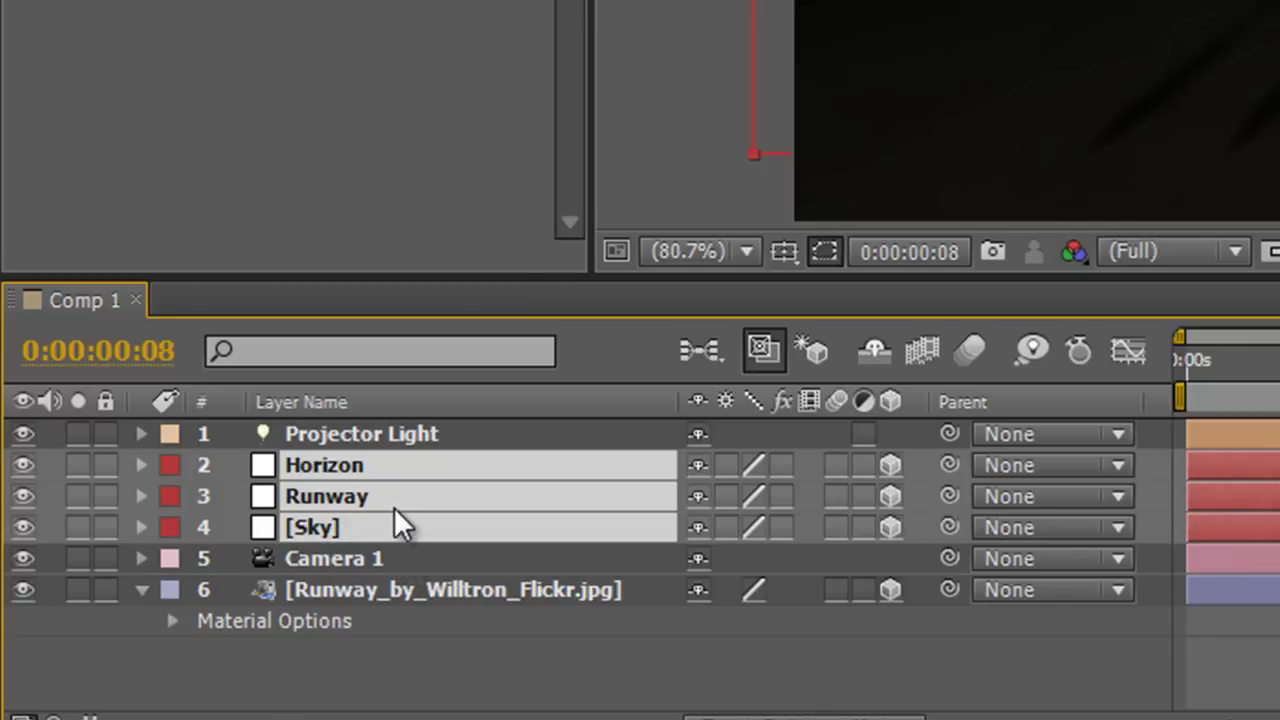
pyautogui.press('a')
pyautogui.press('a')
pyautogui.scroll(-3, 406, 526)
pyautogui.scroll(6, 407, 524)
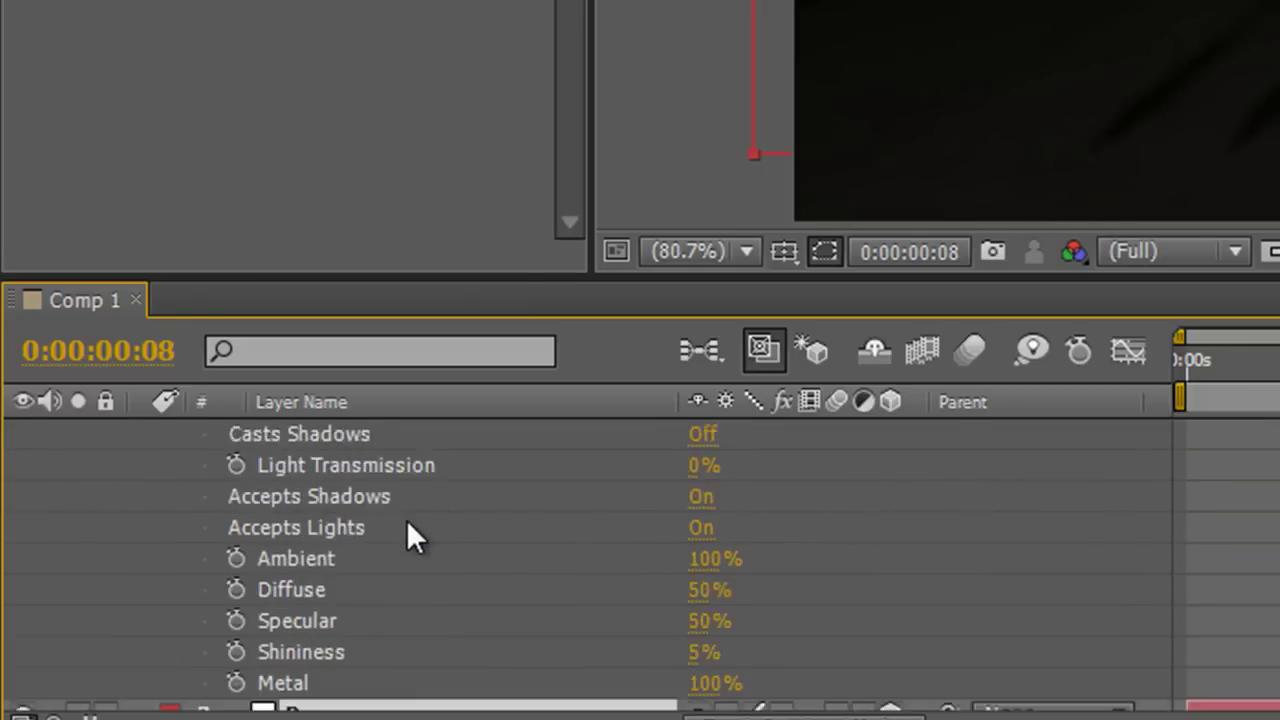
pyautogui.scroll(-3, 407, 527)
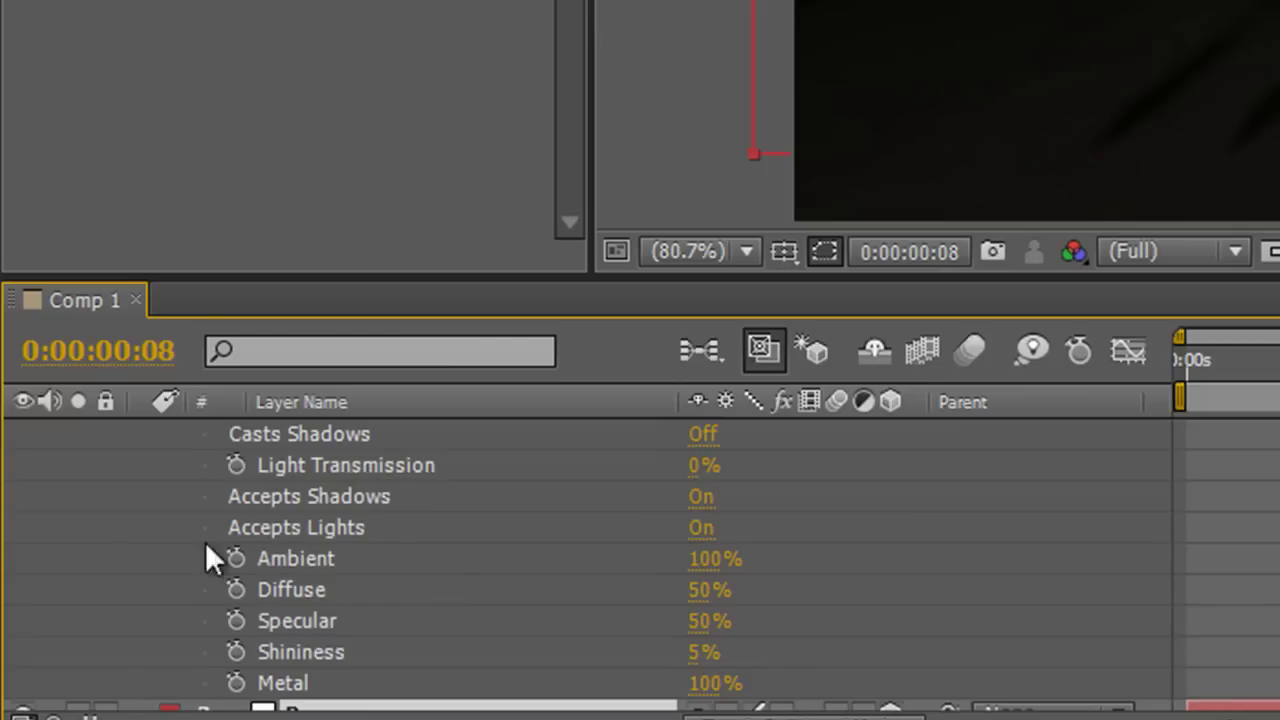
pyautogui.scroll(2, 282, 596)
pyautogui.scroll(-13, 282, 596)
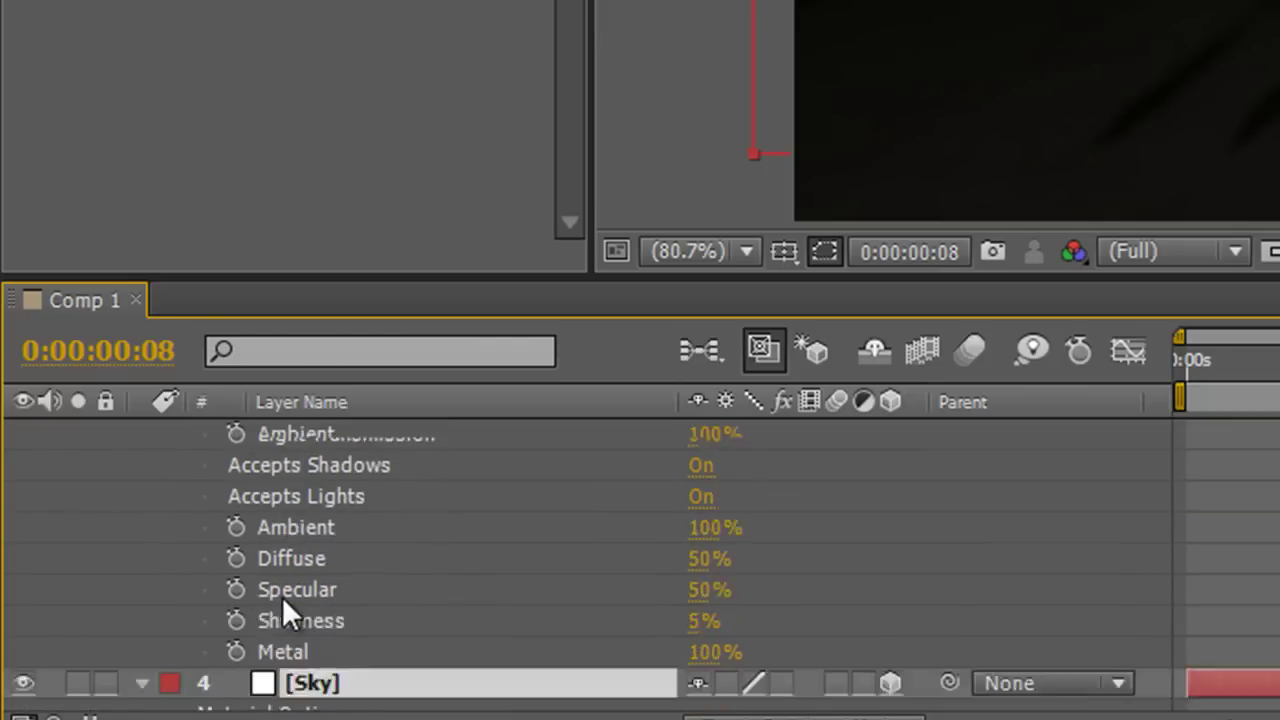
pyautogui.scroll(3, 282, 596)
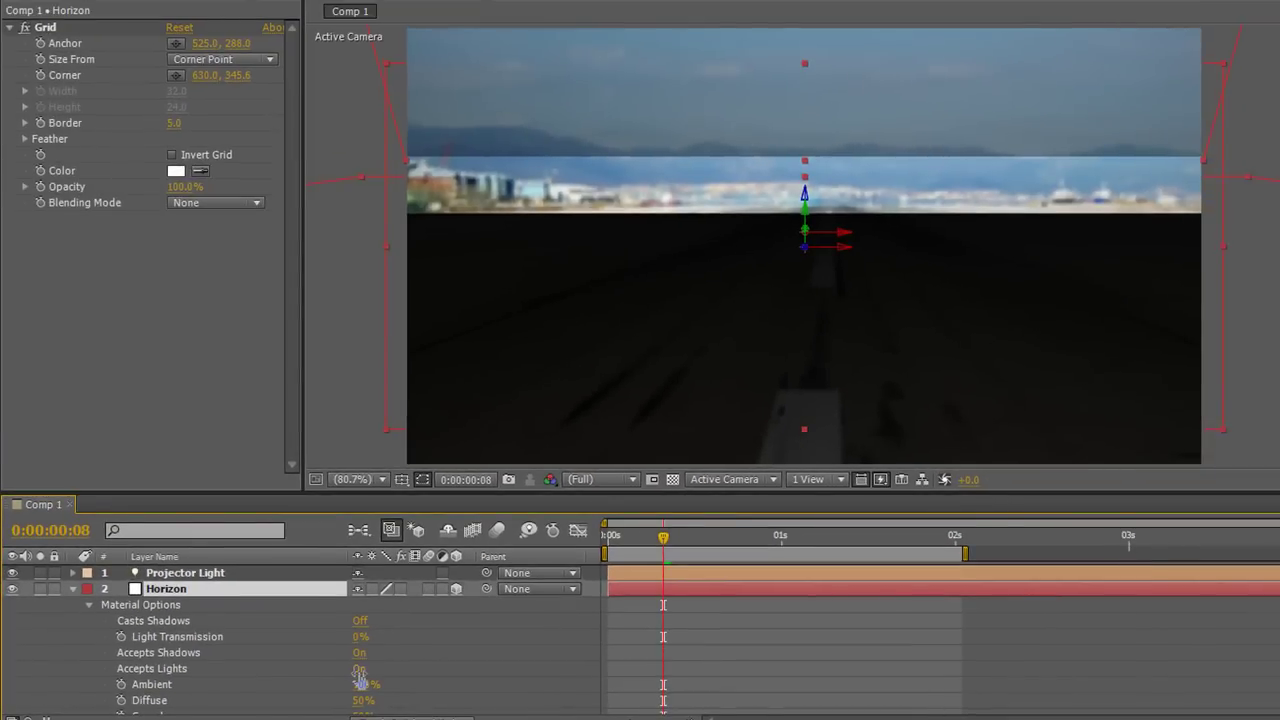
pyautogui.click(359, 669)
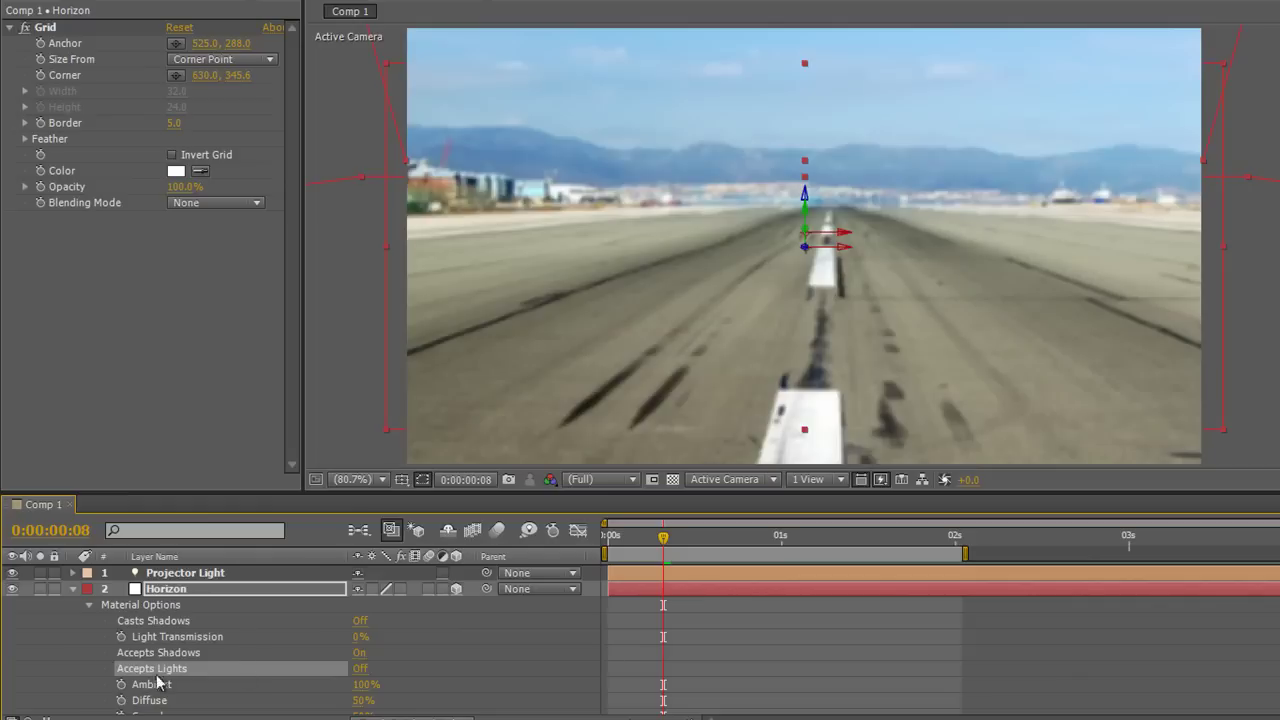
# Collapse the properties of the Horizon, Runway and Sky solids and orbit the camera to inspect the projected scene.
pyautogui.click(72, 590)
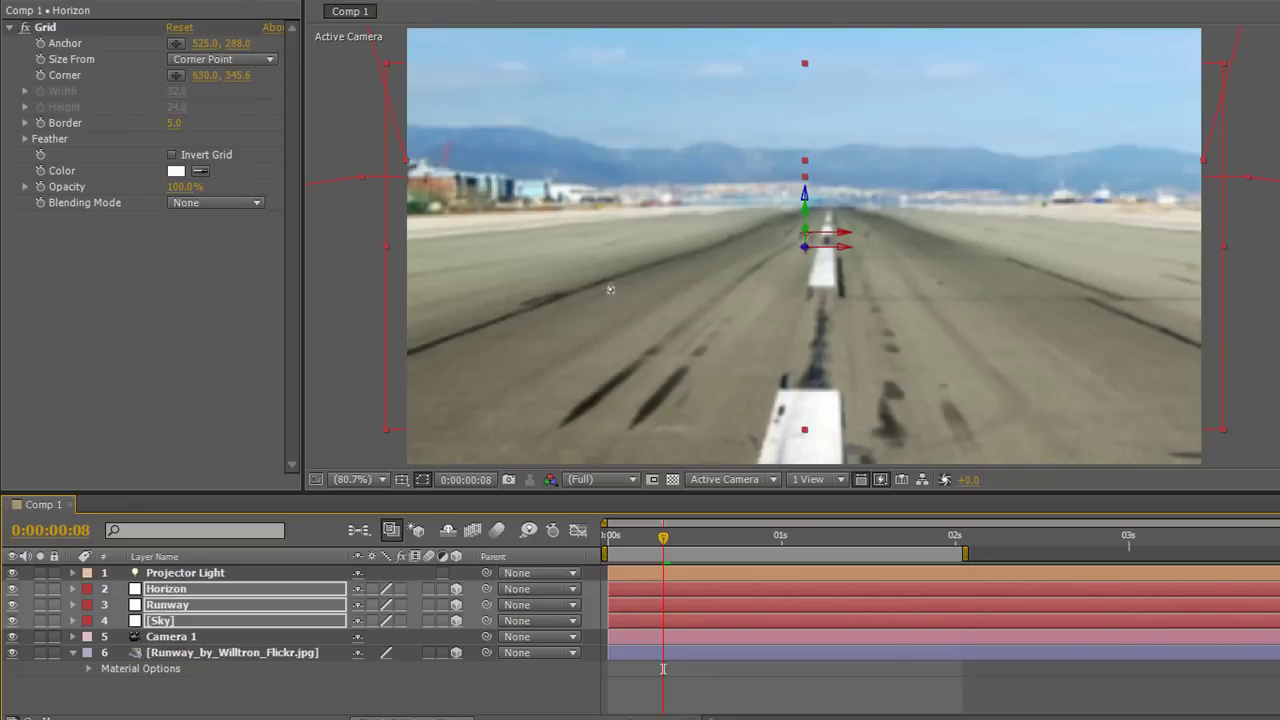
pyautogui.click(632, 242)
pyautogui.moveTo(632, 244); pyautogui.dragTo(730, 398)
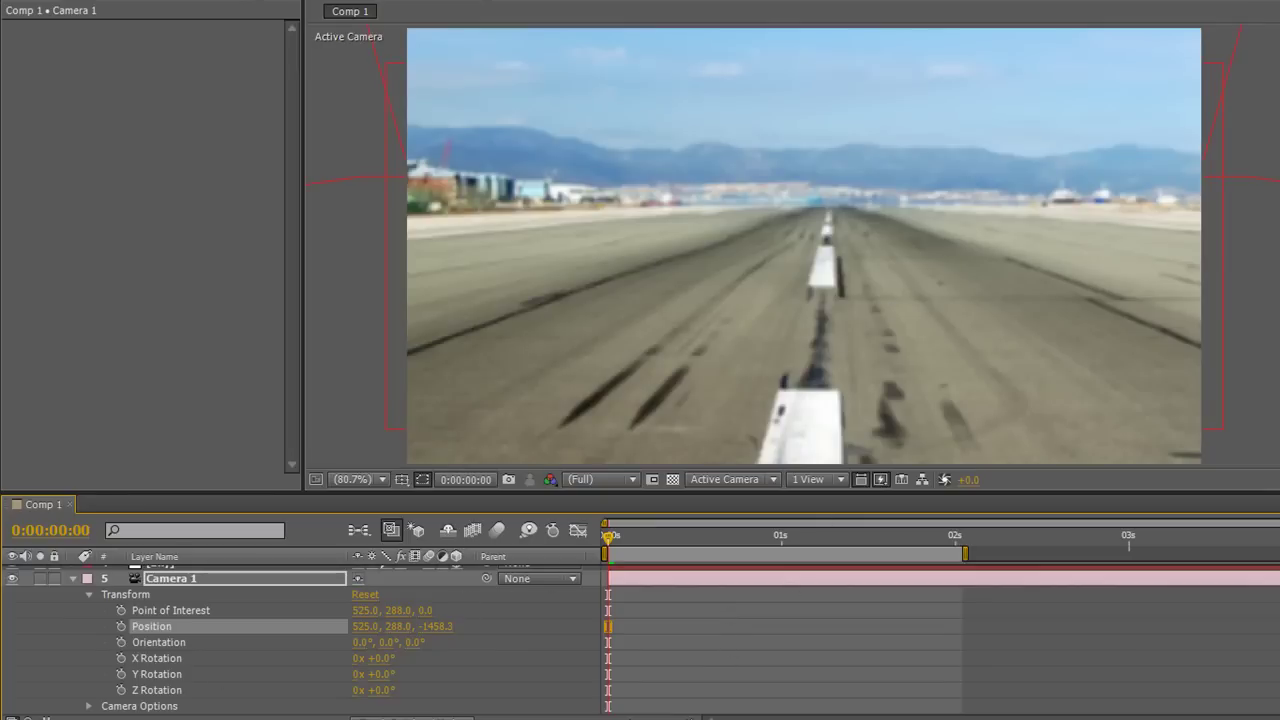
# Animate Camera 1's Position with a keyframe at 0:00:00:00 and another at 0:00:02:00, orbited and moved in to about 756.6, 281.7, -1142.7.
pyautogui.click(121, 626)
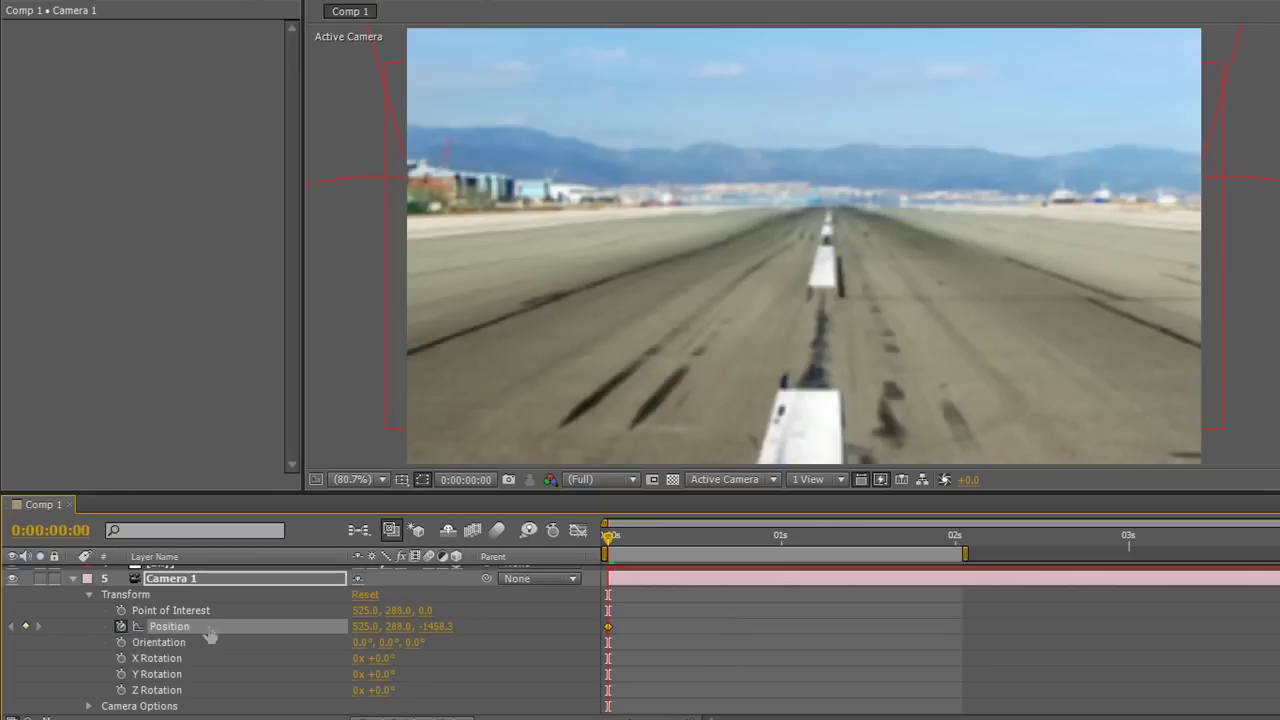
pyautogui.click(614, 540)
pyautogui.moveTo(614, 540); pyautogui.dragTo(957, 569)
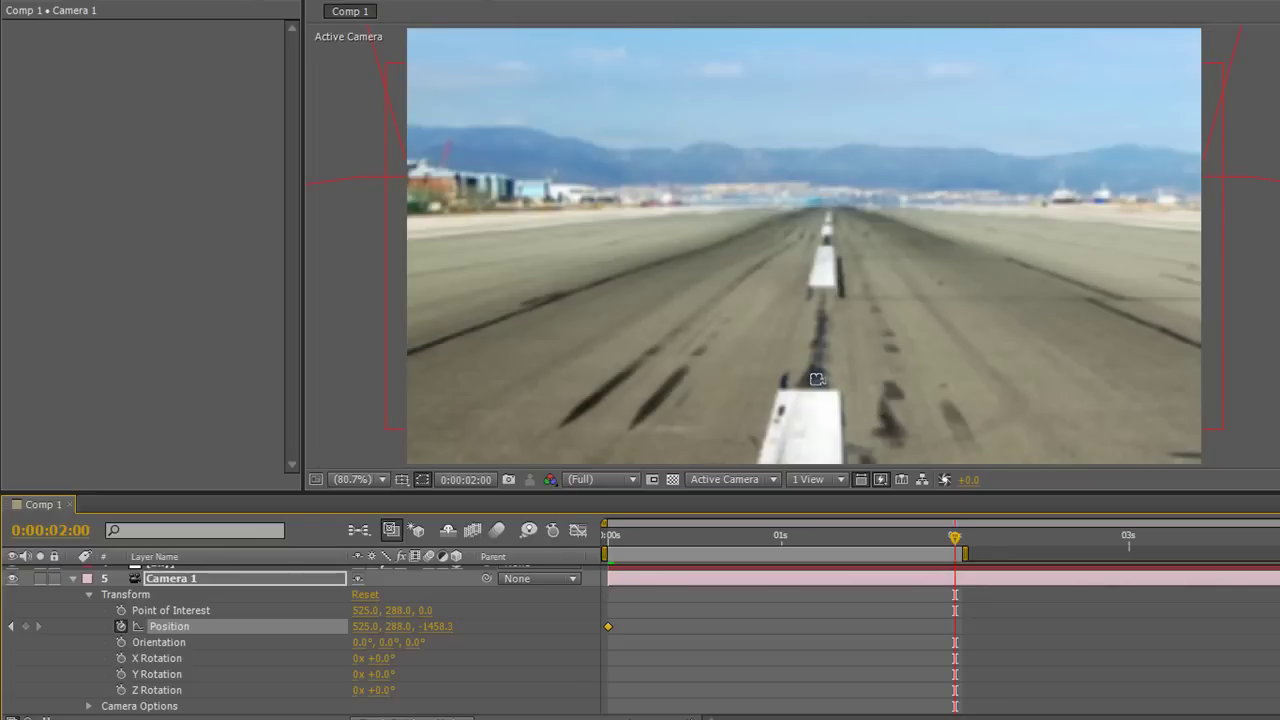
pyautogui.moveTo(814, 368); pyautogui.dragTo(789, 266)
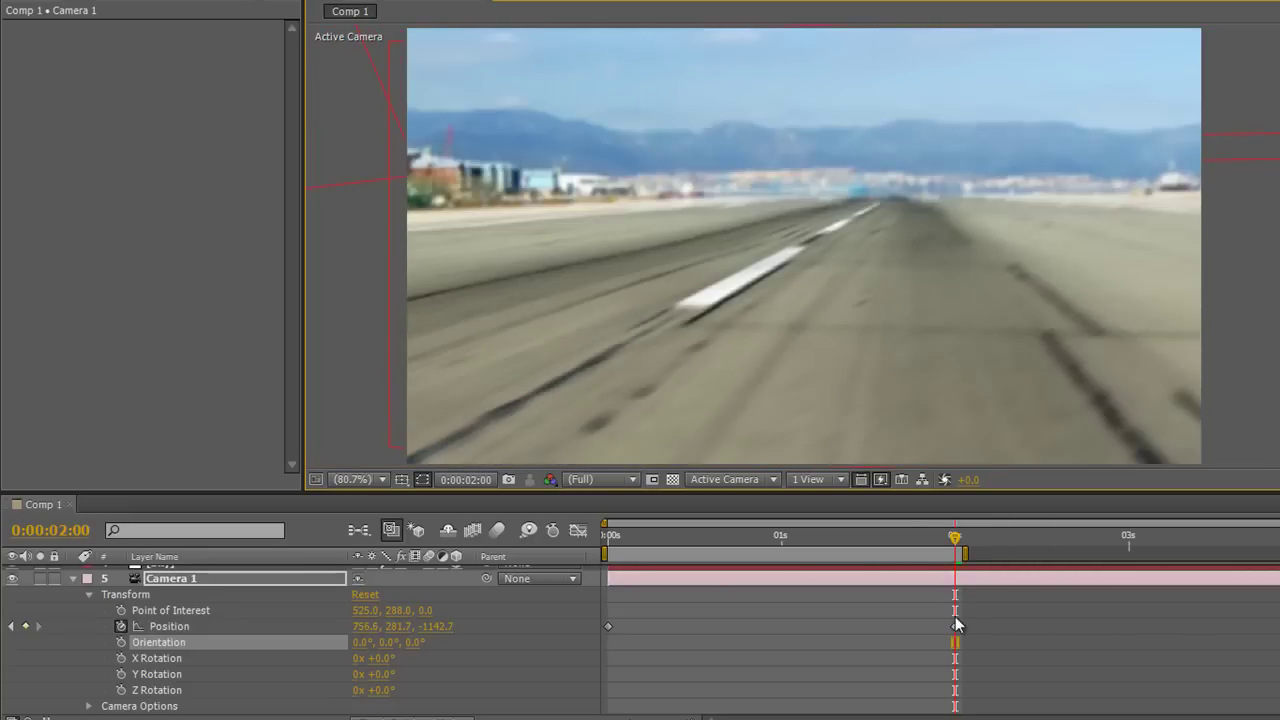
# Scrub from two seconds back to the first frame to review the camera move.
pyautogui.click(949, 537)
pyautogui.moveTo(899, 544); pyautogui.dragTo(586, 630)
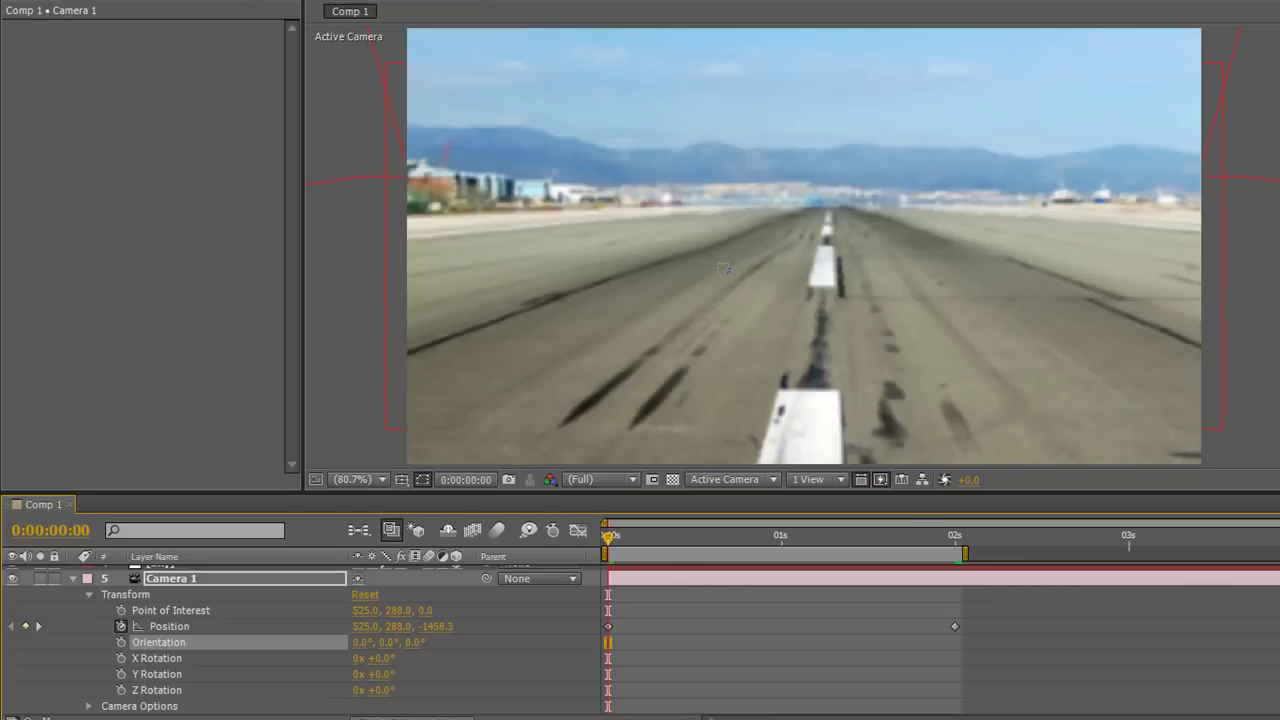
pyautogui.click(614, 540)
pyautogui.moveTo(625, 552); pyautogui.dragTo(537, 590)
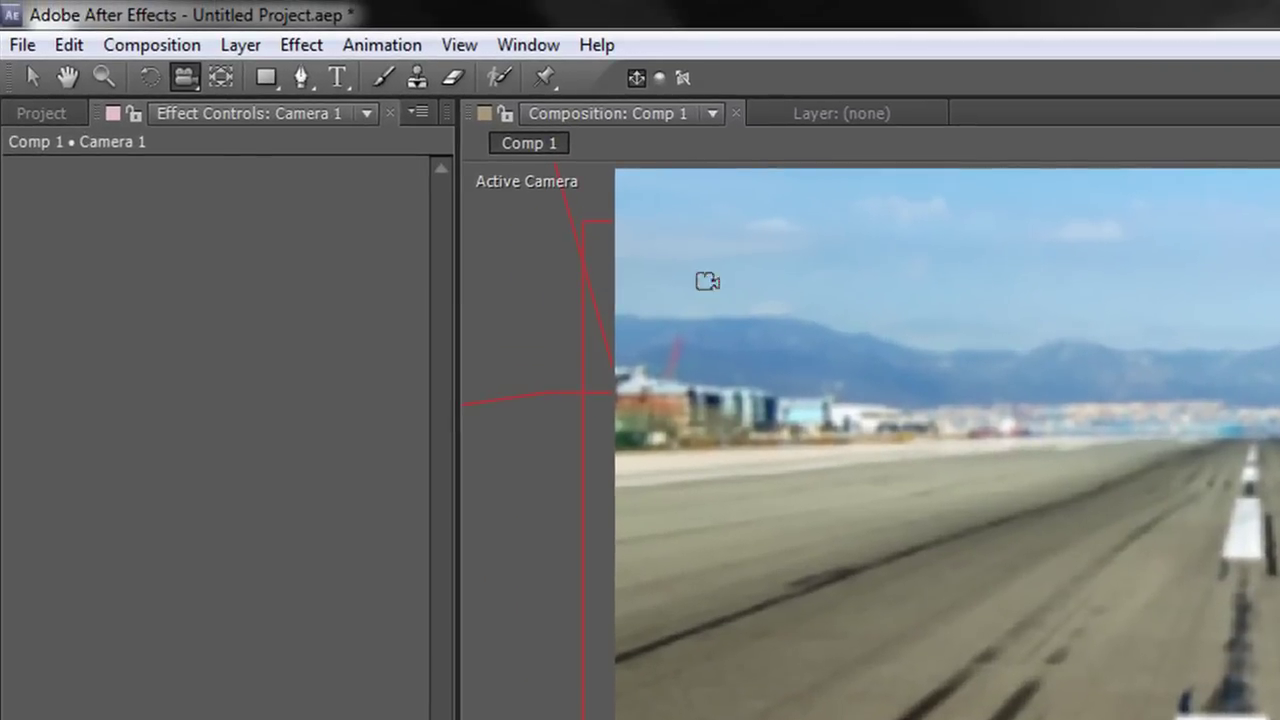
# Set the composition's Advanced 3D Shadow Map Resolution to 4000 and run a RAM preview.
pyautogui.click(172, 42)
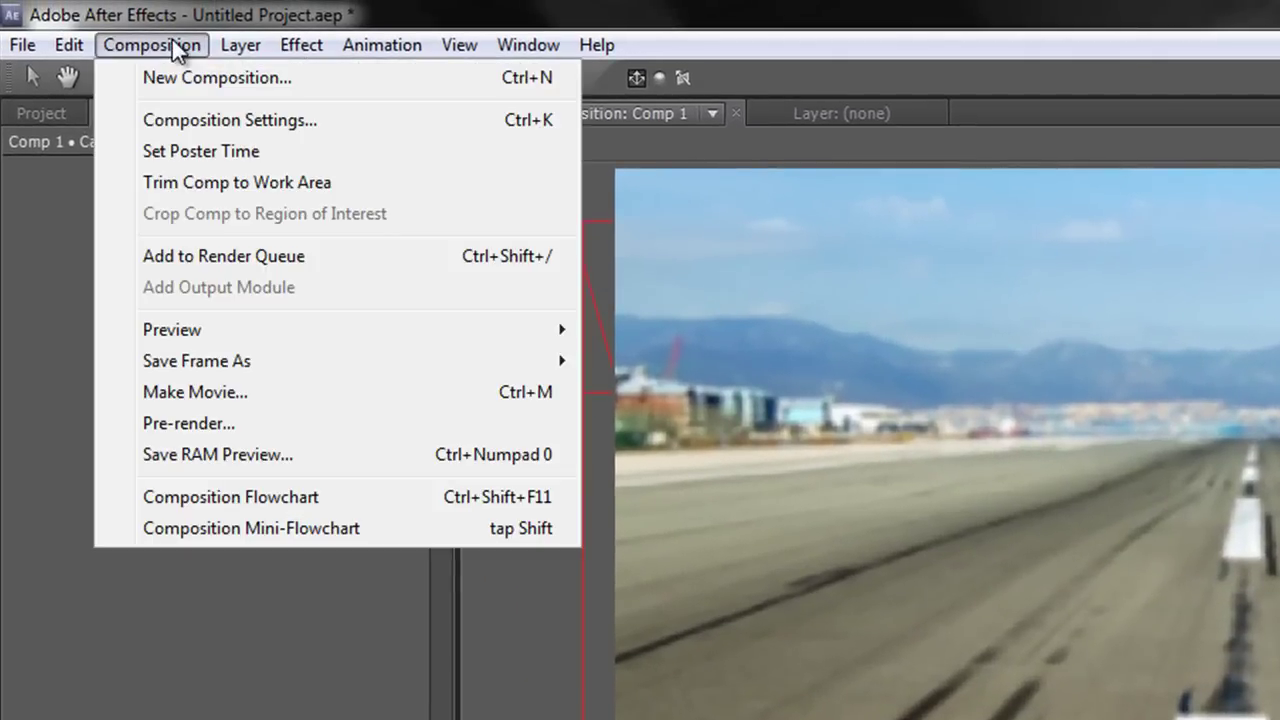
pyautogui.click(212, 120)
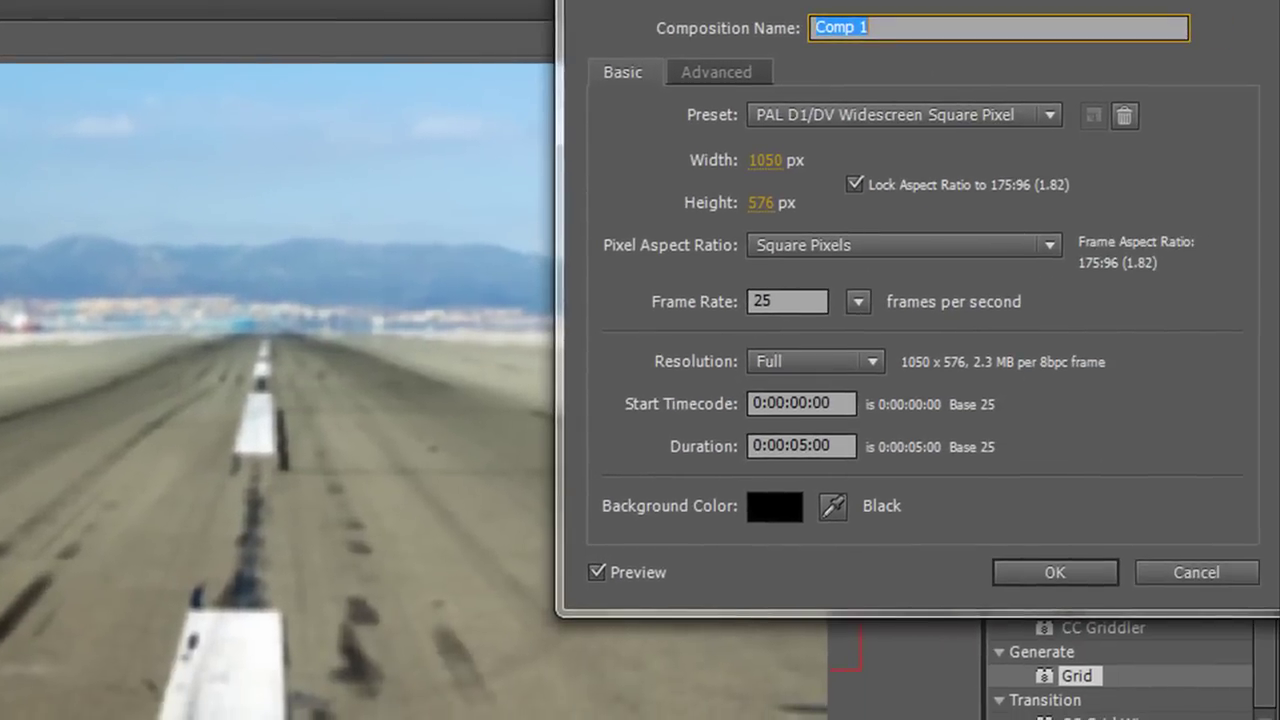
pyautogui.moveTo(809, 14); pyautogui.dragTo(804, 99)
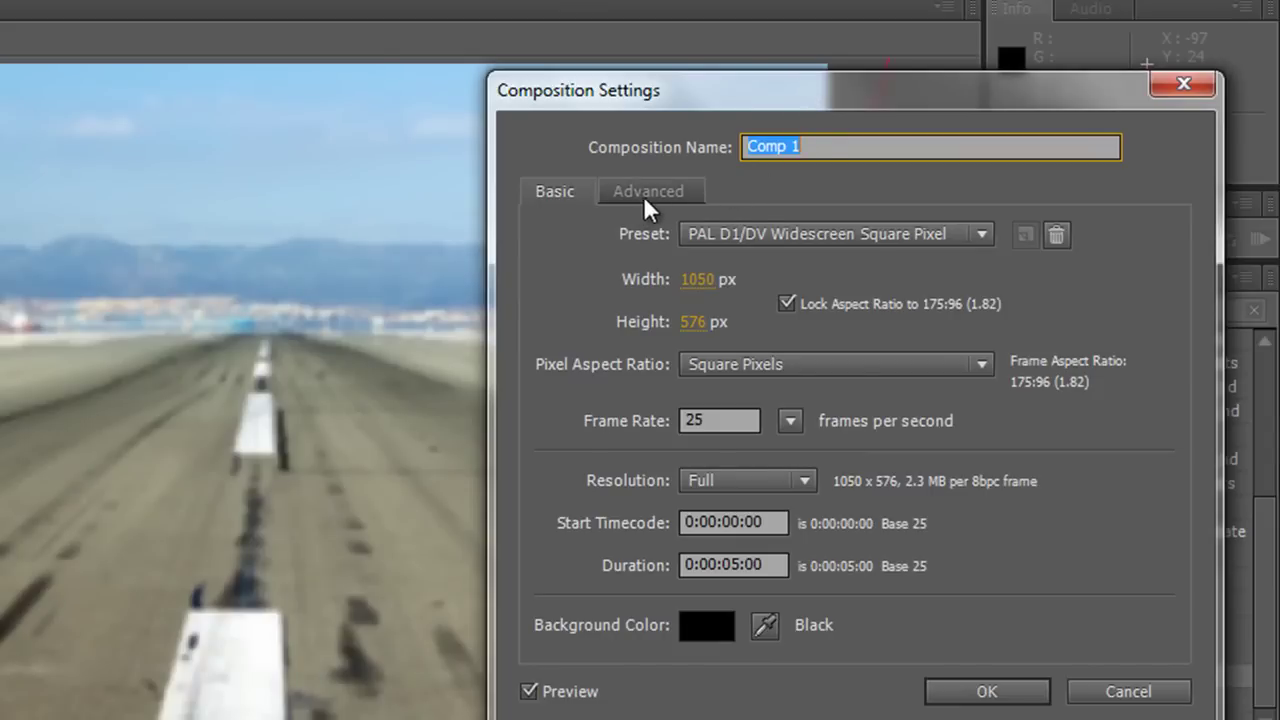
pyautogui.click(647, 198)
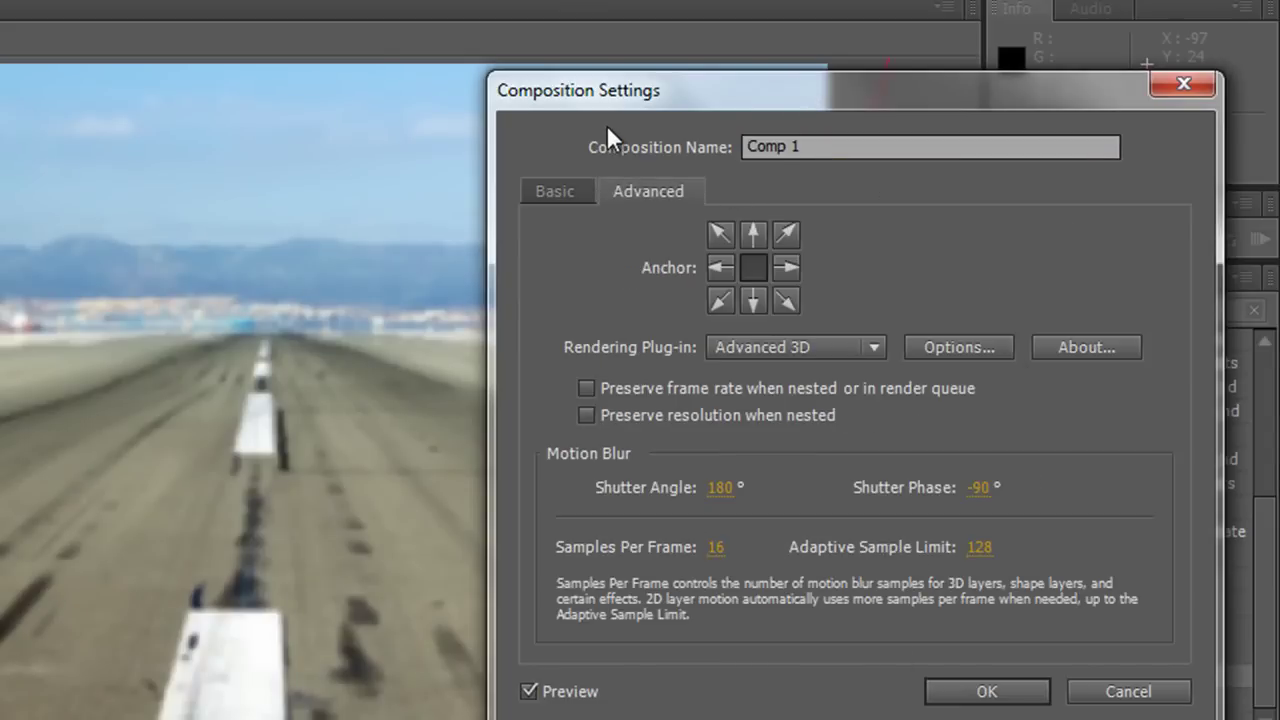
pyautogui.click(977, 352)
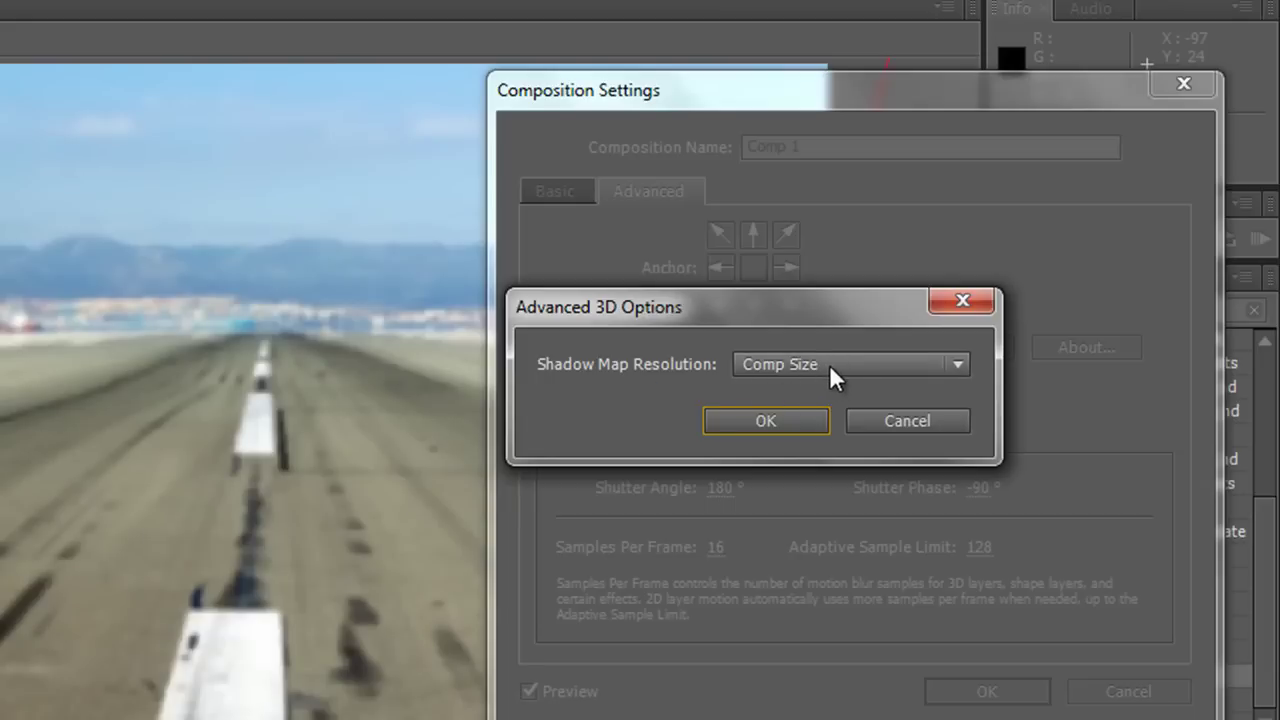
pyautogui.click(957, 370)
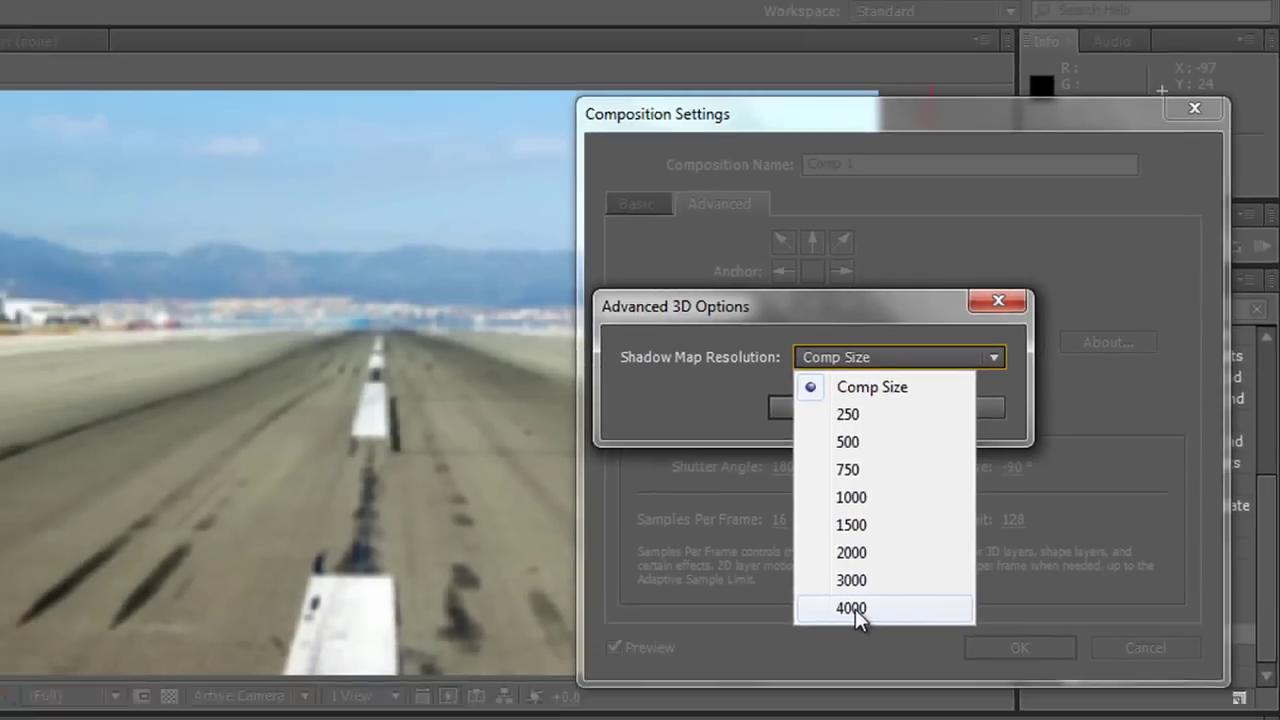
pyautogui.click(805, 648)
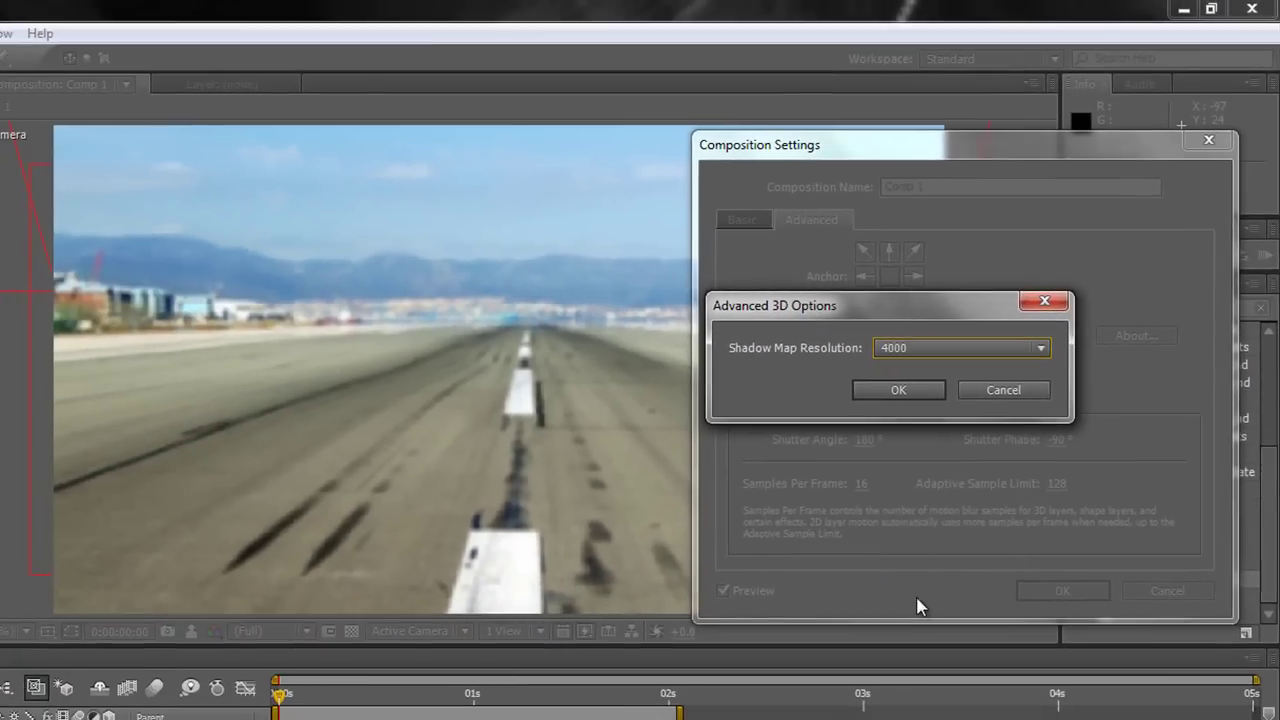
pyautogui.click(898, 390)
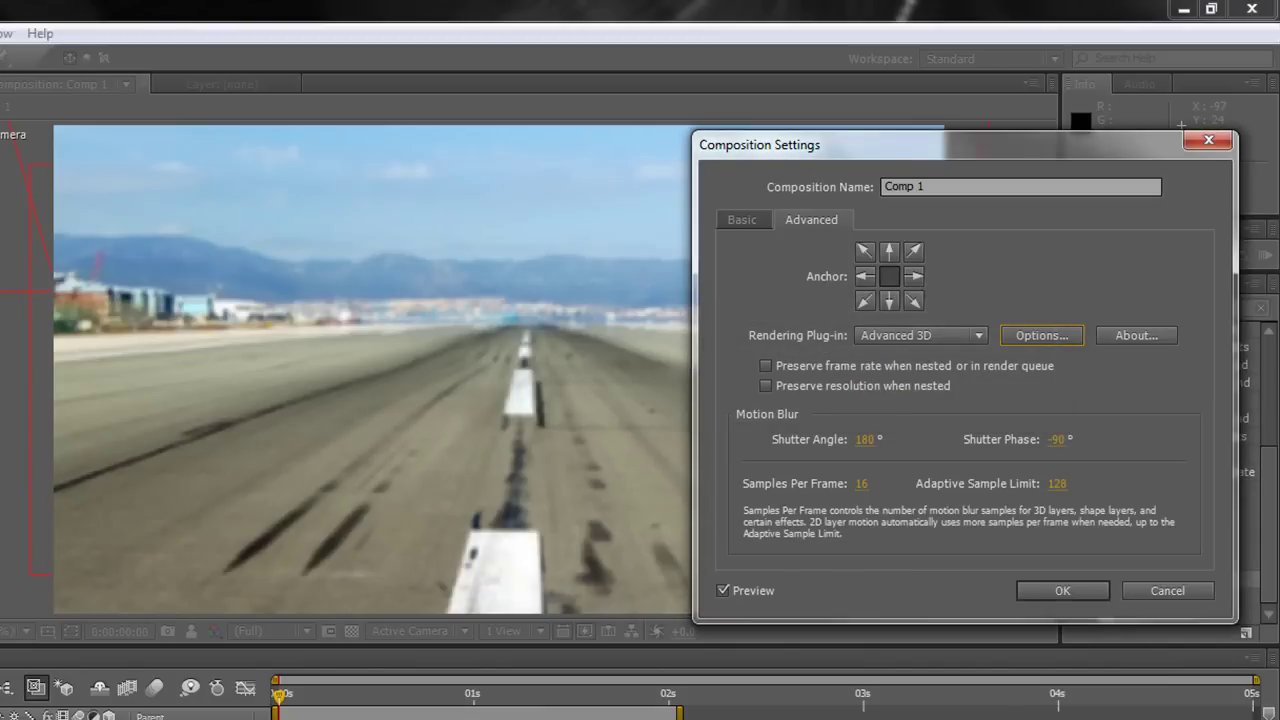
pyautogui.click(1062, 591)
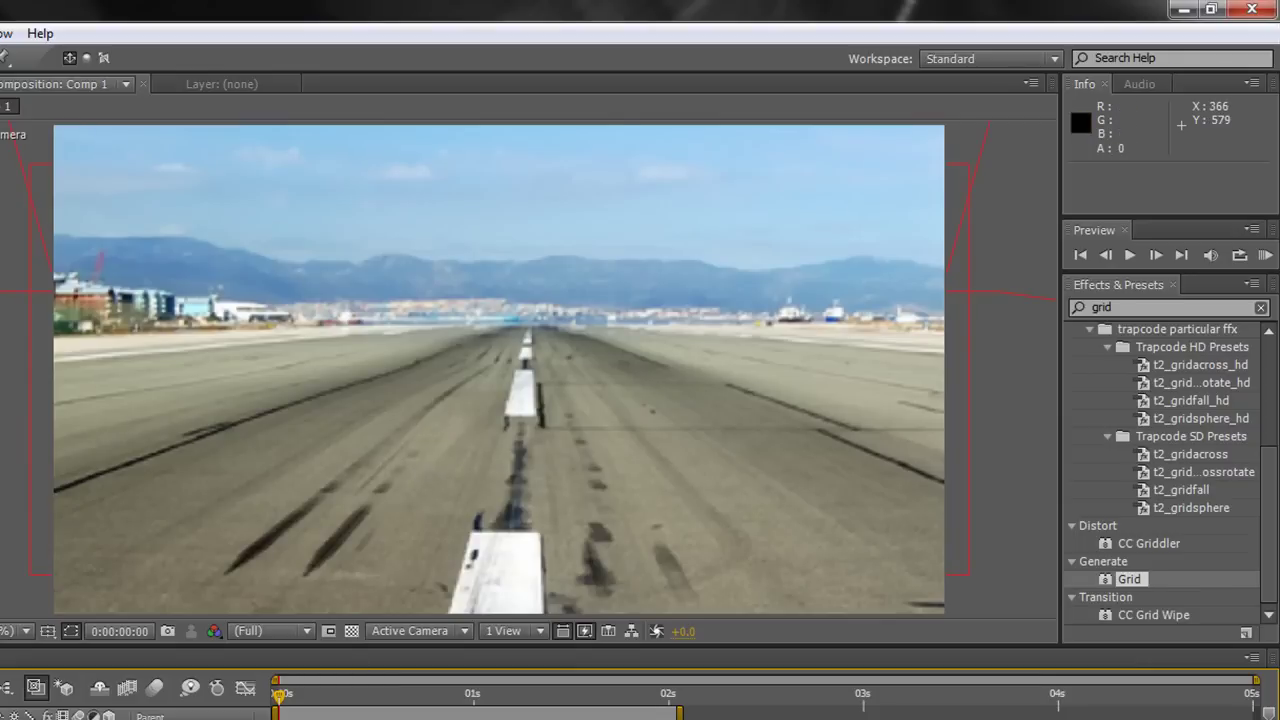
pyautogui.press('KP_0')
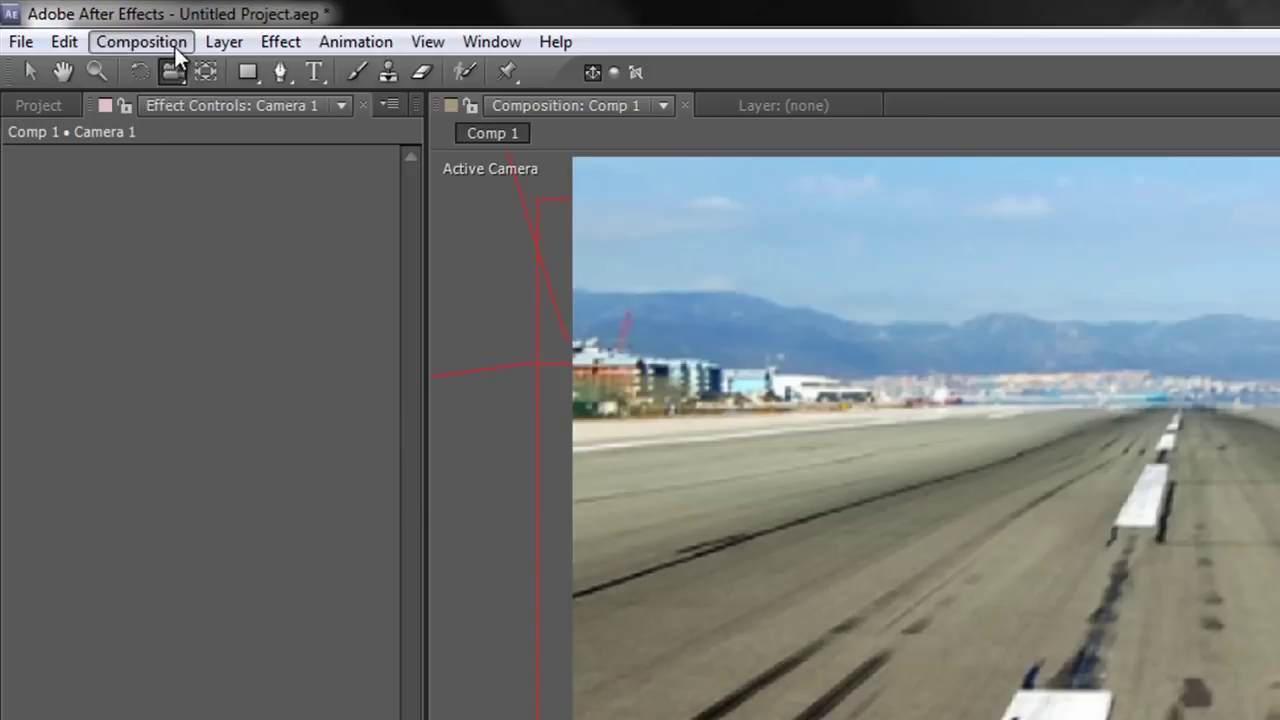
# Return the composition's Advanced 3D Shadow Map Resolution to Comp Size and run another RAM preview.
pyautogui.click(175, 47)
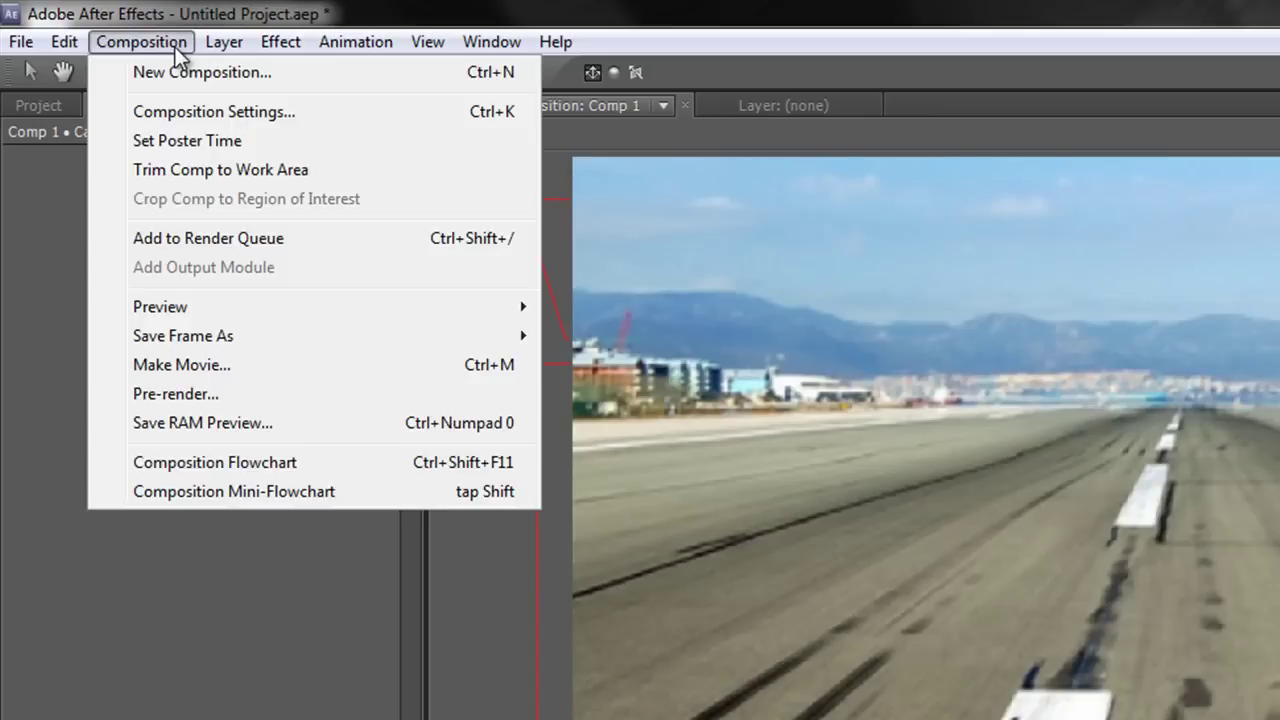
pyautogui.click(182, 112)
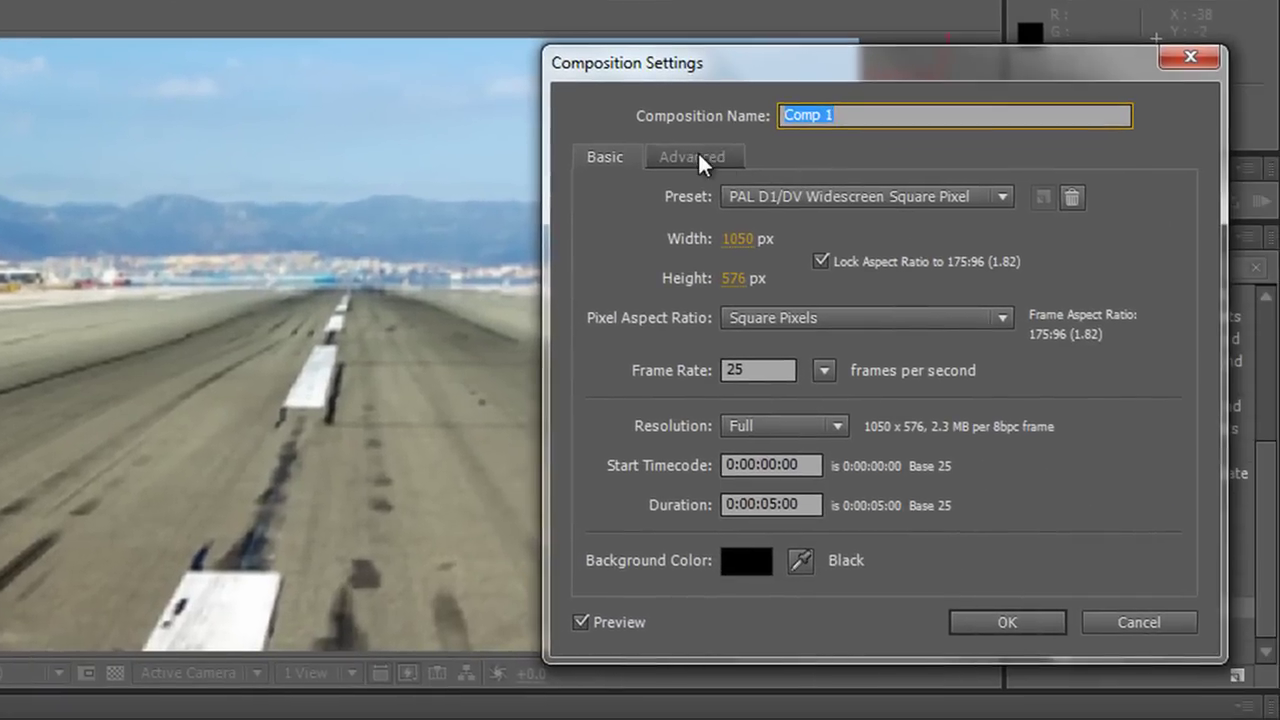
pyautogui.click(858, 182)
pyautogui.click(990, 308)
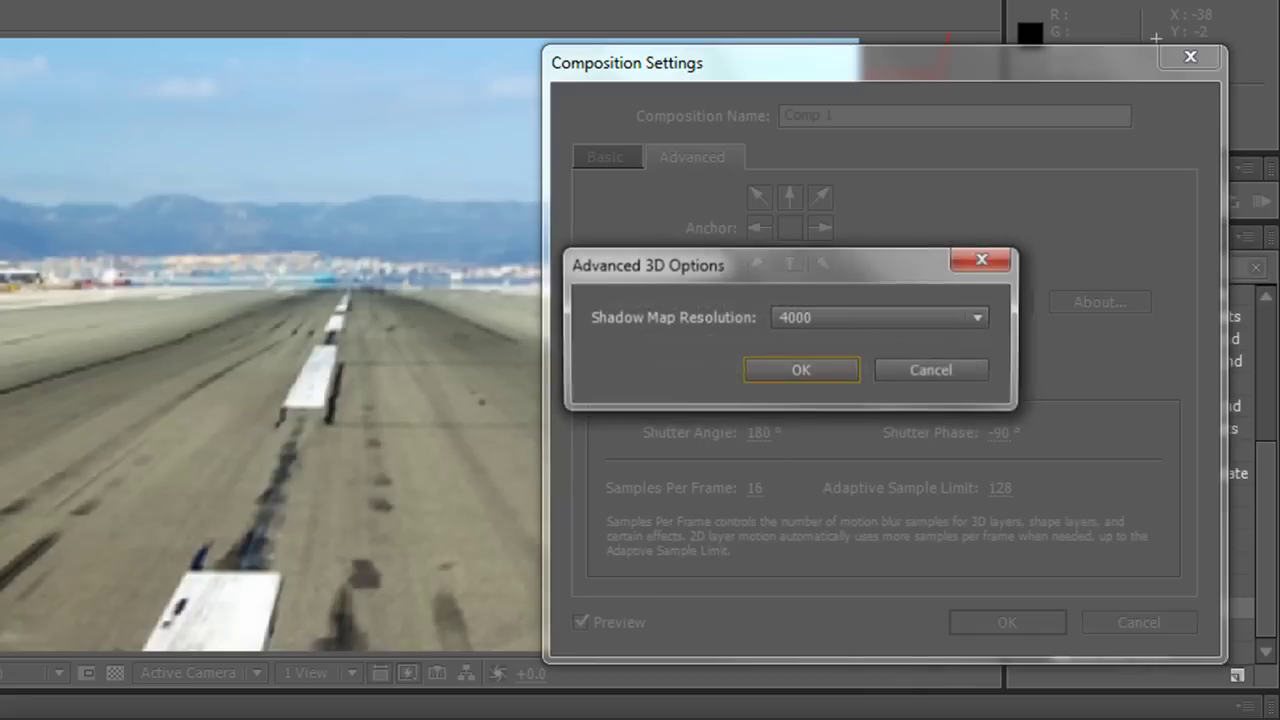
pyautogui.click(979, 318)
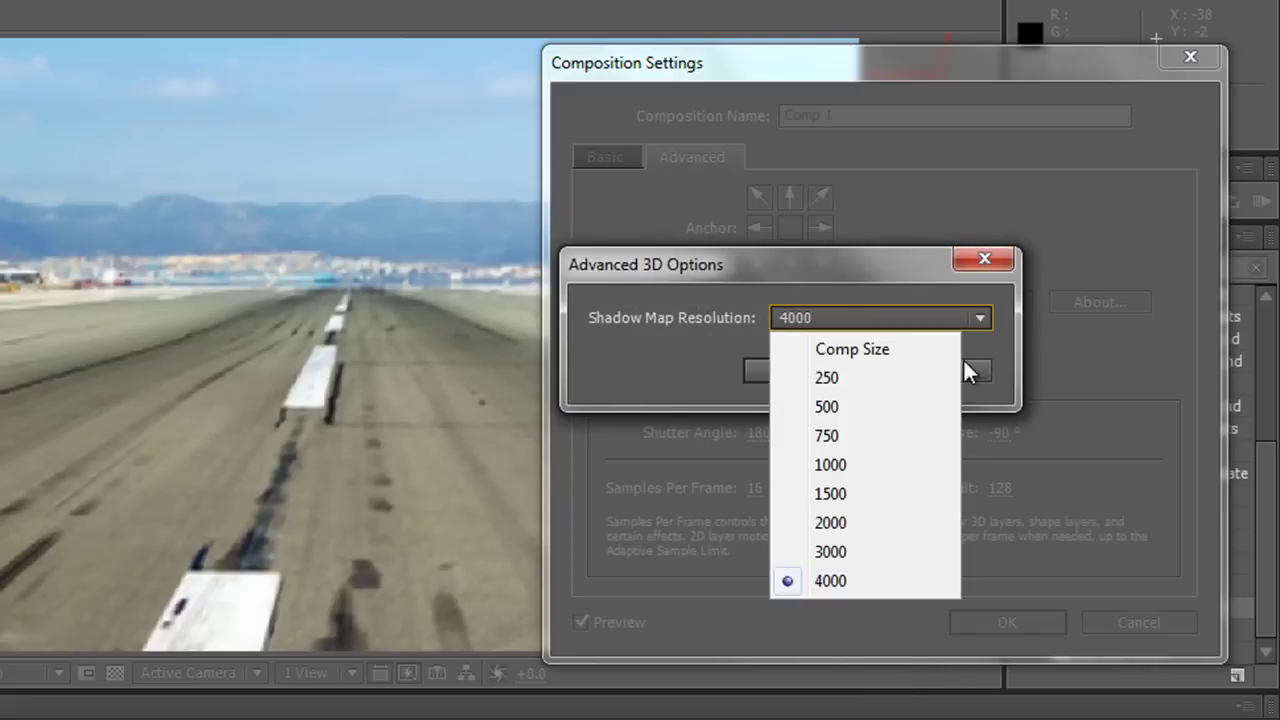
pyautogui.click(865, 354)
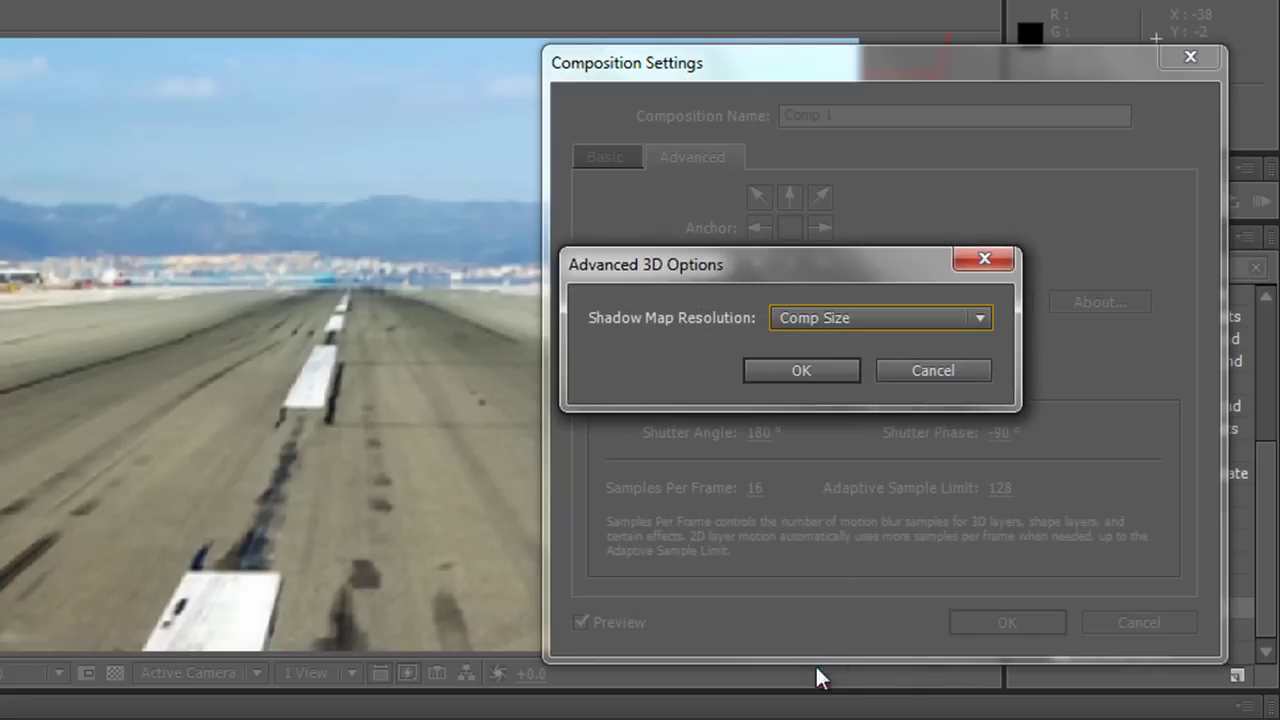
pyautogui.click(823, 368)
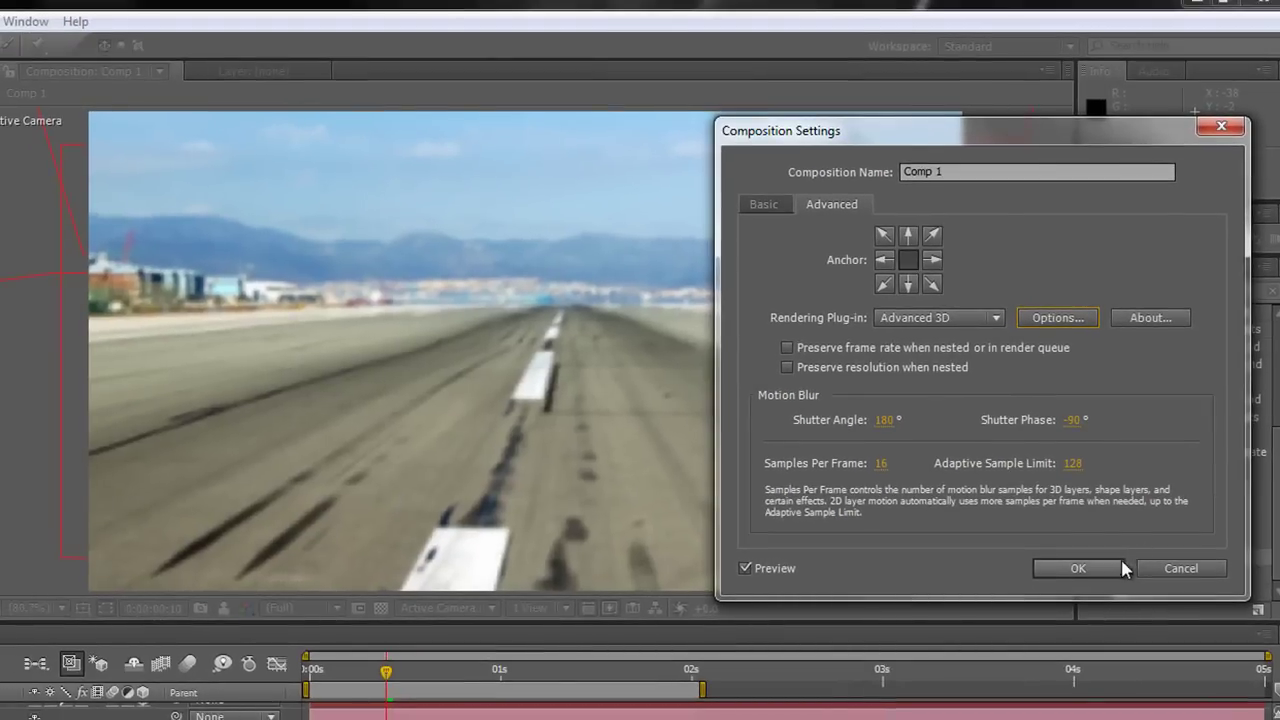
pyautogui.click(990, 622)
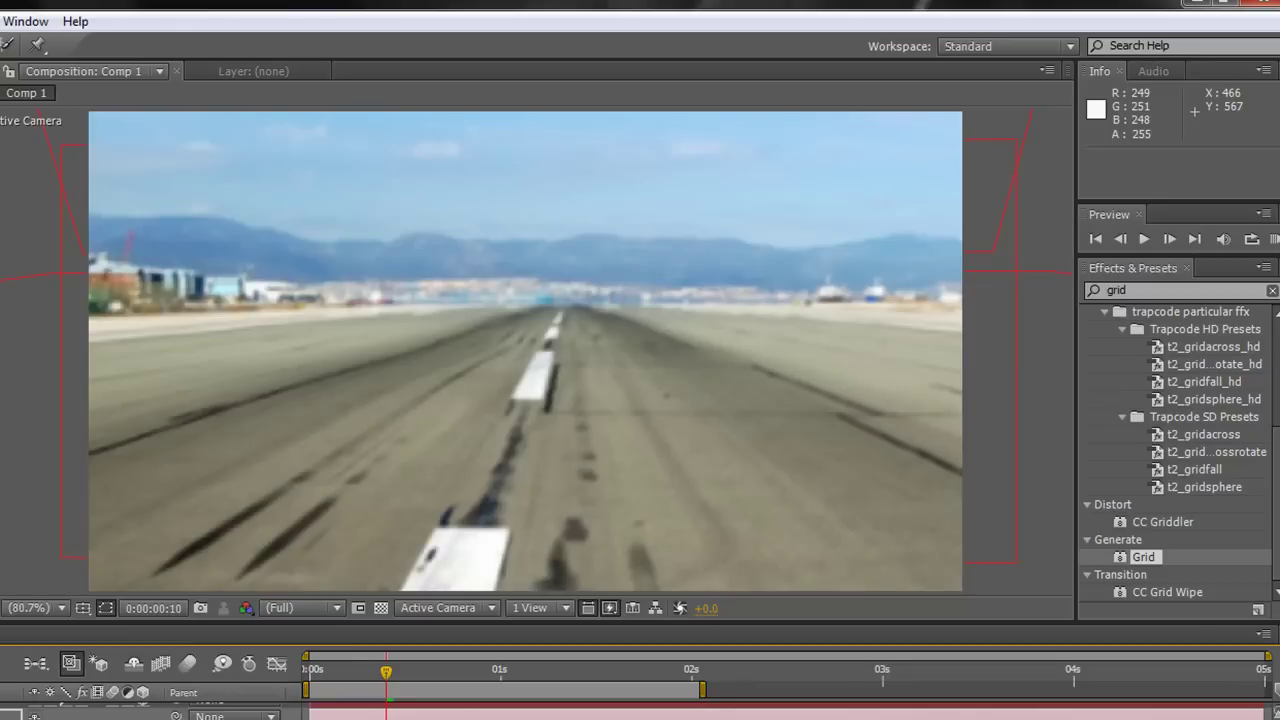
pyautogui.press('KP_0')
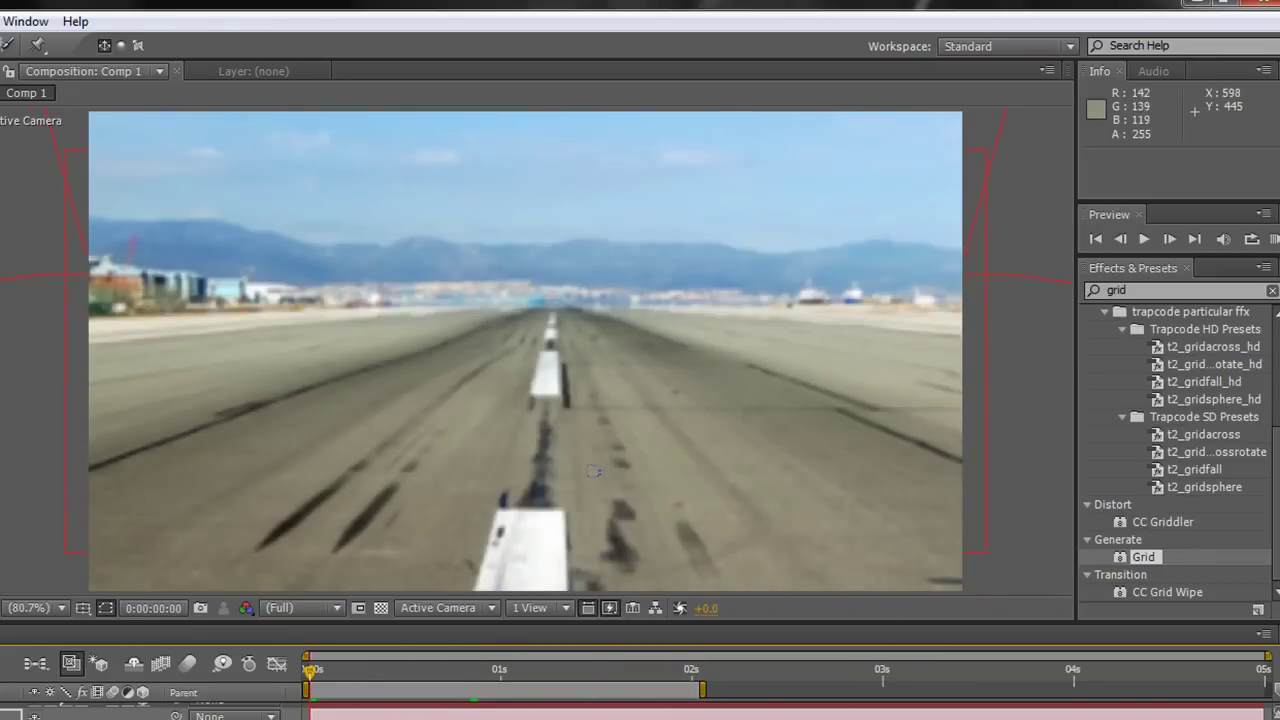
# Orbit Camera 1 at the first frame to a Position of about 579.8, 115.0, -1447.0.
pyautogui.moveTo(310, 677); pyautogui.dragTo(303, 714)
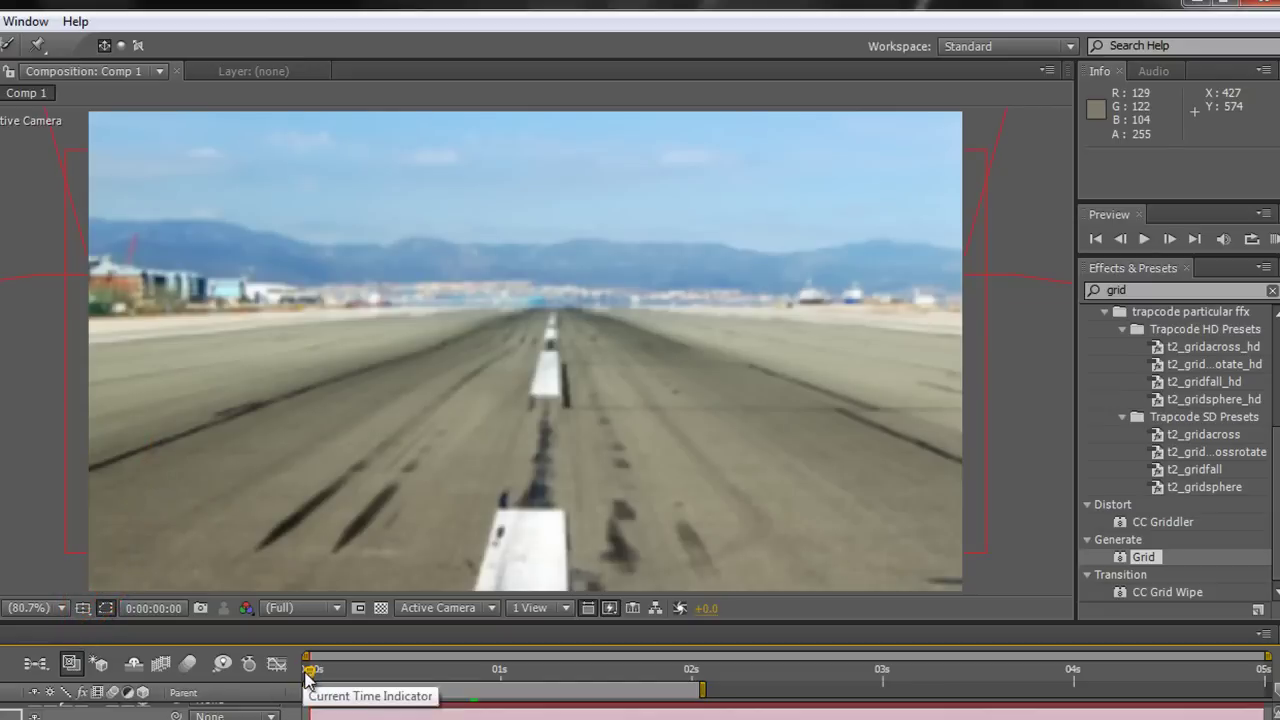
pyautogui.moveTo(315, 680); pyautogui.dragTo(310, 712)
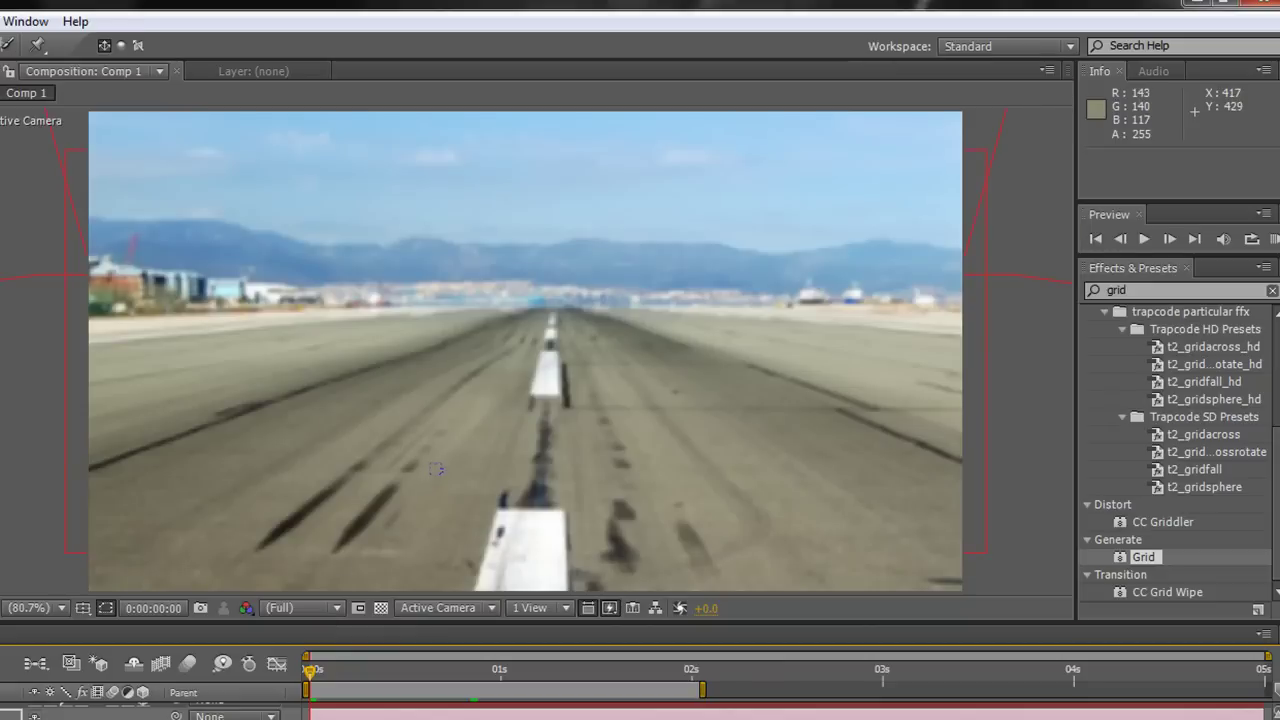
pyautogui.moveTo(437, 469); pyautogui.dragTo(500, 462)
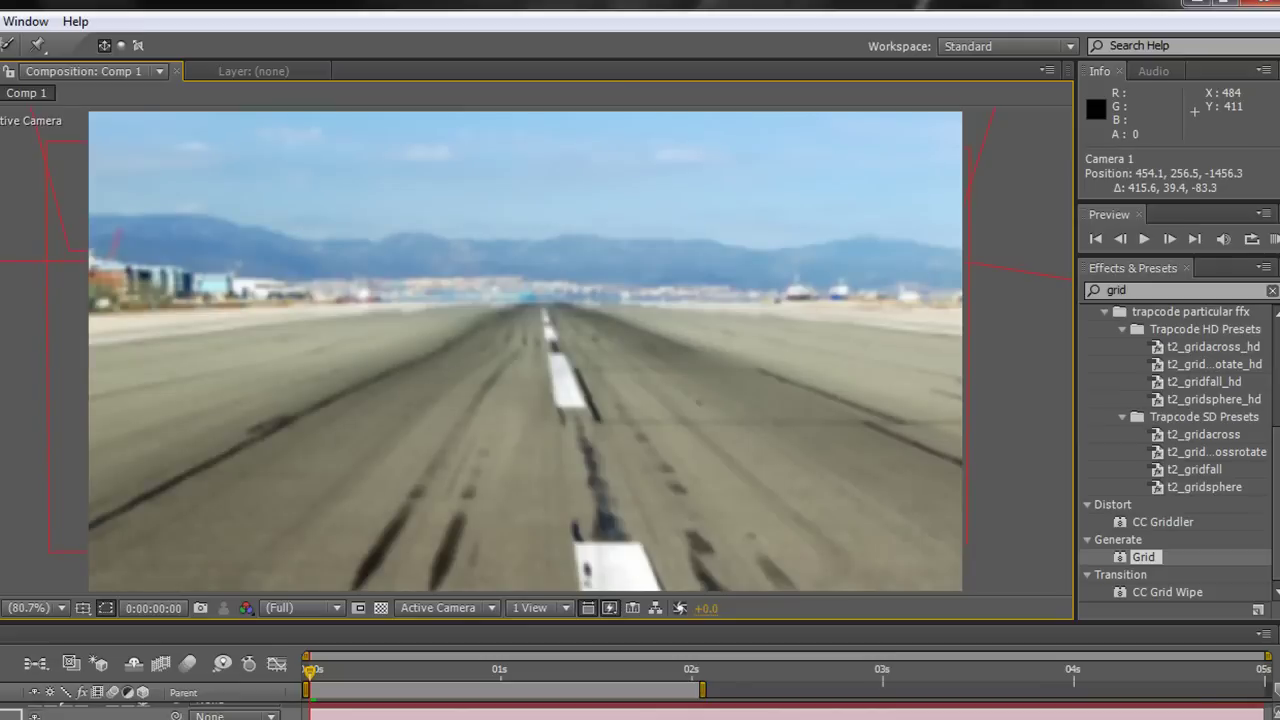
pyautogui.moveTo(668, 456); pyautogui.dragTo(486, 432)
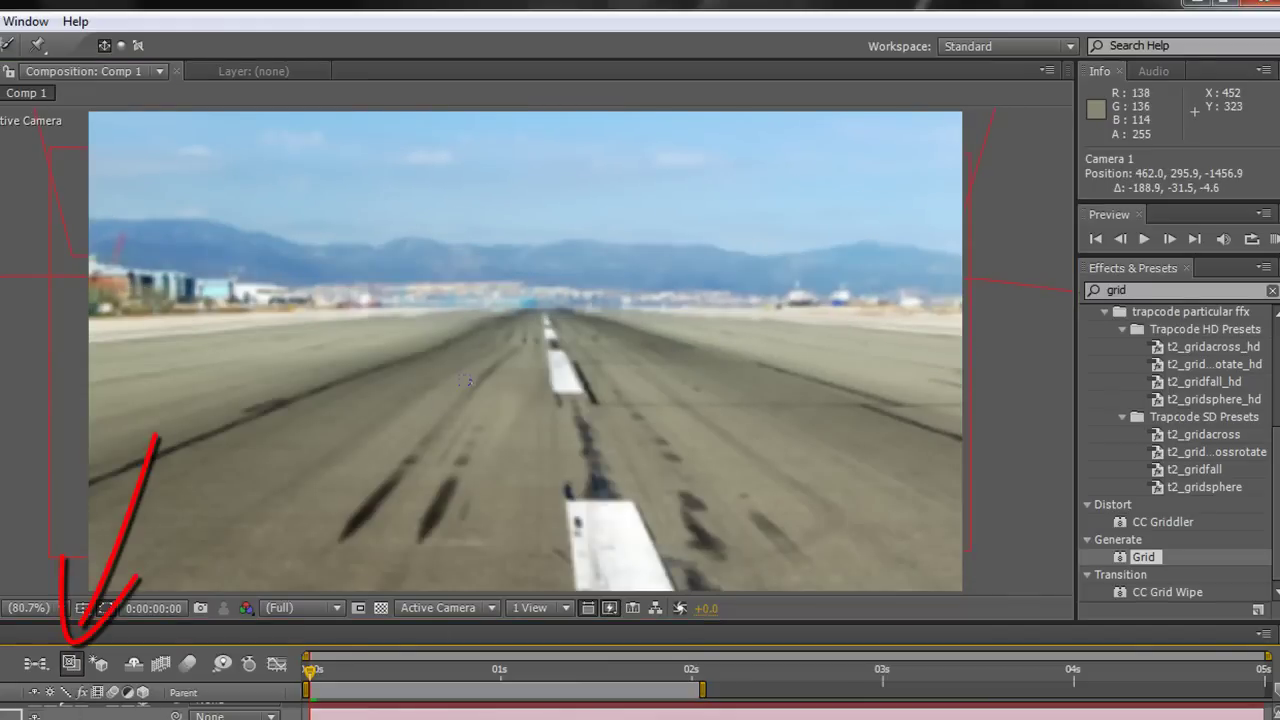
pyautogui.moveTo(467, 380)
pyautogui.mouseDown()
pyautogui.moveTo(506, 360)
pyautogui.moveTo(460, 397)
pyautogui.moveTo(429, 400)
pyautogui.moveTo(449, 404)
pyautogui.mouseUp()
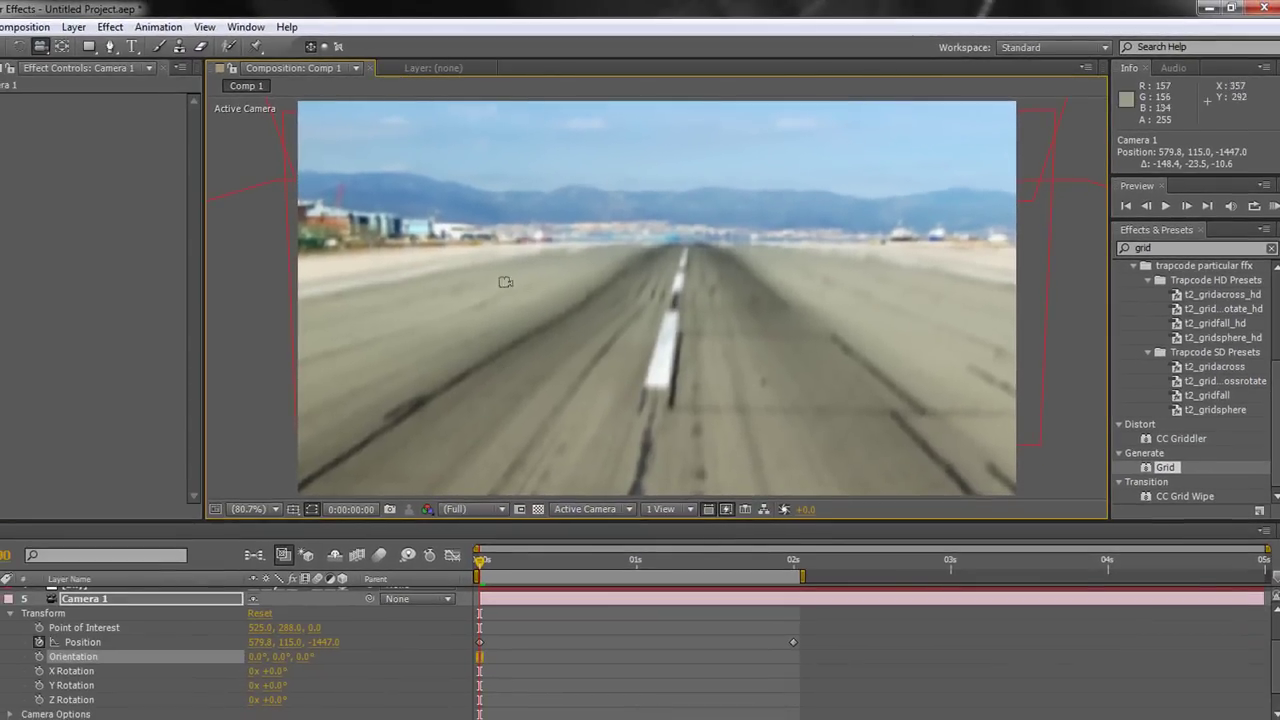
# Set the Shadow Map Resolution in Comp 1's Advanced 3D options to 4000 and apply the composition settings.
pyautogui.click(22, 27)
pyautogui.click(27, 80)
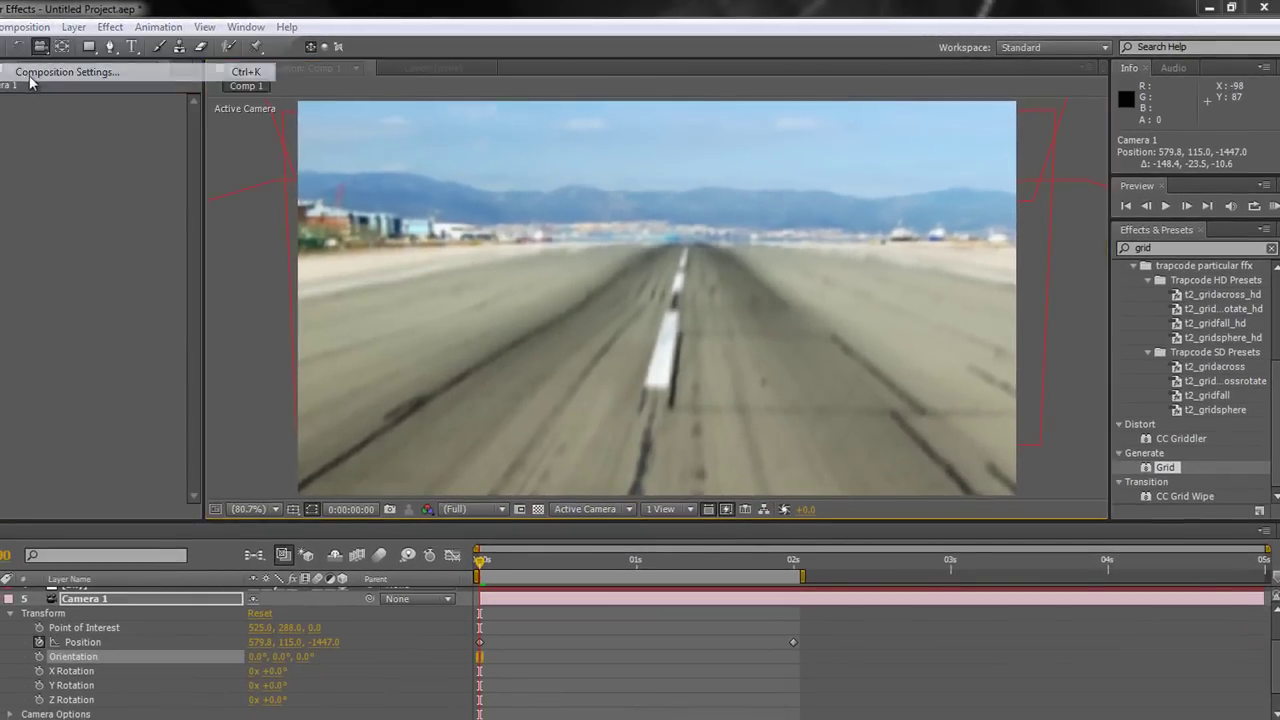
pyautogui.click(910, 178)
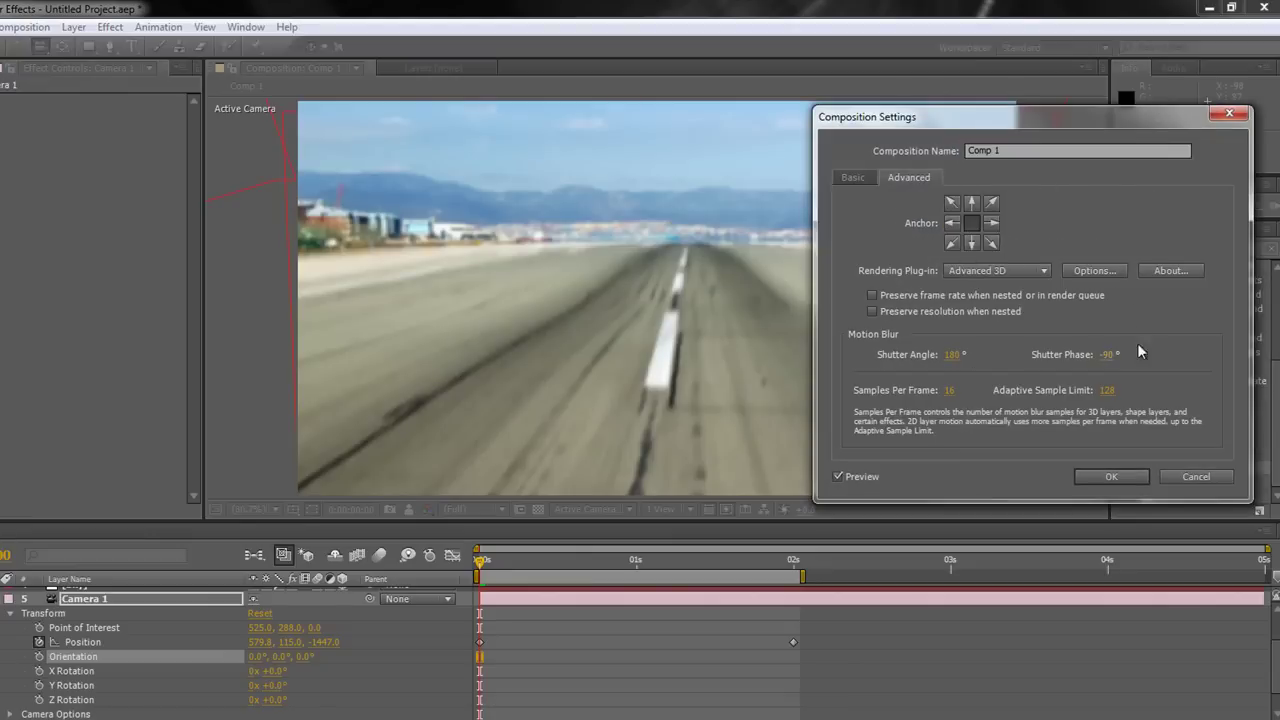
pyautogui.click(1090, 271)
pyautogui.click(1092, 284)
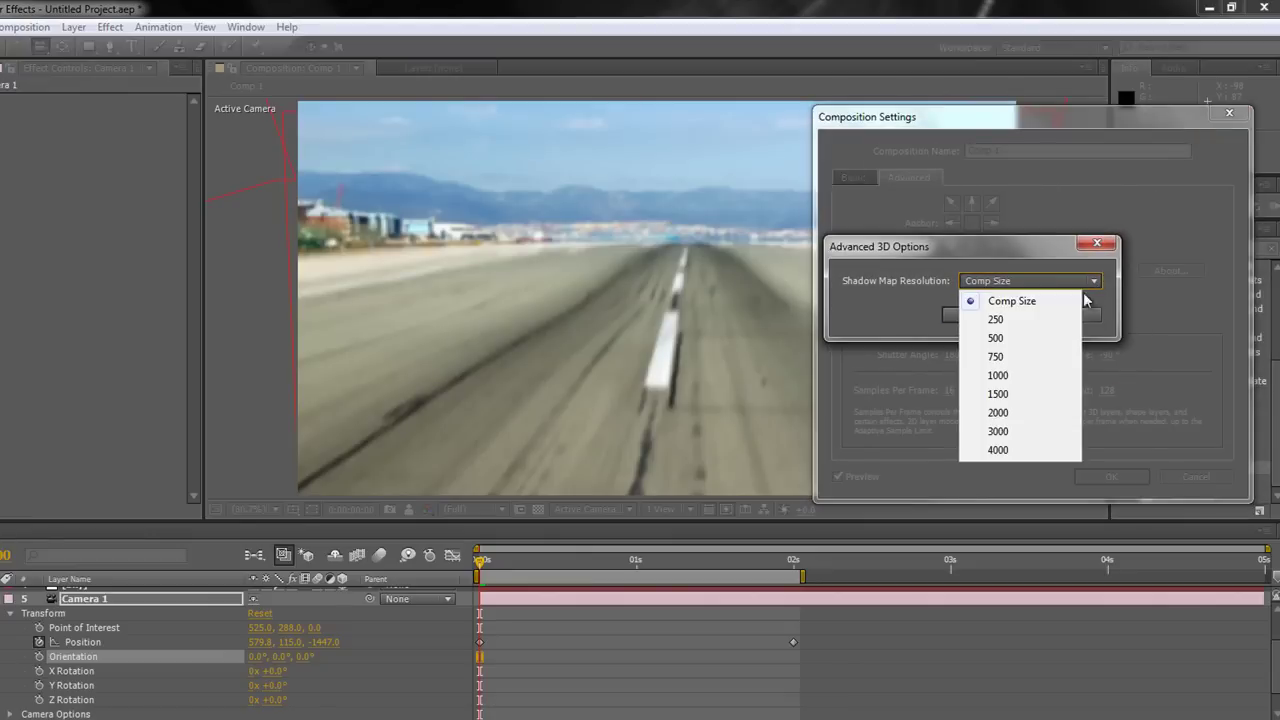
pyautogui.click(998, 450)
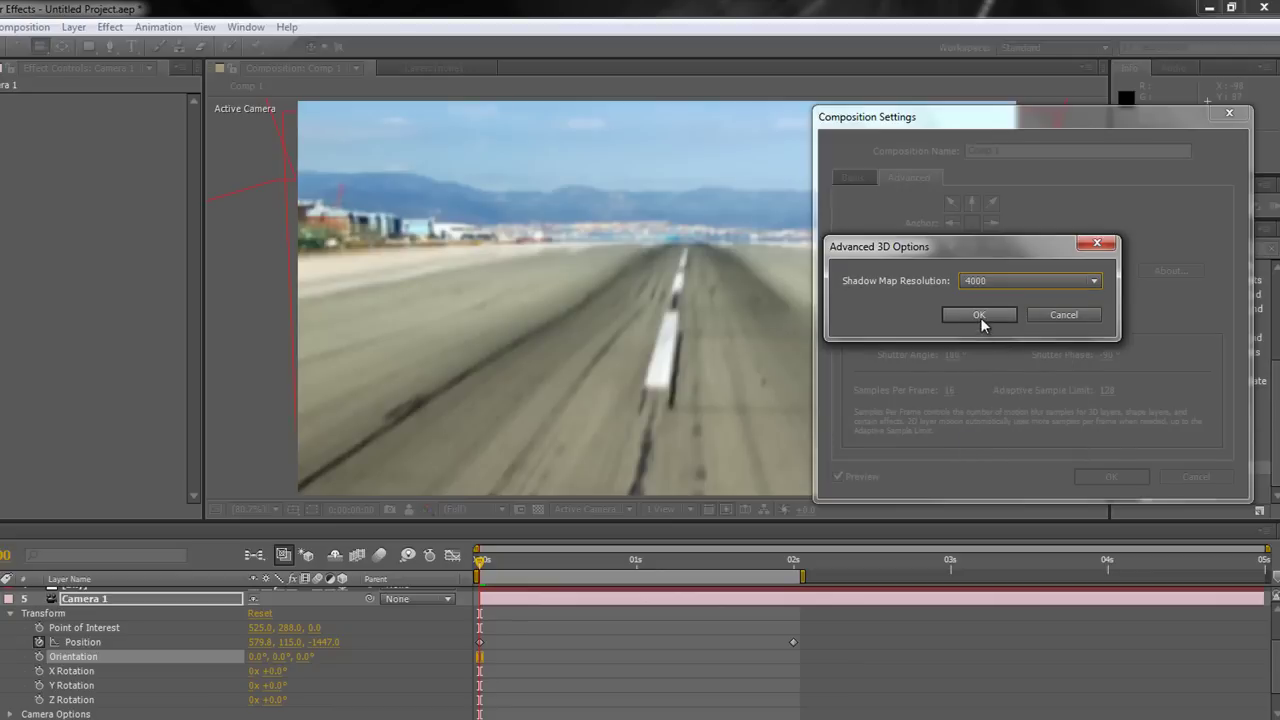
pyautogui.click(979, 316)
pyautogui.click(1127, 480)
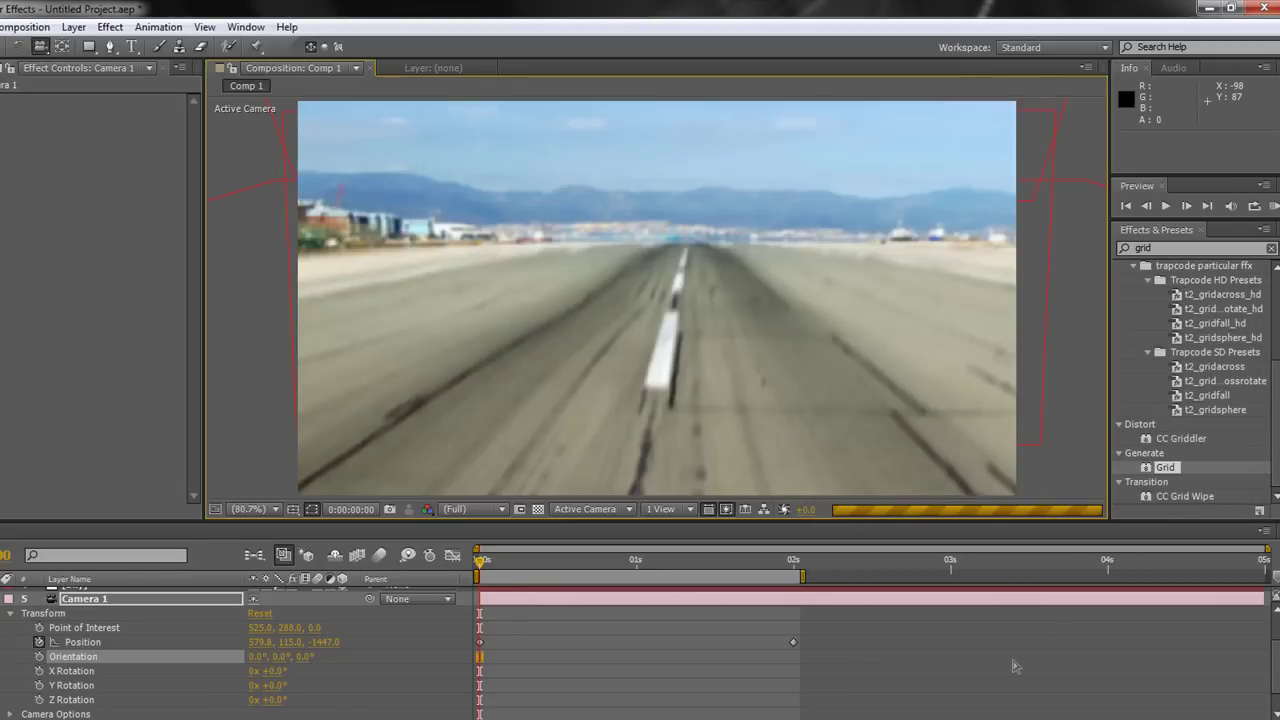